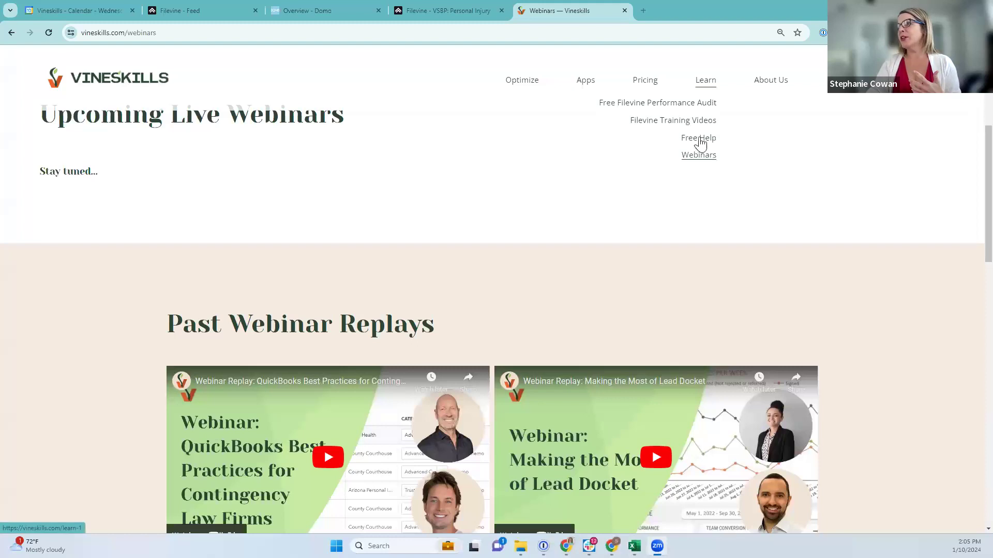
# Open the Vineskills Free Help Wednesdays page
pyautogui.scroll(-15, 830, 321)
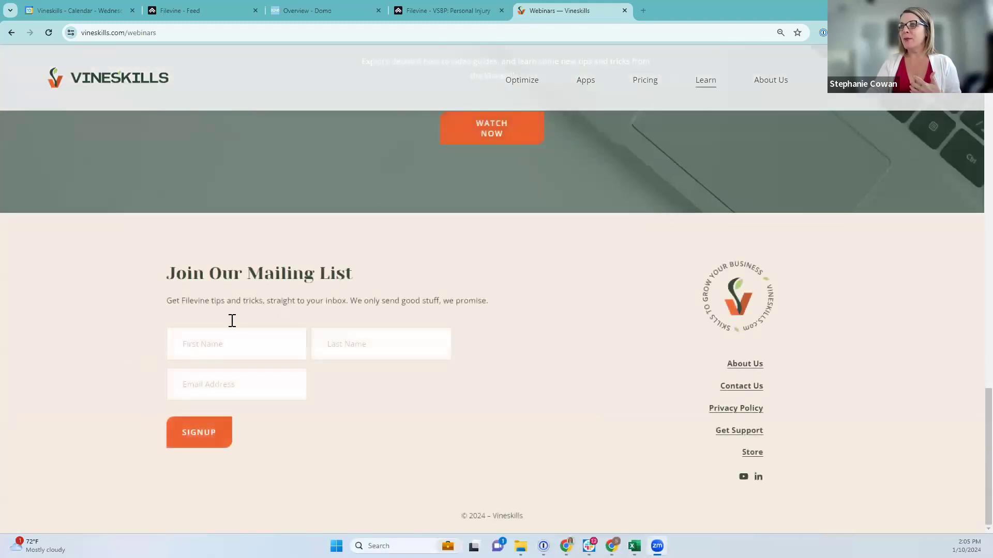
pyautogui.scroll(8, 468, 250)
pyautogui.scroll(10, 511, 288)
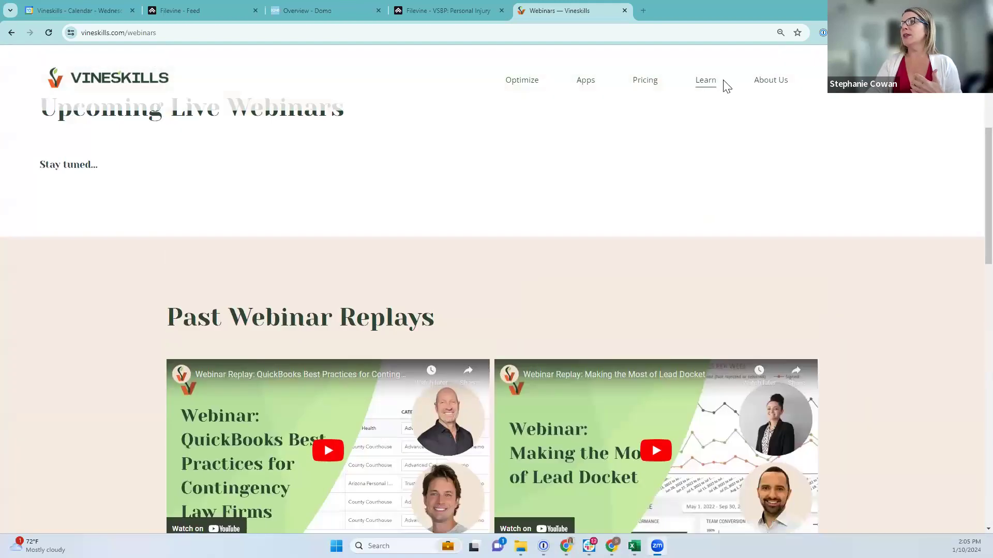
pyautogui.click(698, 139)
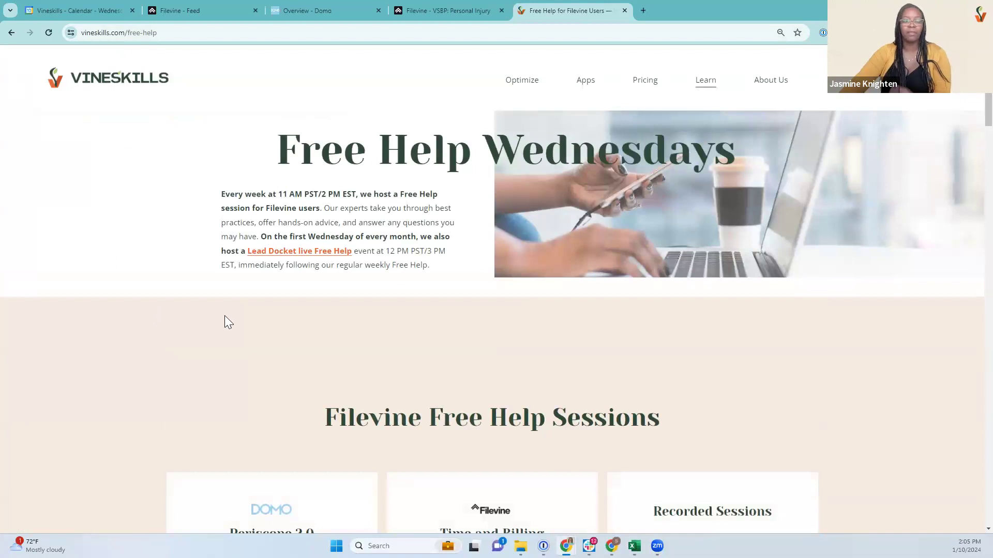
# Open Past Sessions and browse the replay cards such as Filevine Reporting, Periscope, and Time and Billing
pyautogui.scroll(-5, 273, 311)
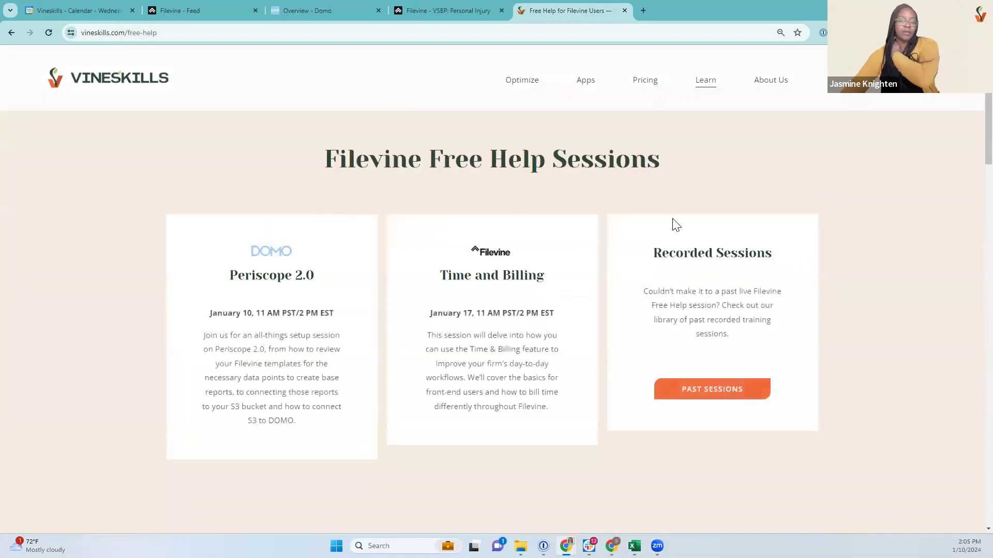
pyautogui.click(700, 396)
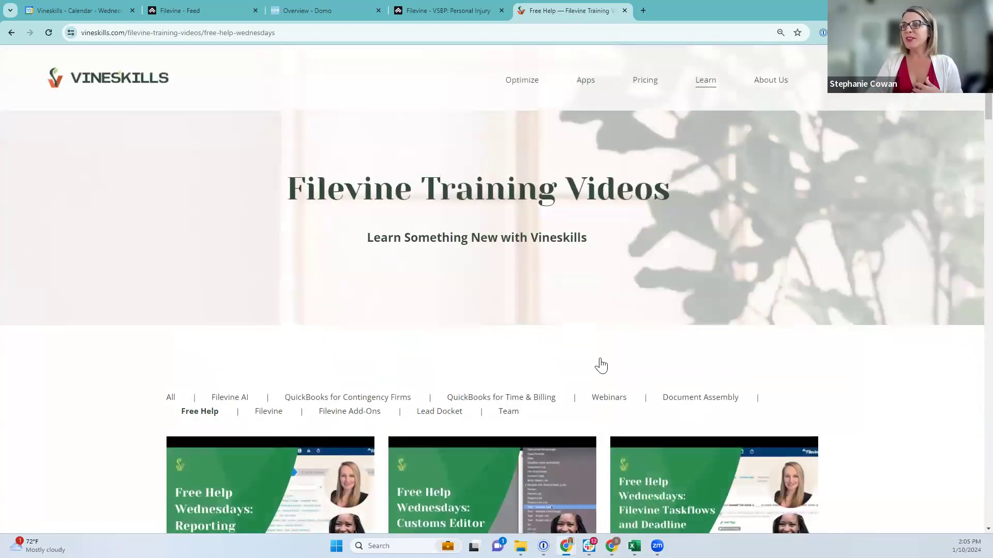
pyautogui.scroll(-8, 598, 363)
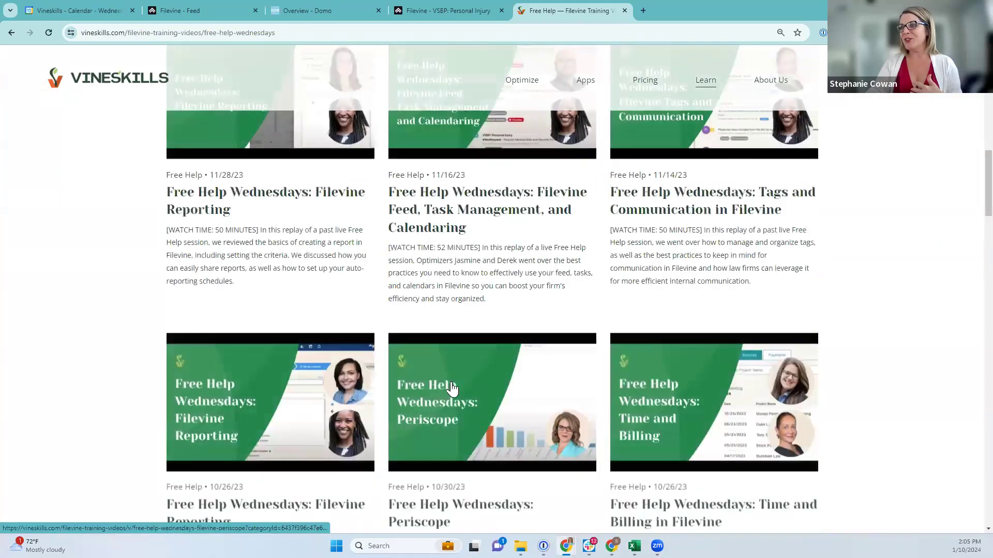
pyautogui.scroll(-1, 460, 386)
pyautogui.scroll(-2, 460, 385)
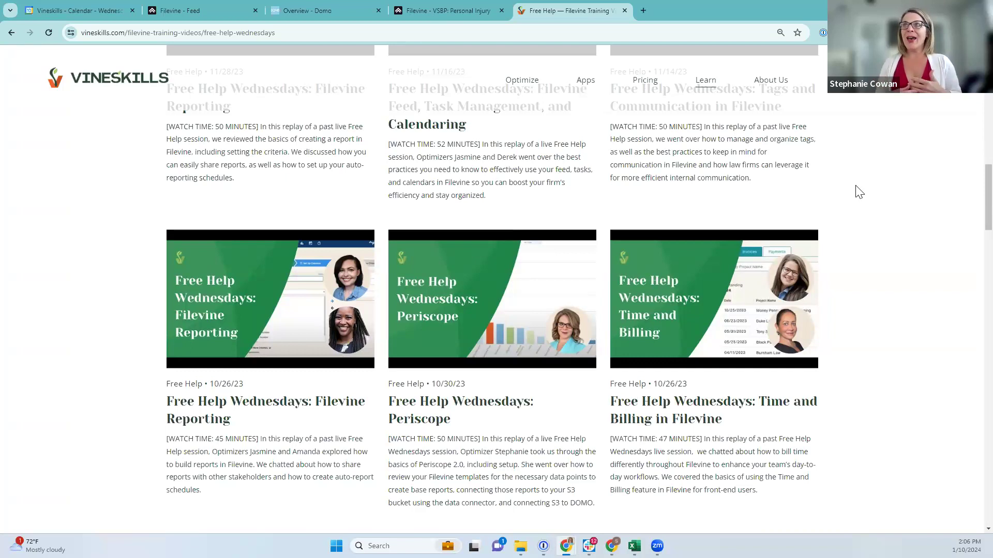
# Look at the VSBP: Personal Injury project activity feed, then switch to the Domo Overview browser tab
pyautogui.click(457, 8)
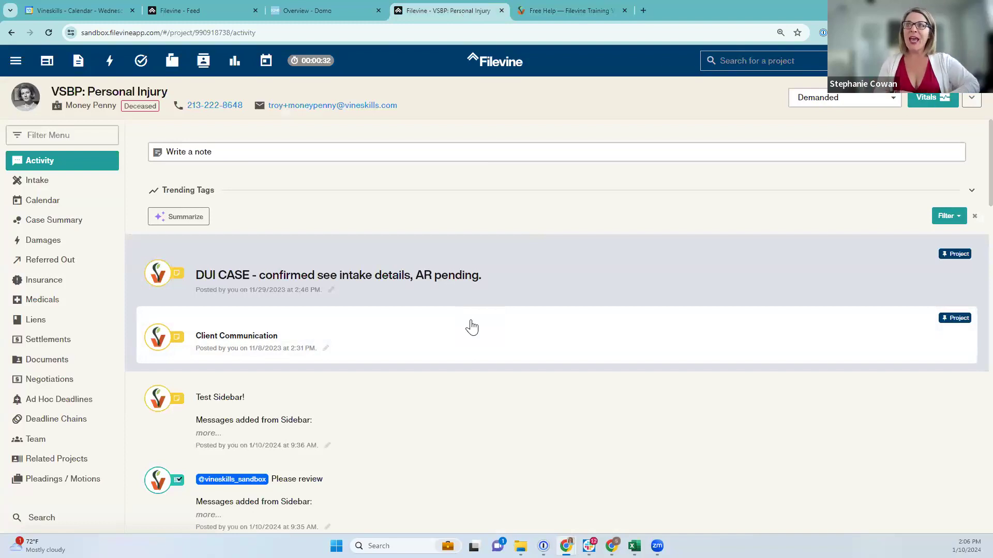
pyautogui.click(320, 9)
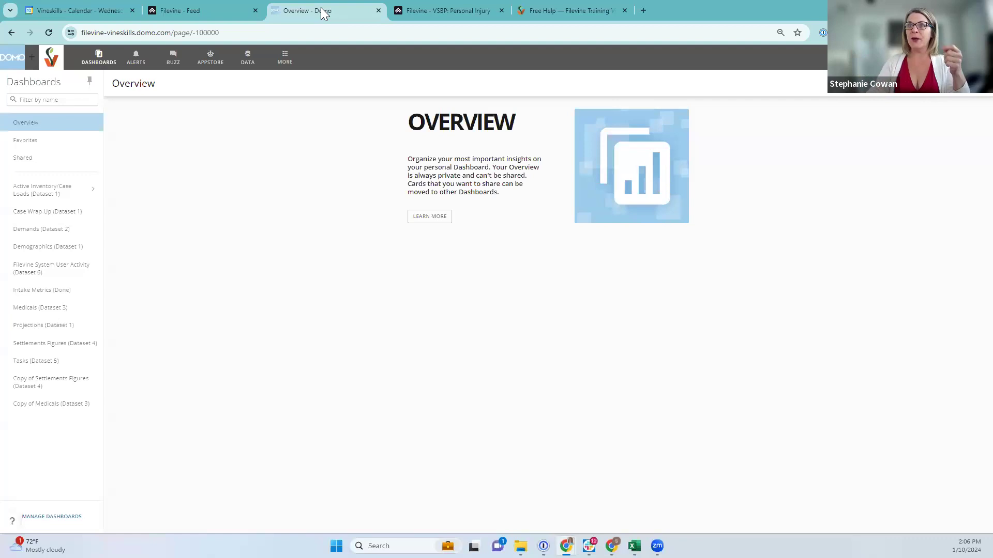
# Select Active Inventory/Case Loads (Dataset 1) in the Dashboards sidebar
pyautogui.click(48, 199)
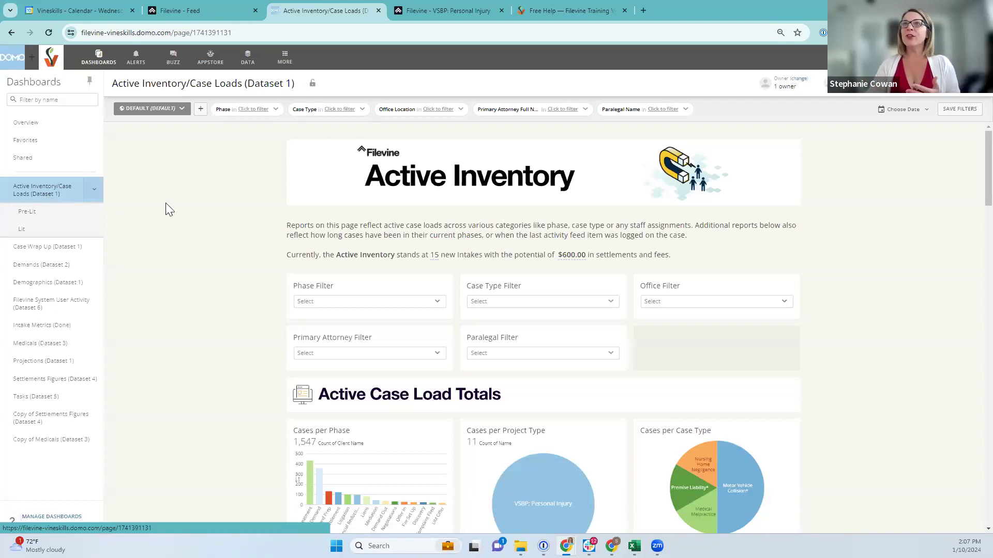
# Go to the Data Center and scroll through its 53 datasets, including ze_domo_task_report
pyautogui.click(248, 56)
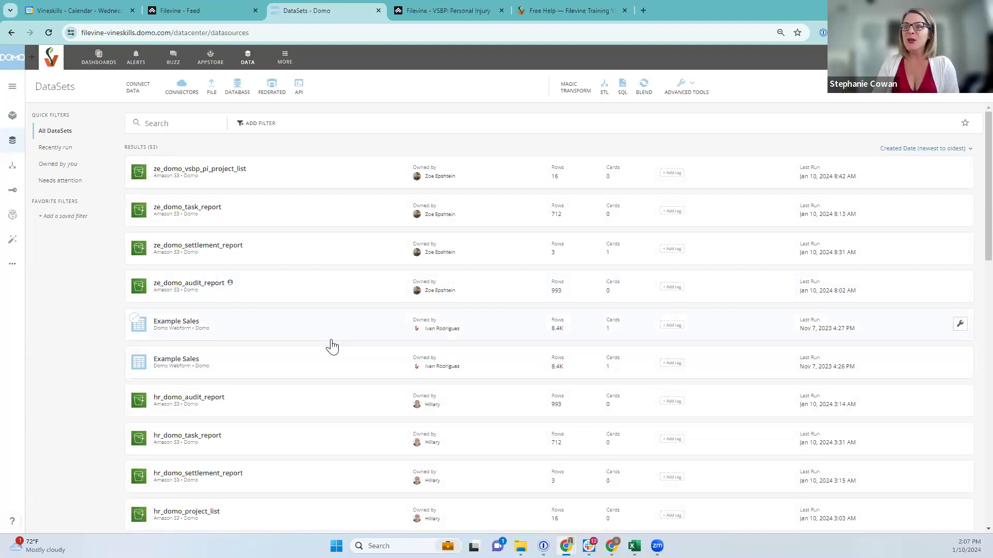
pyautogui.scroll(-5, 311, 393)
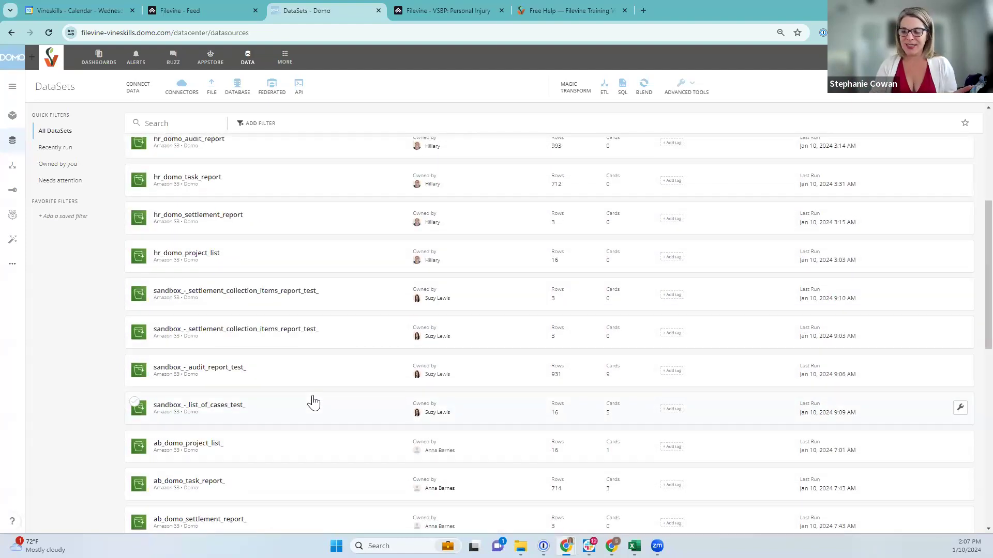
pyautogui.scroll(-5, 313, 403)
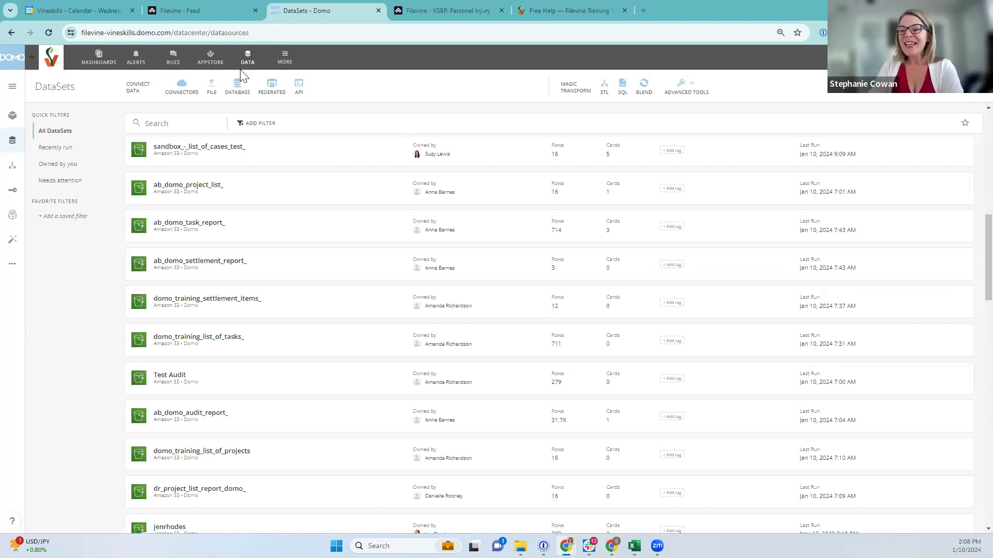
pyautogui.scroll(-5, 369, 248)
# Scroll back up to the ze_domo datasets at the top of the DataSets list
pyautogui.scroll(20, 378, 263)
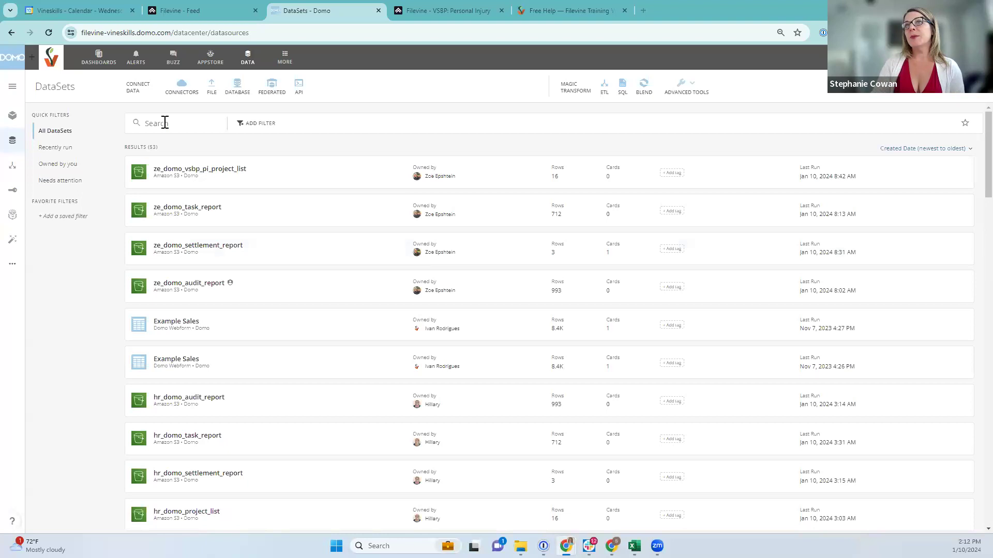
pyautogui.click(97, 65)
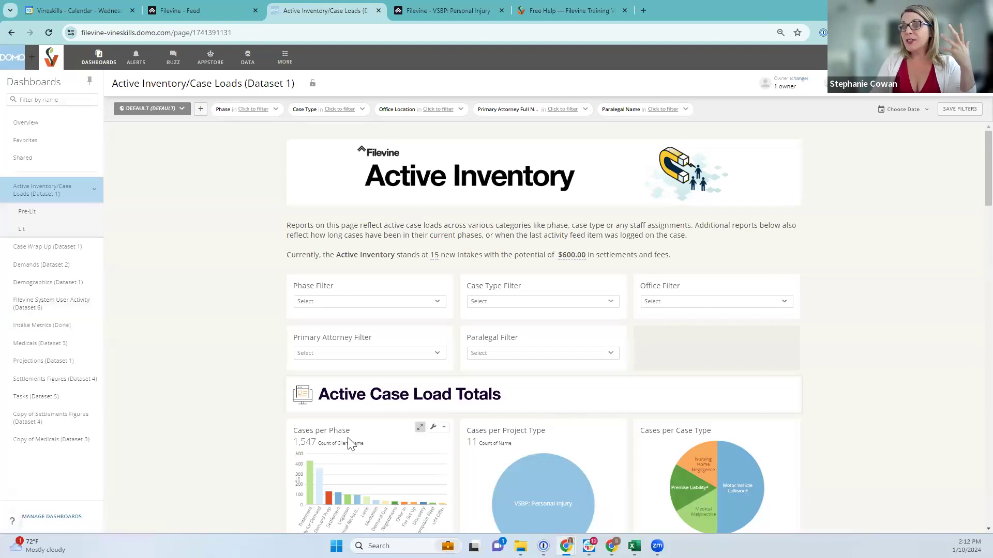
pyautogui.scroll(-1, 347, 438)
pyautogui.scroll(1, 455, 403)
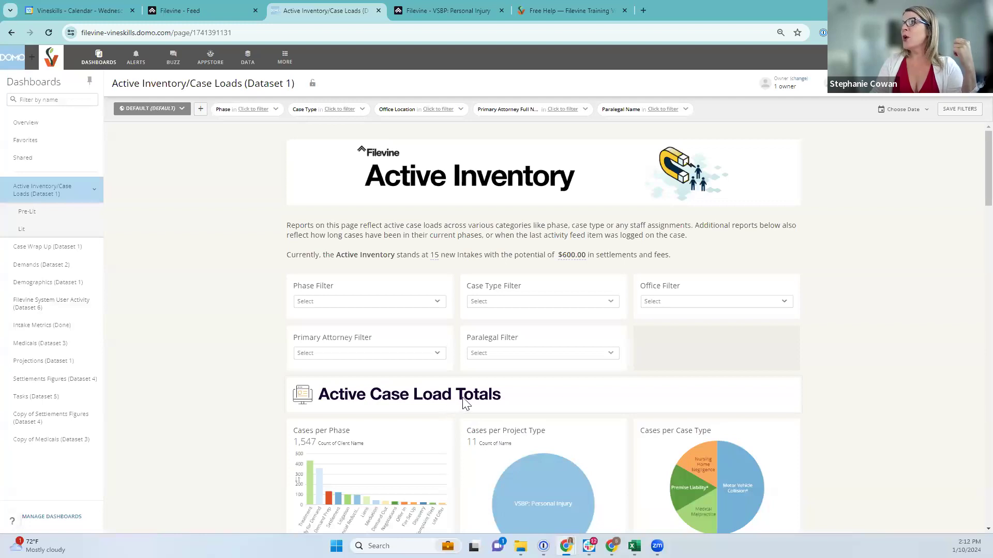
pyautogui.click(248, 61)
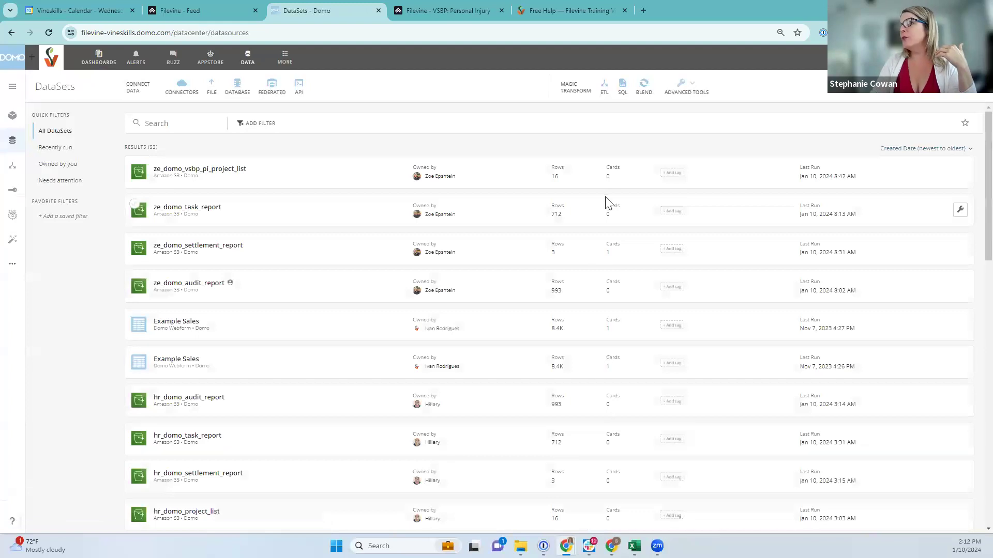
# View the five connected cards of sandbox_-_list_of_cases_test_, then return to the DataSets list
pyautogui.scroll(-9, 603, 428)
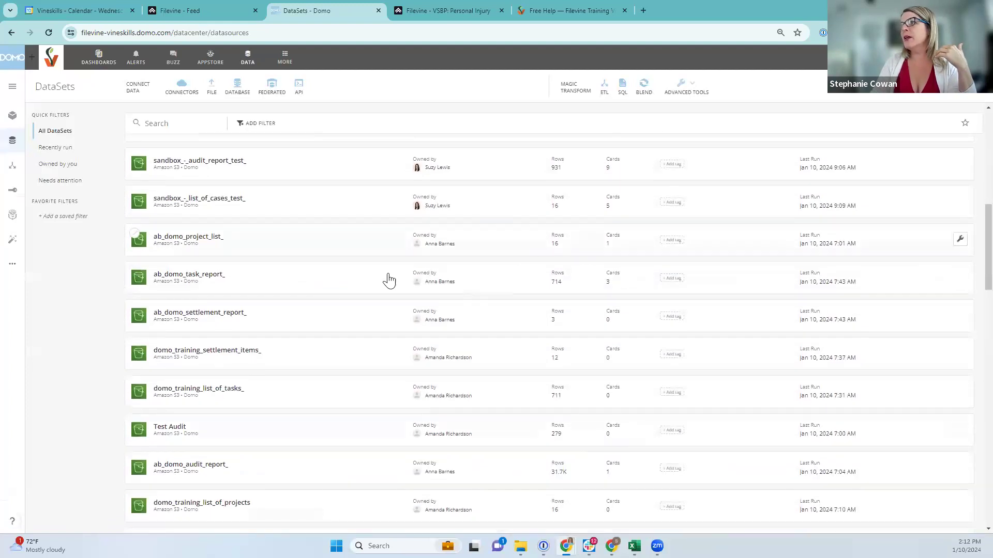
pyautogui.click(215, 202)
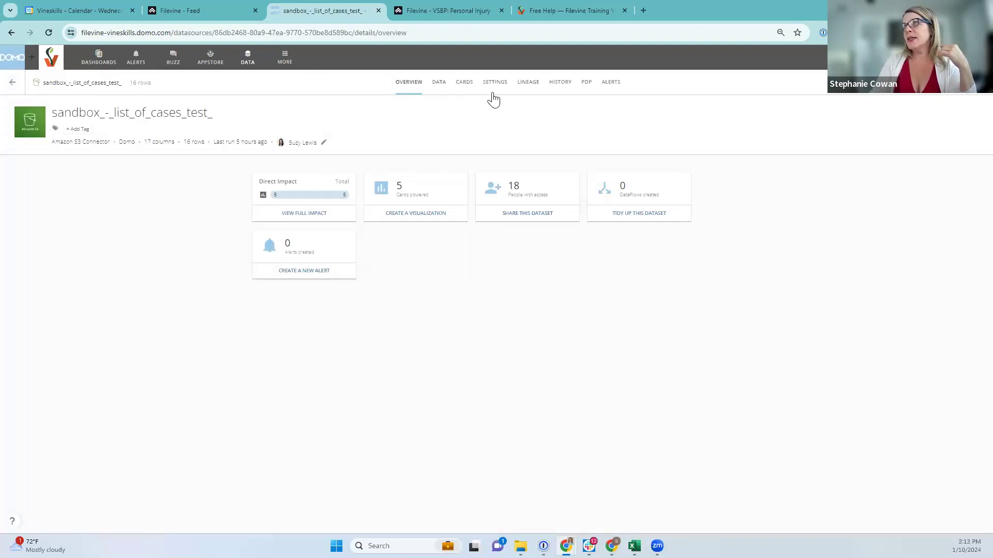
pyautogui.click(466, 85)
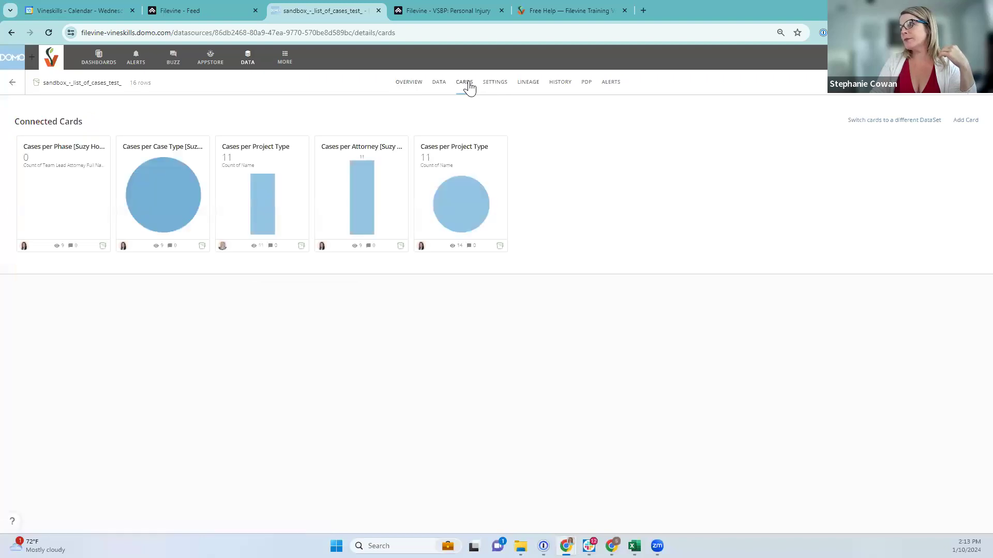
pyautogui.moveTo(939, 122); pyautogui.dragTo(742, 138)
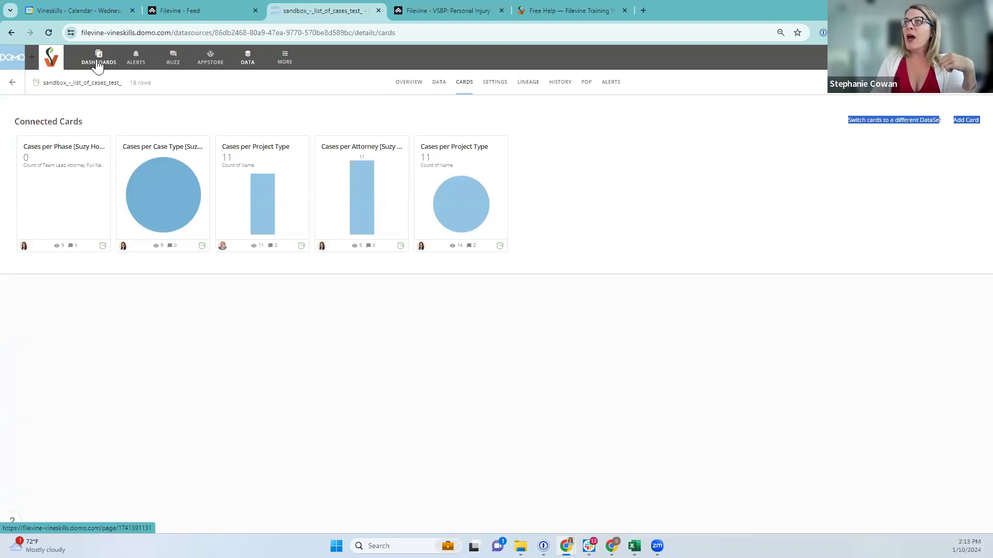
pyautogui.click(884, 140)
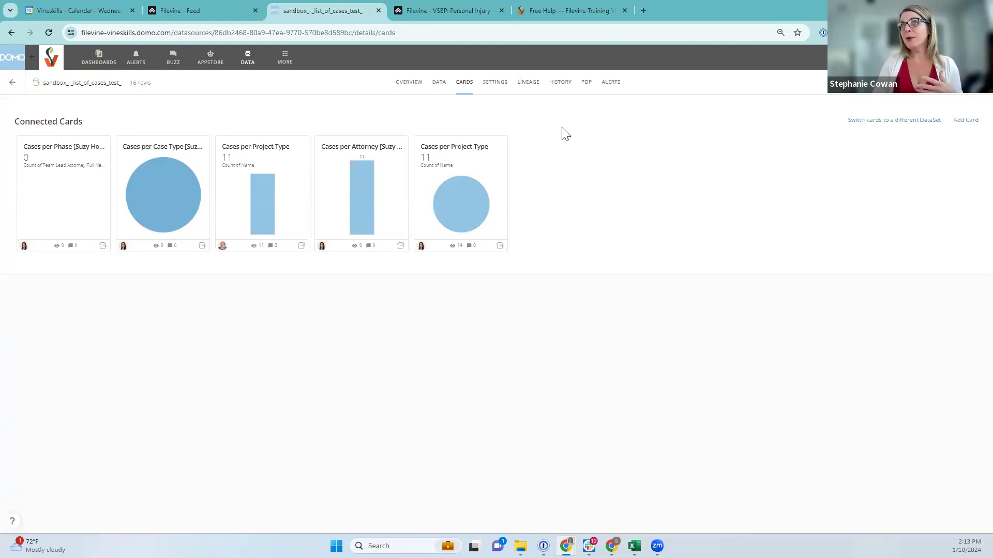
pyautogui.click(11, 86)
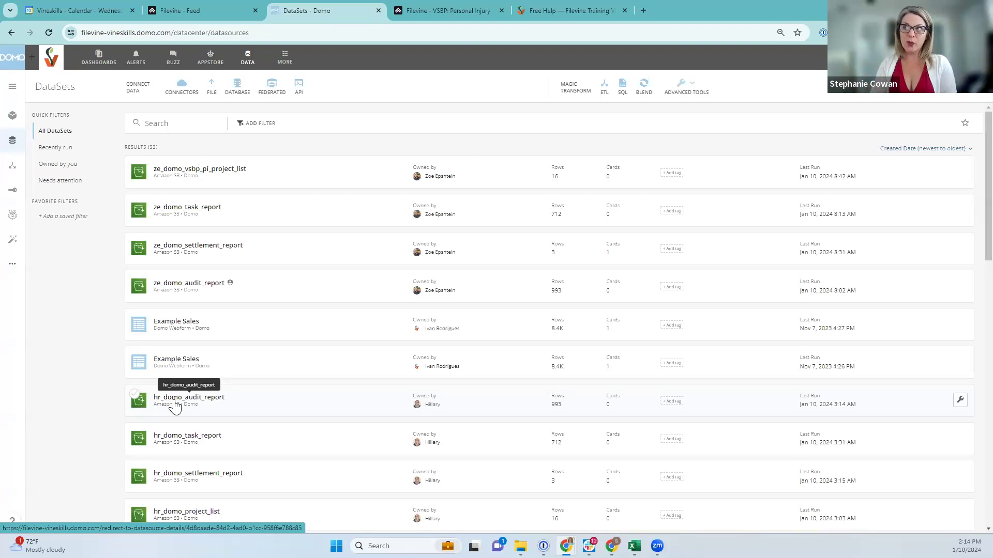
# Scroll through the Active Inventory/Case Loads charts, then switch to the Tasks (Dataset 5) dashboard
pyautogui.click(98, 61)
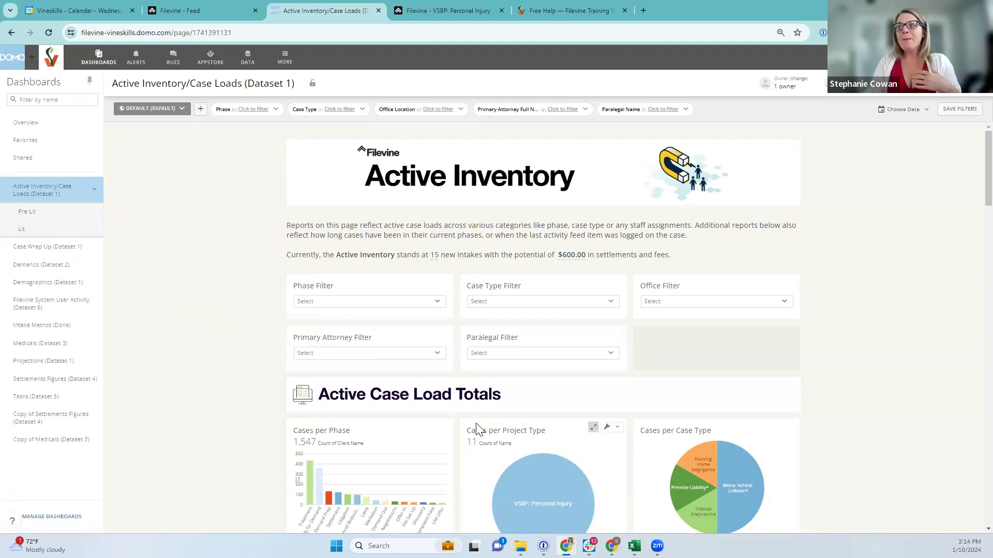
pyautogui.scroll(-2, 331, 424)
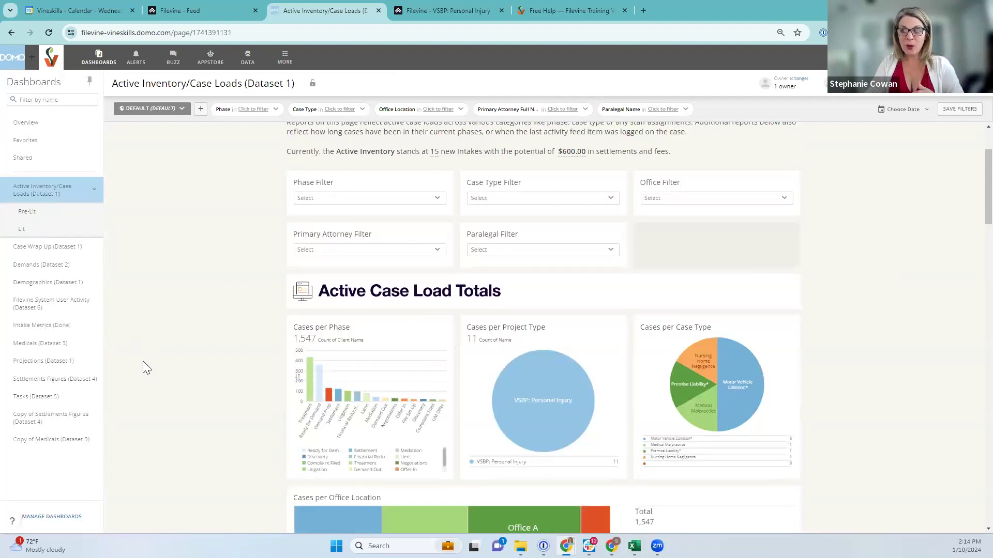
pyautogui.scroll(-2, 427, 390)
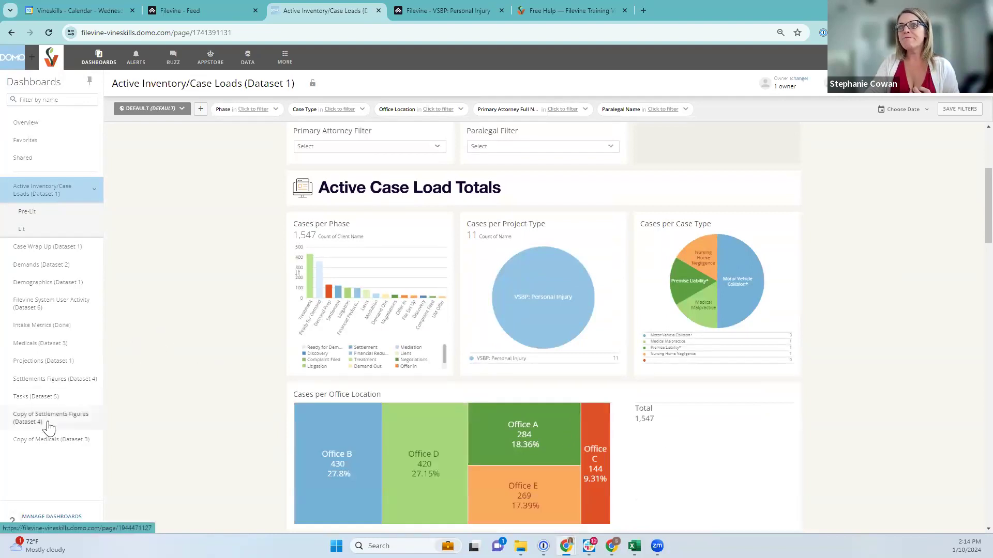
pyautogui.click(35, 396)
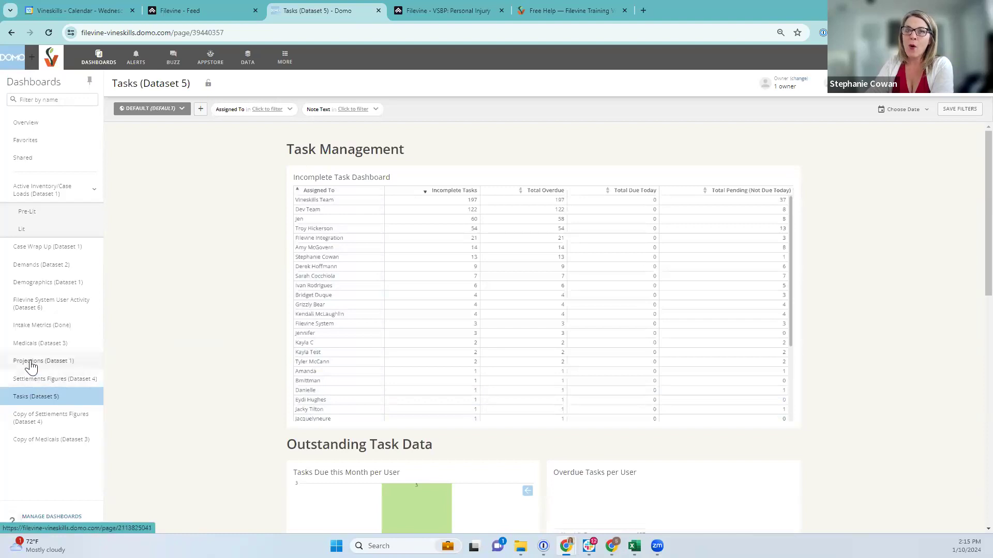
# Open the Incomplete Task Dashboard card in Analyzer from its wrench menu
pyautogui.scroll(-2, 214, 405)
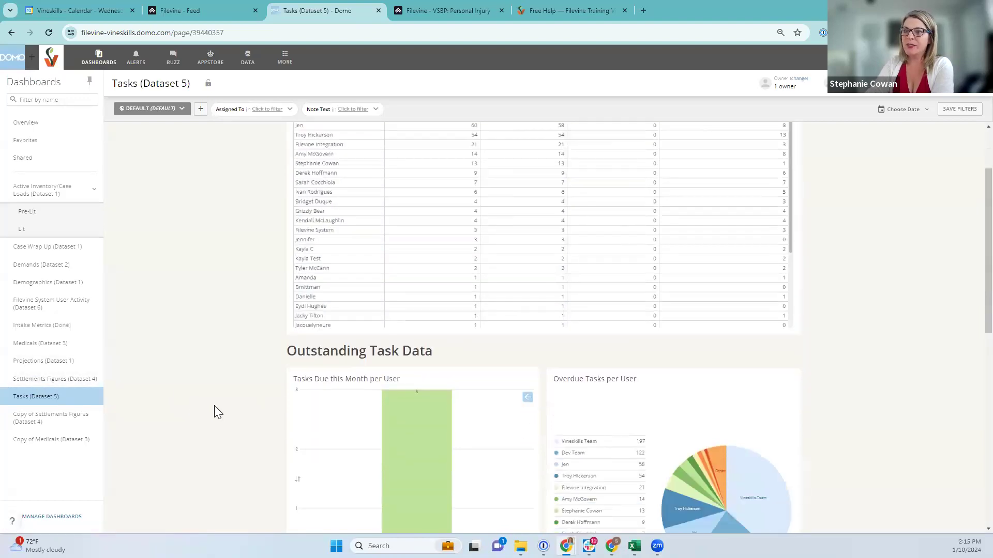
pyautogui.scroll(2, 528, 418)
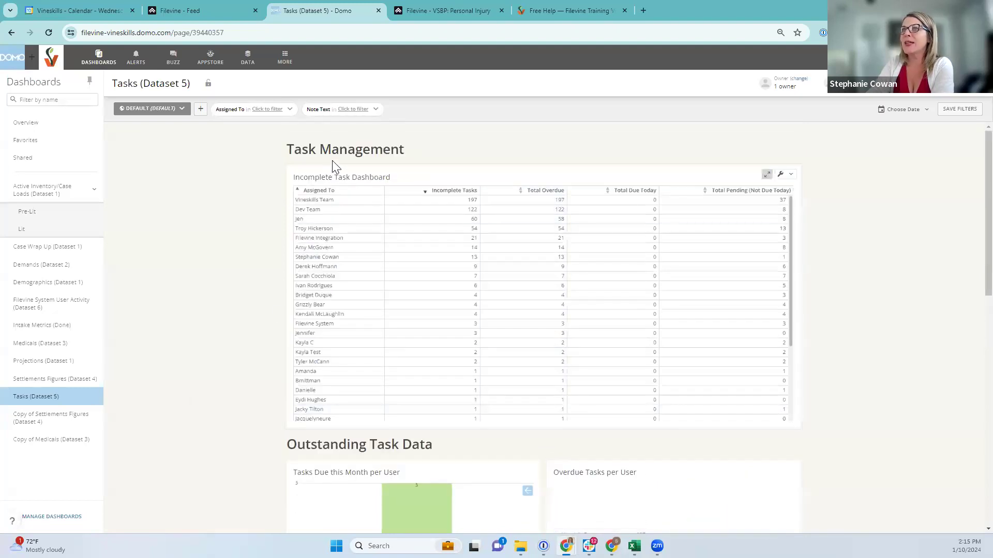
pyautogui.click(783, 174)
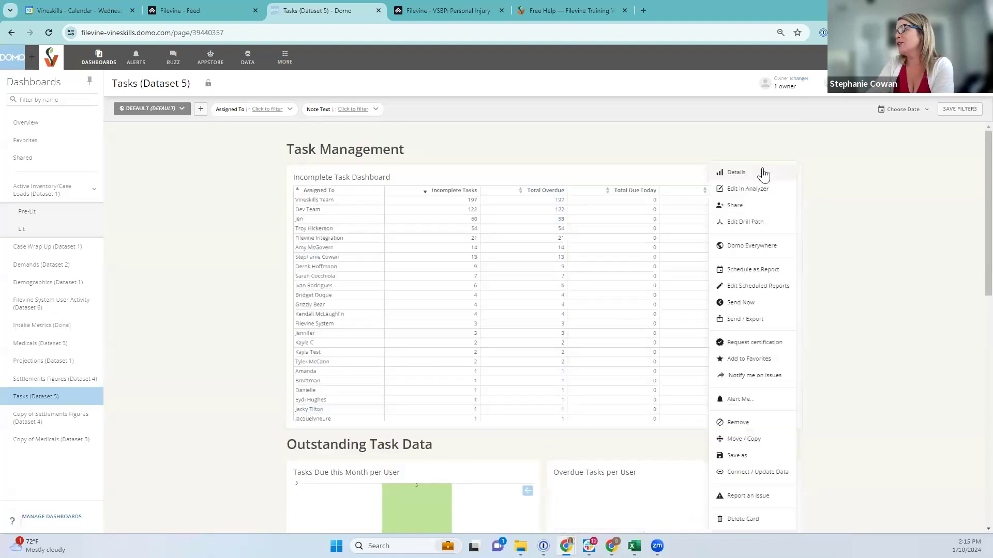
pyautogui.click(737, 190)
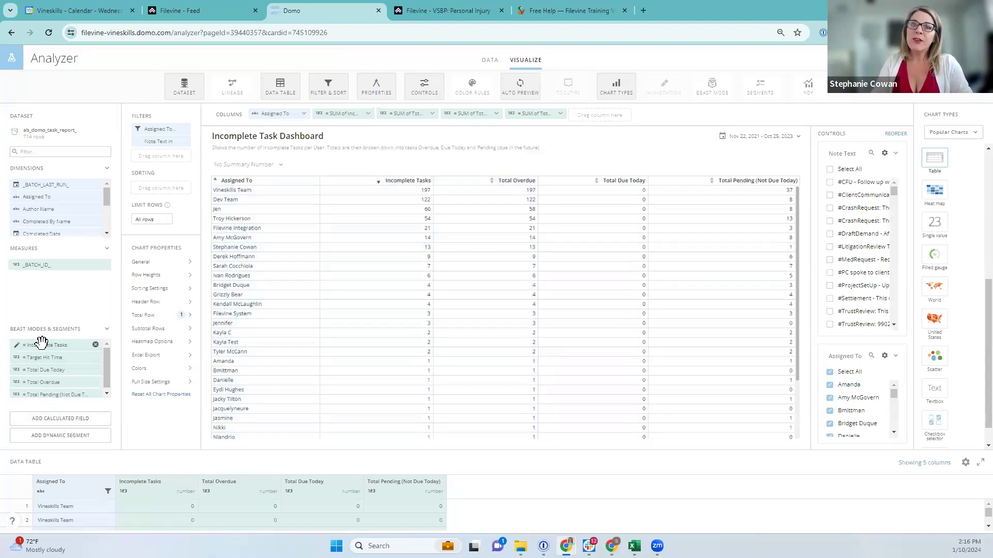
# Open the Incomplete Tasks Beast Mode, which returns 1 when Completed Date is null, else 0
pyautogui.moveTo(48, 348)
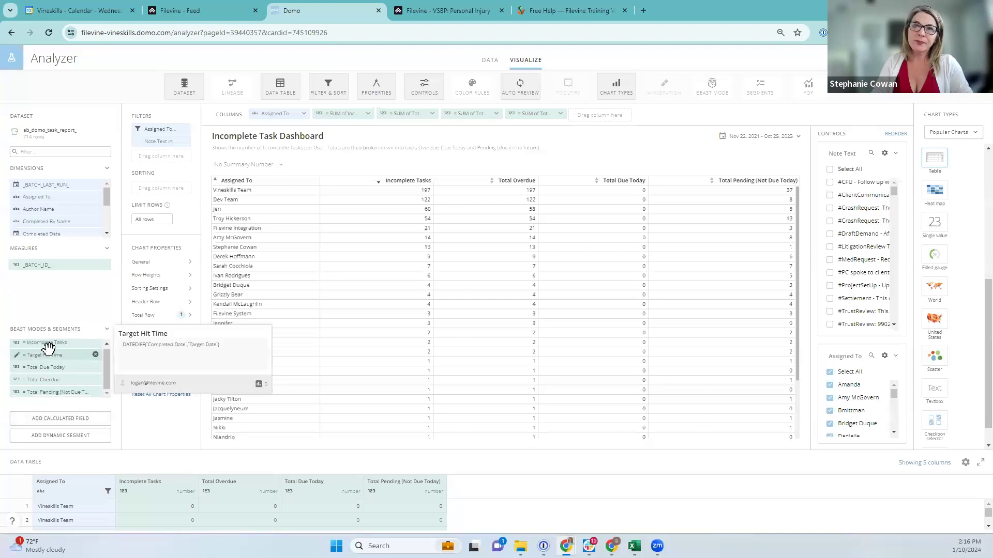
pyautogui.moveTo(47, 367)
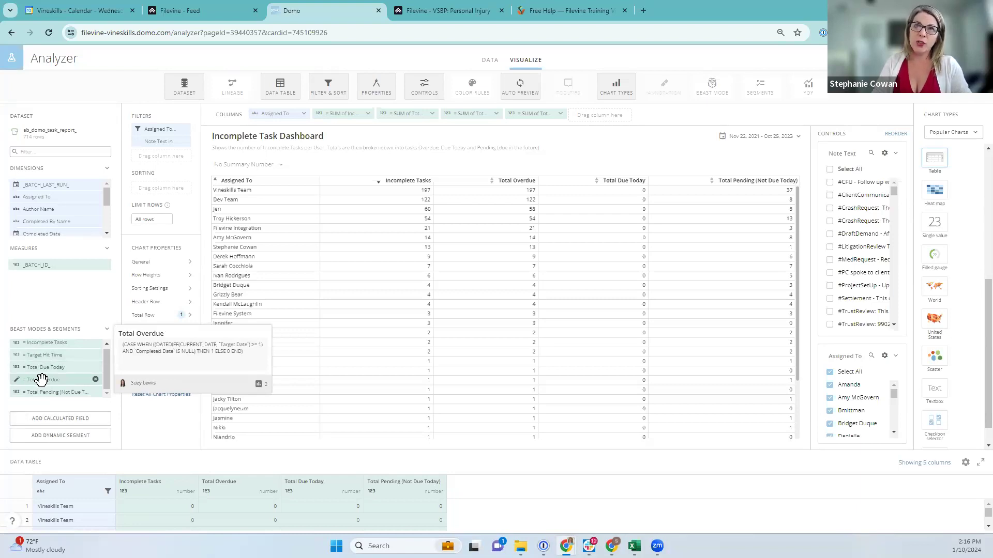
pyautogui.click(48, 345)
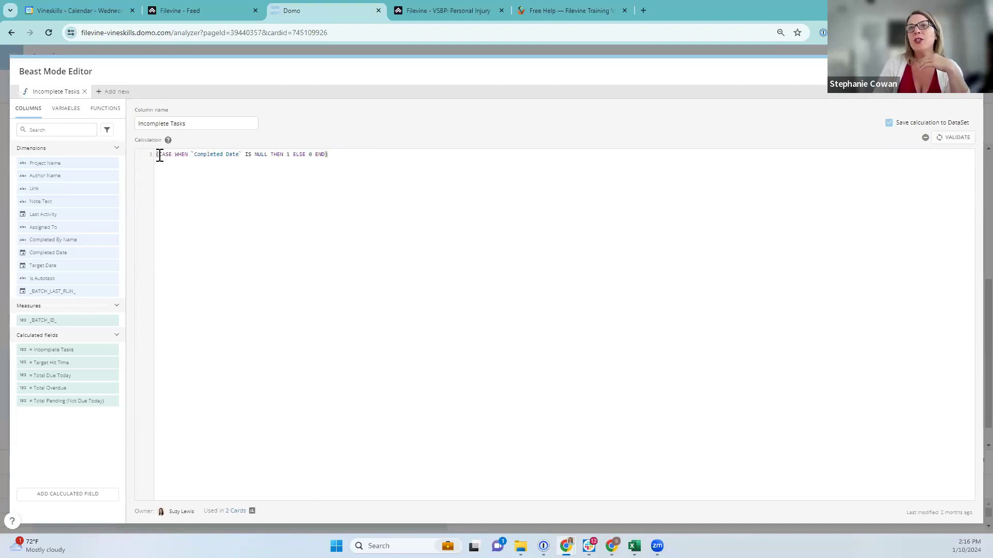
pyautogui.moveTo(164, 158); pyautogui.dragTo(197, 154)
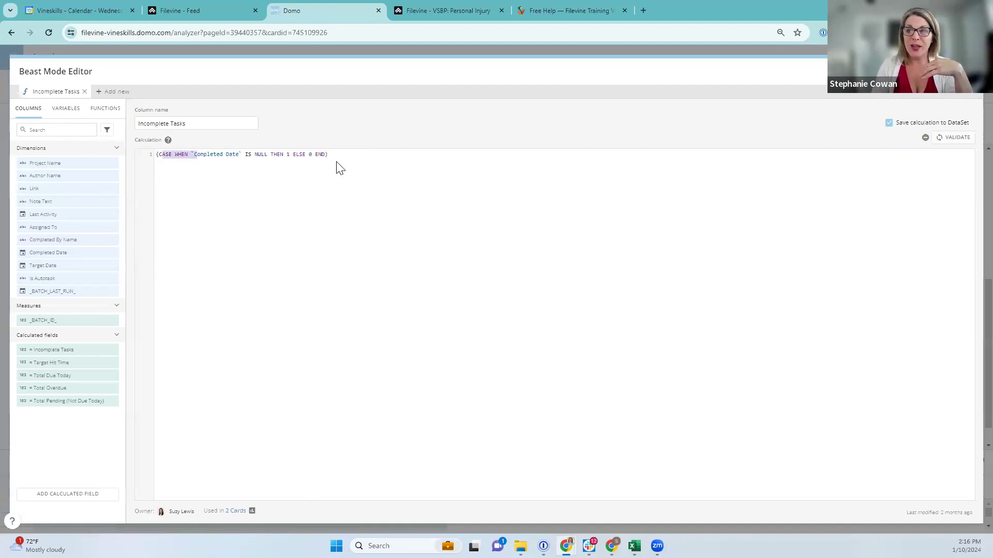
pyautogui.click(345, 199)
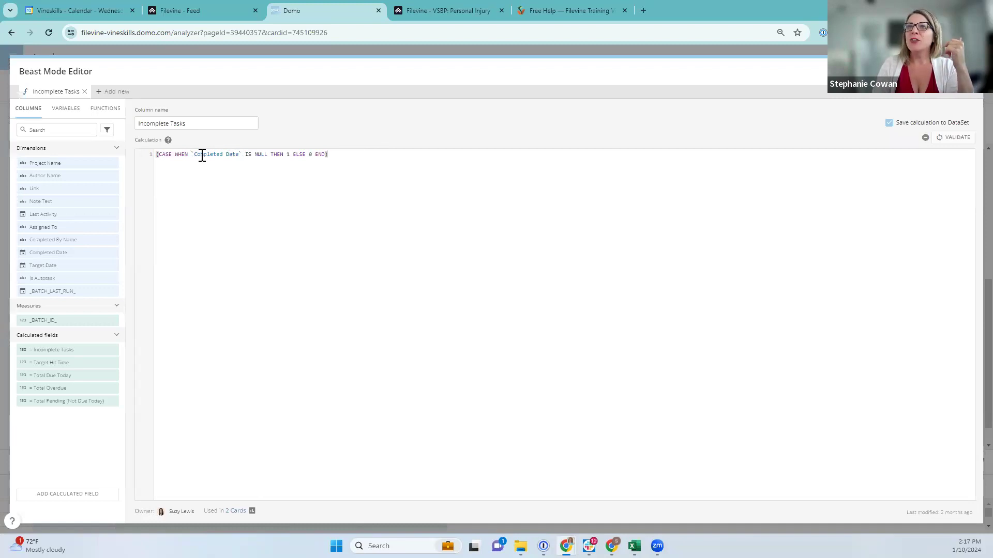
pyautogui.moveTo(194, 154); pyautogui.dragTo(230, 154)
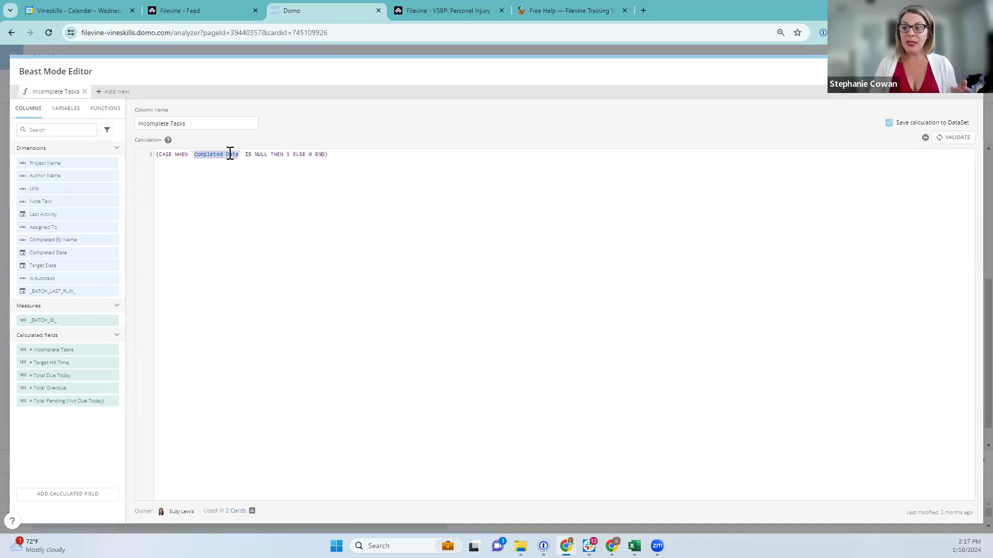
pyautogui.moveTo(230, 154); pyautogui.dragTo(317, 155)
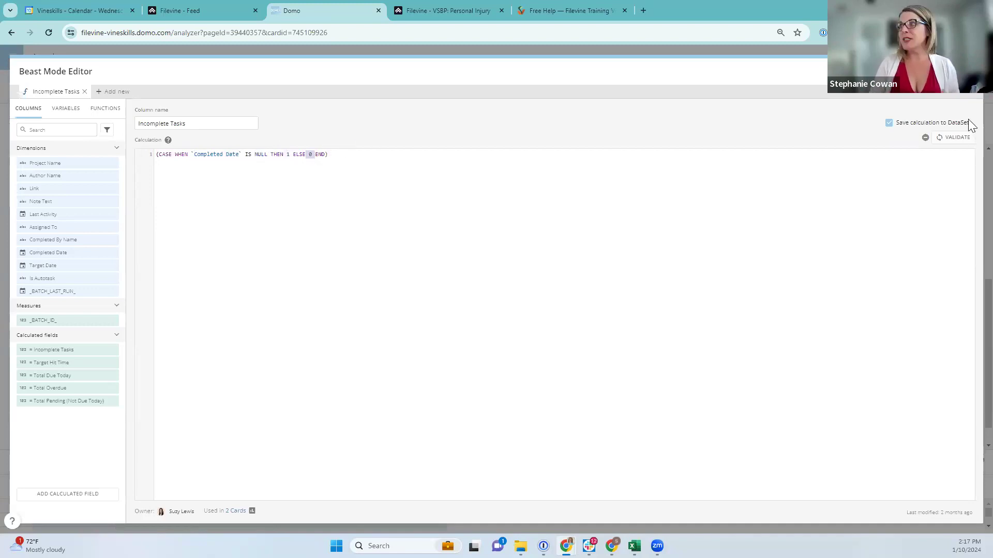
pyautogui.click(965, 71)
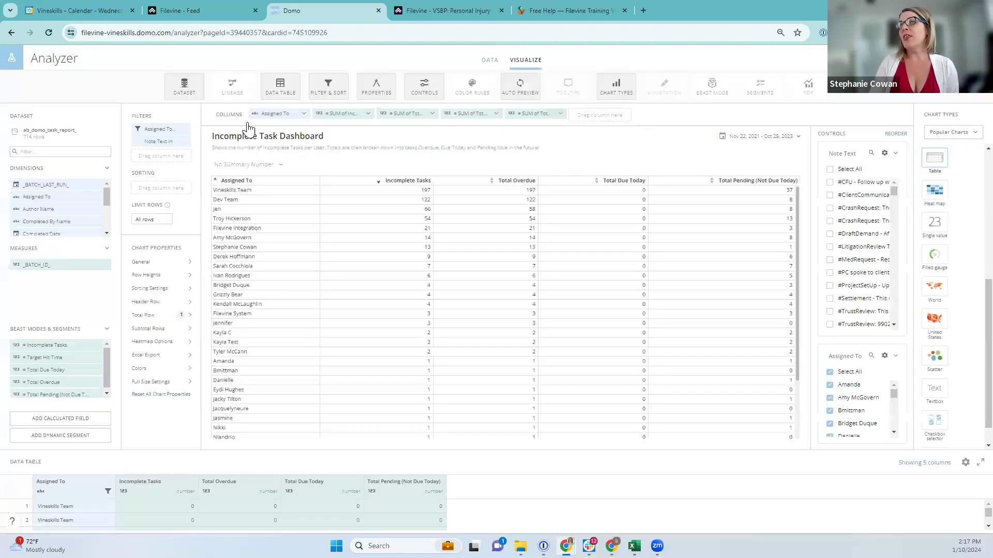
# Add an Incomplete Tasks filter set to greater than or equal to 1
pyautogui.moveTo(42, 343); pyautogui.dragTo(153, 144)
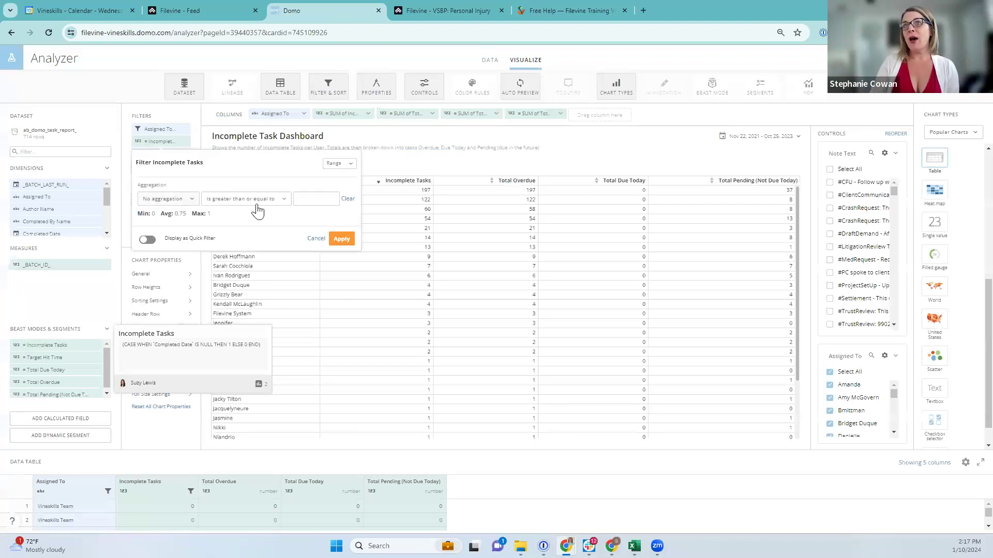
pyautogui.click(314, 199)
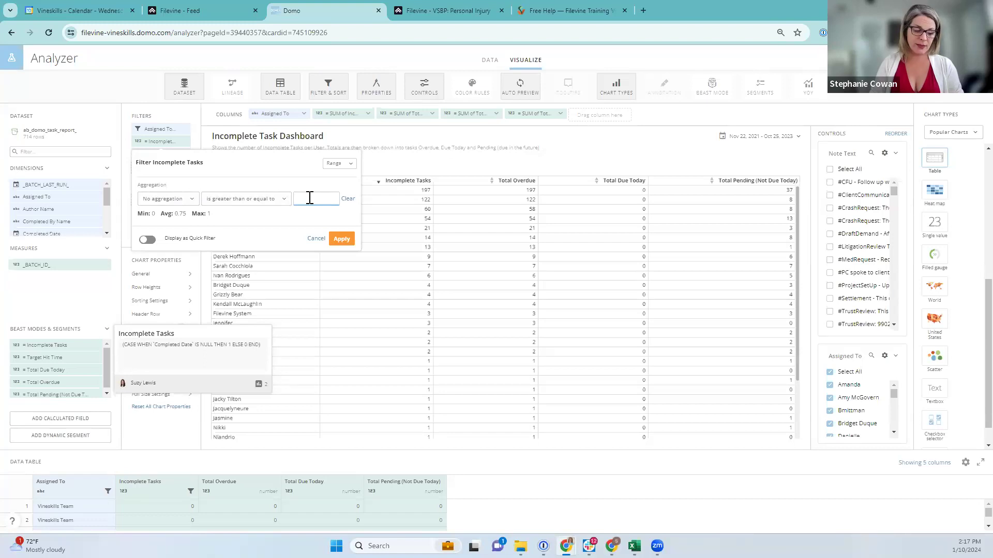
pyautogui.write('1')
pyautogui.click(339, 240)
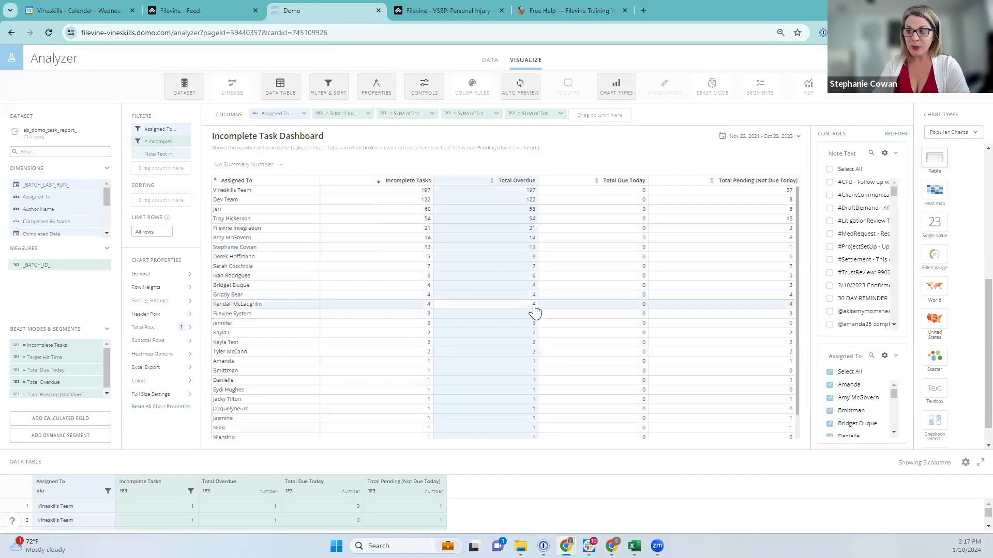
# Remove the Incomplete Tasks filter and re-add it with a minimum value of 1
pyautogui.moveTo(159, 141)
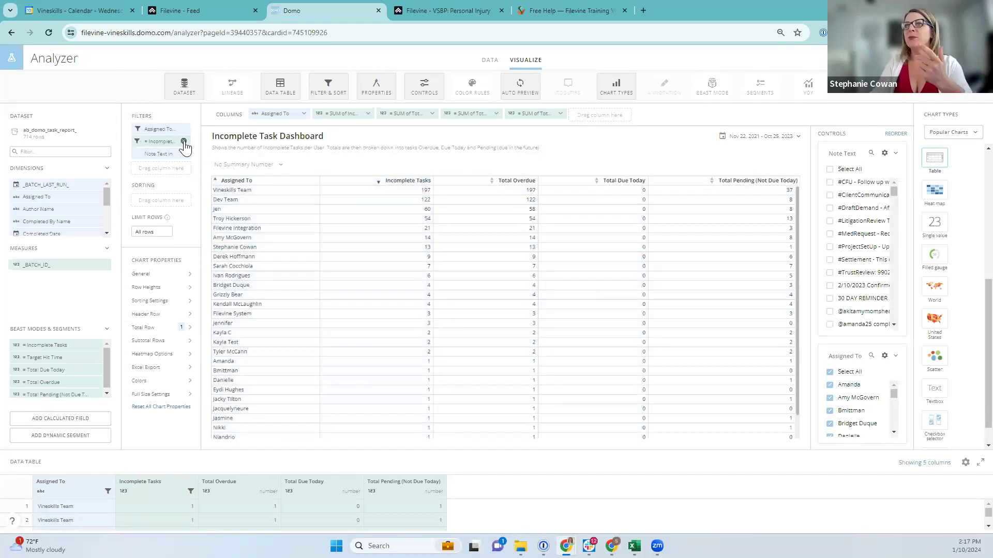
pyautogui.click(184, 142)
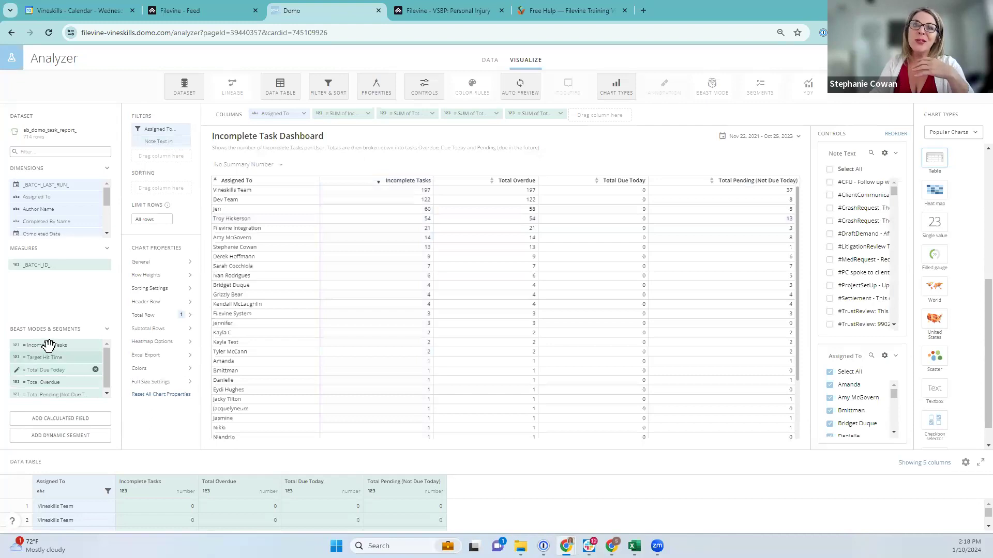
pyautogui.moveTo(46, 345); pyautogui.dragTo(162, 142)
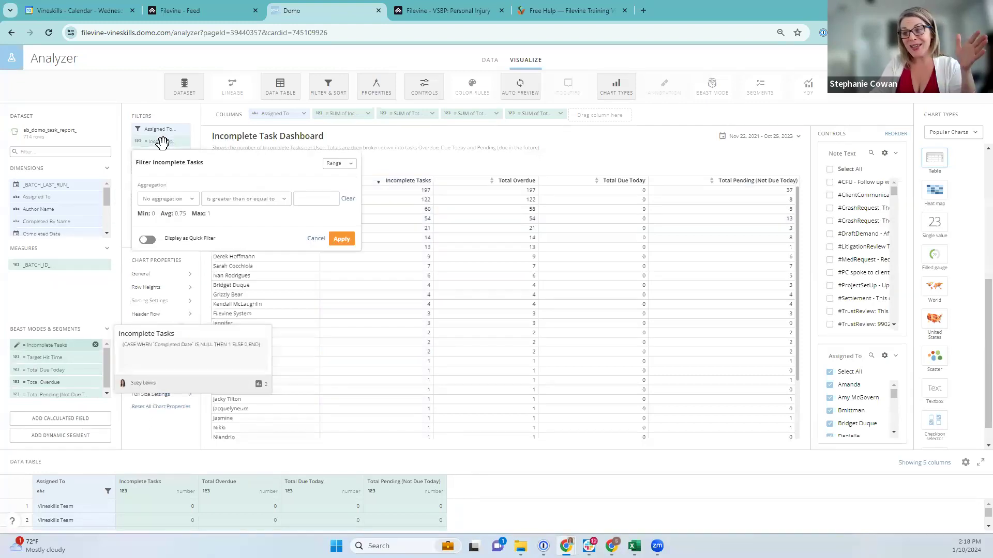
pyautogui.click(320, 200)
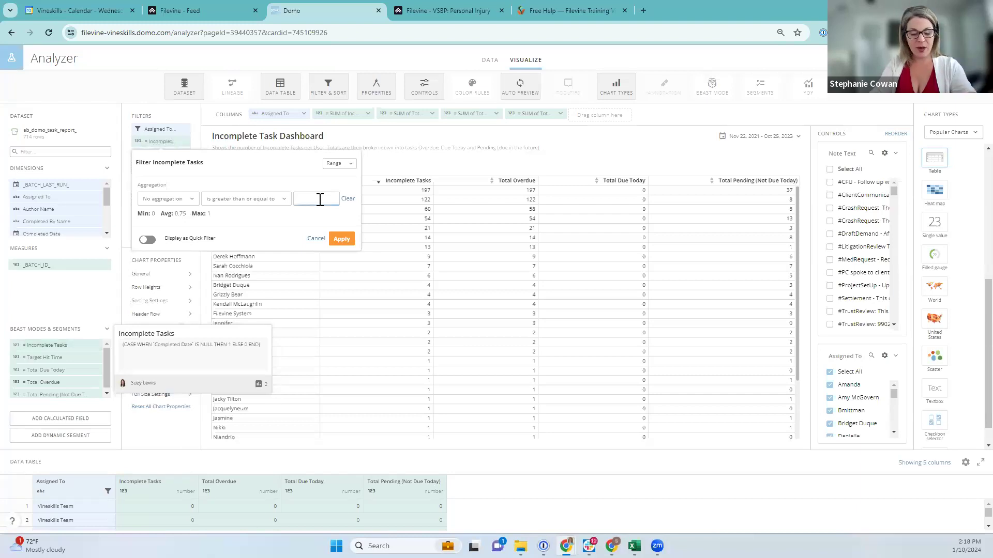
pyautogui.write('1')
pyautogui.click(339, 239)
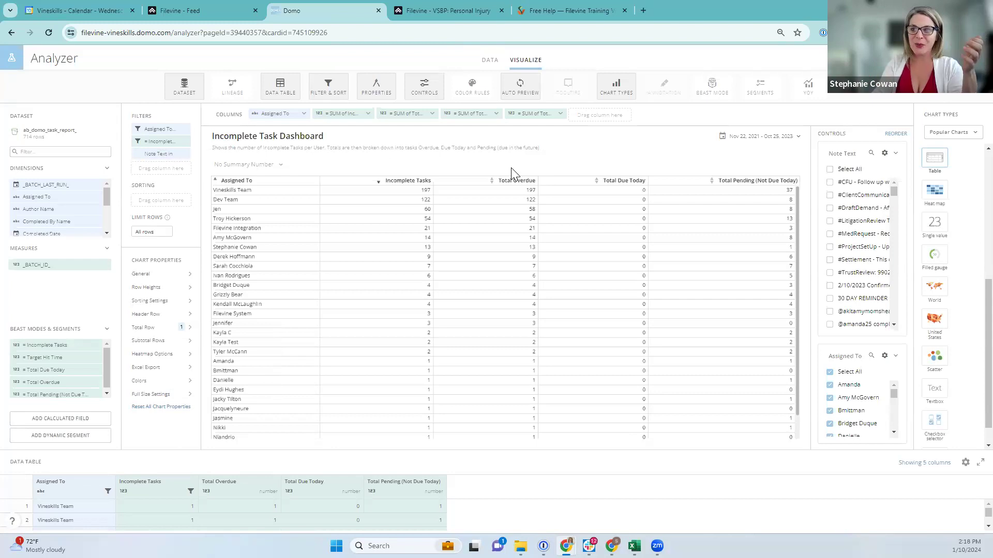
# Remove the Assigned To filter from the card and clear a 'phase' field search
pyautogui.click(171, 128)
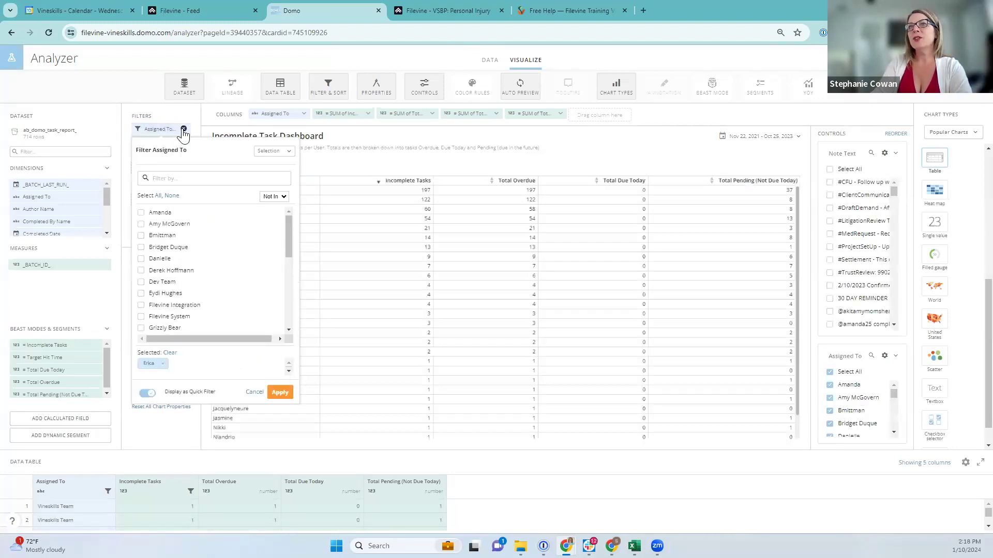
pyautogui.click(185, 130)
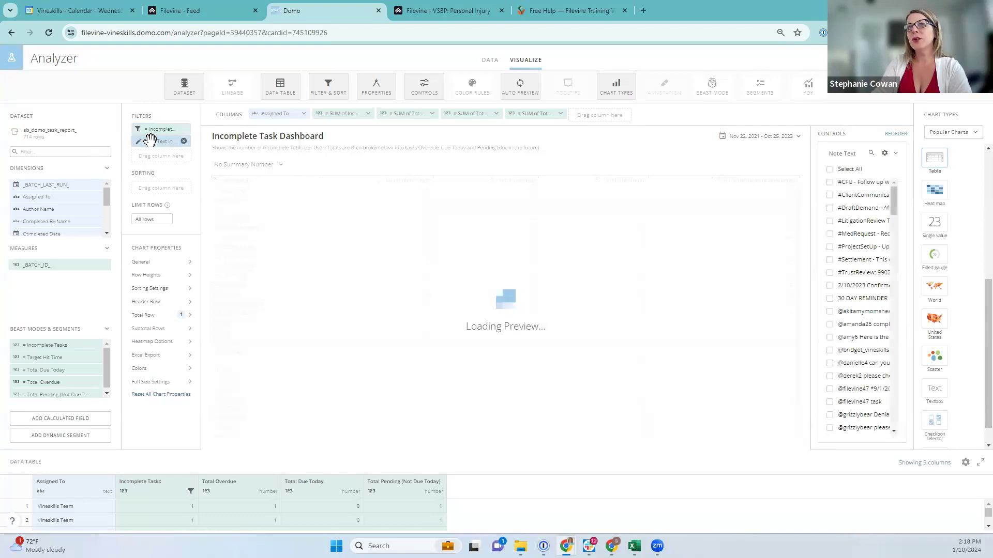
pyautogui.click(56, 152)
pyautogui.write('phase')
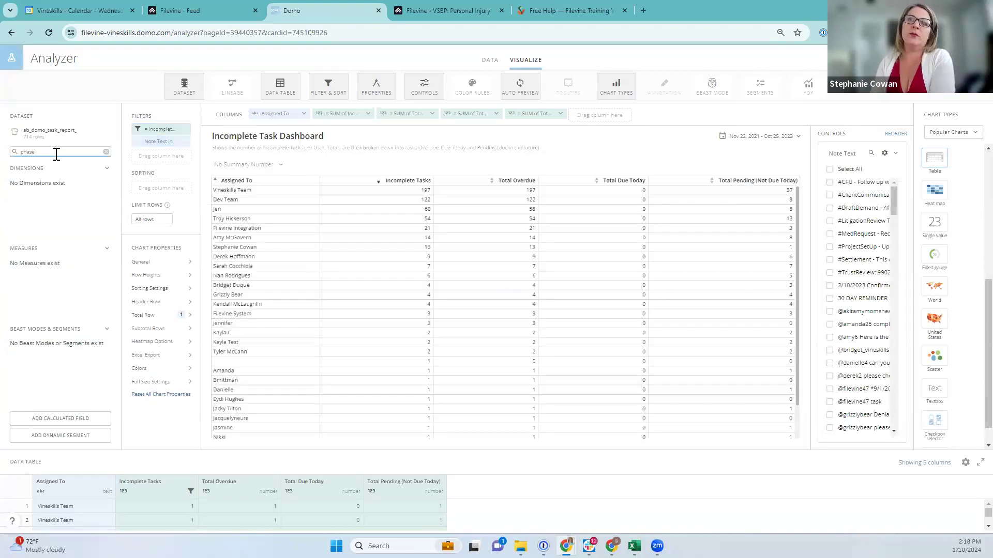
pyautogui.click(105, 152)
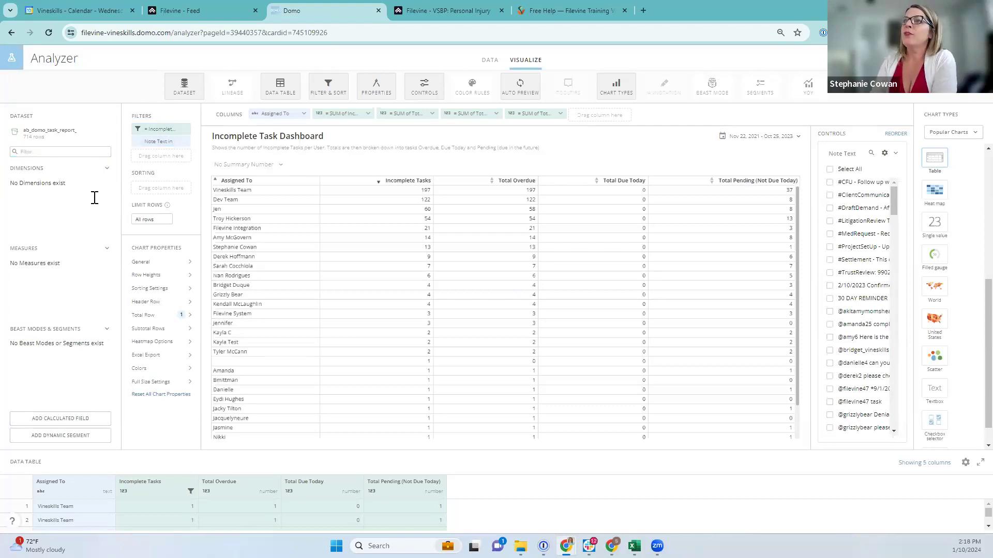
# Check the Incomplete Tasks and Note Text filter settings without changing them
pyautogui.click(152, 128)
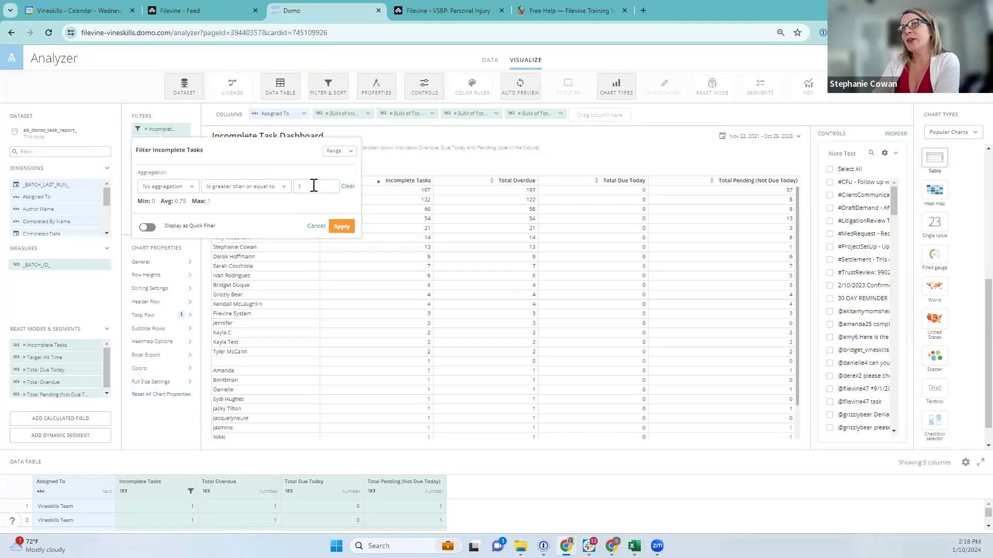
pyautogui.click(316, 228)
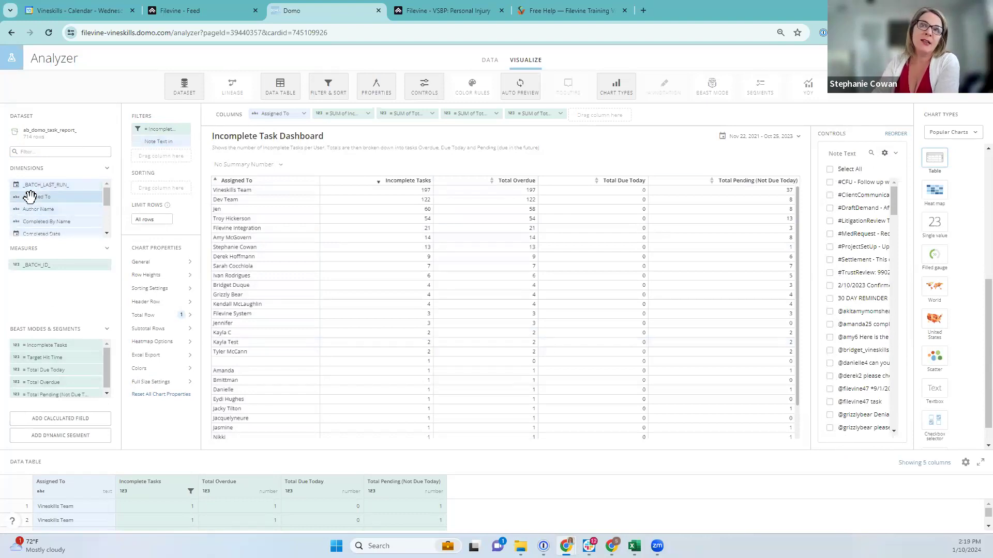
pyautogui.click(151, 140)
pyautogui.moveTo(164, 373); pyautogui.dragTo(209, 376)
pyautogui.click(212, 376)
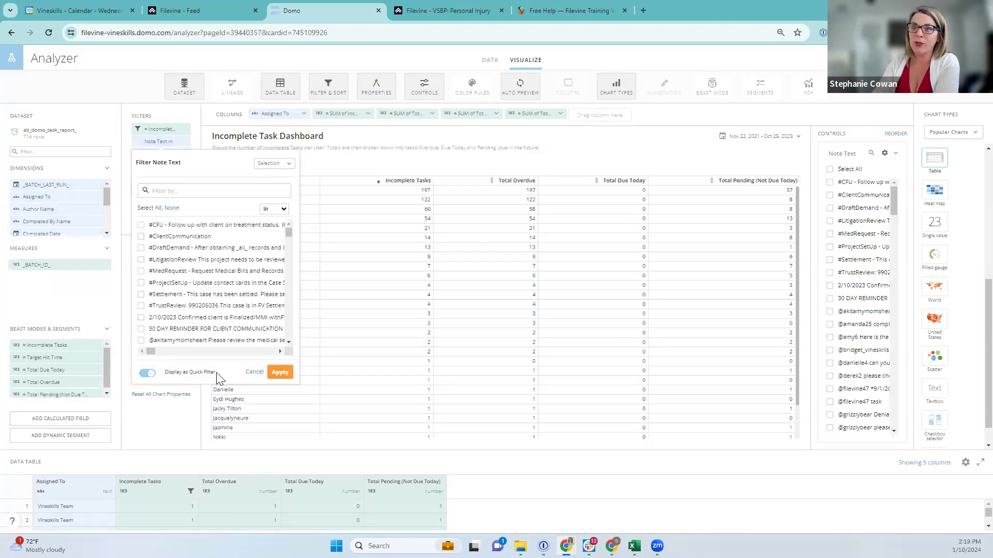
pyautogui.click(249, 374)
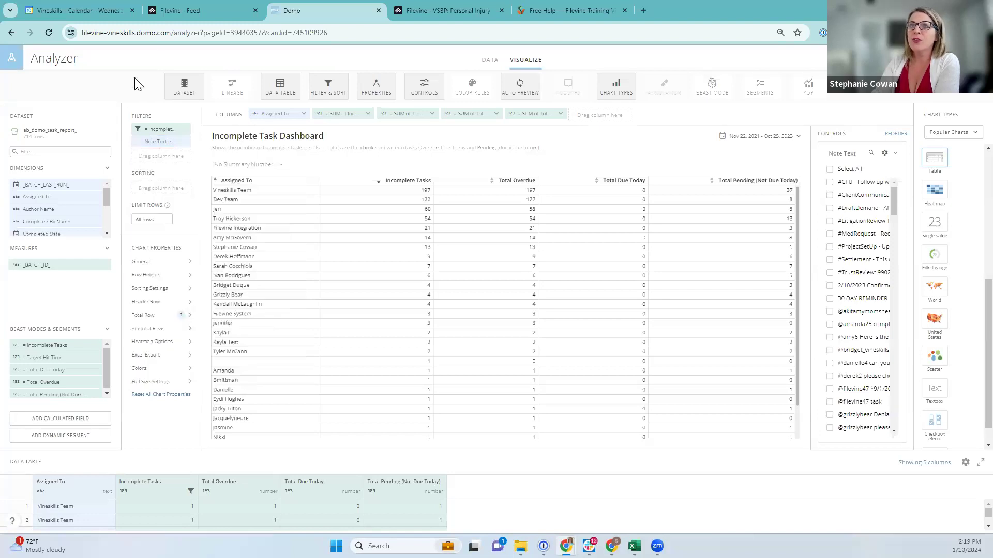
# Reopen the Incomplete Tasks filter settings and close them unchanged
pyautogui.click(153, 128)
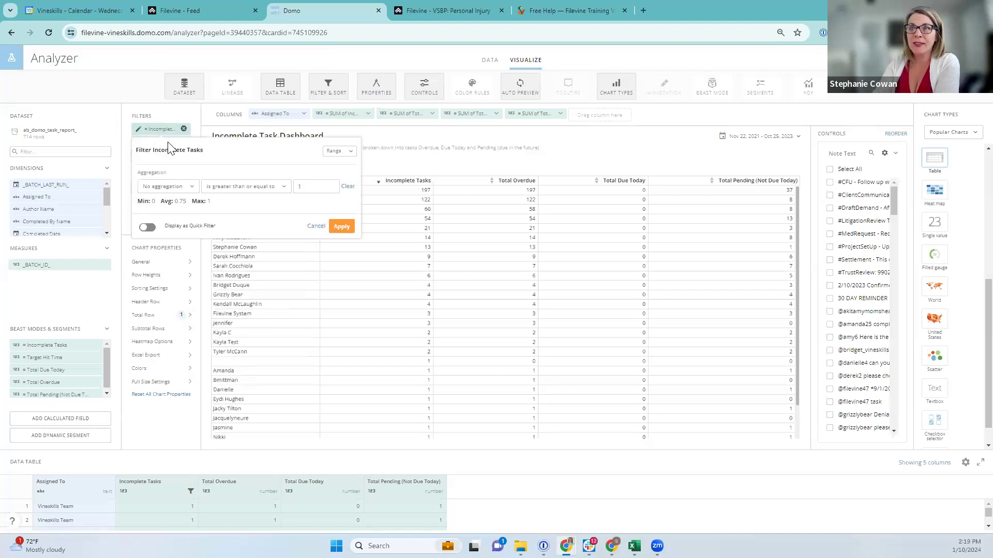
pyautogui.moveTo(173, 226); pyautogui.dragTo(199, 226)
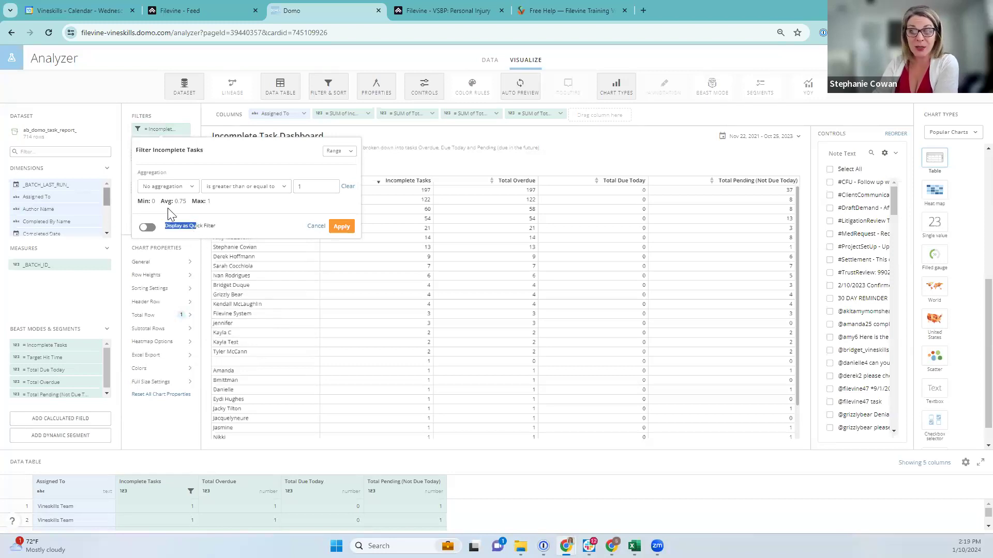
pyautogui.click(173, 226)
pyautogui.click(319, 227)
# Add Assigned To as a quick filter on the card and place it above Note Text
pyautogui.click(151, 141)
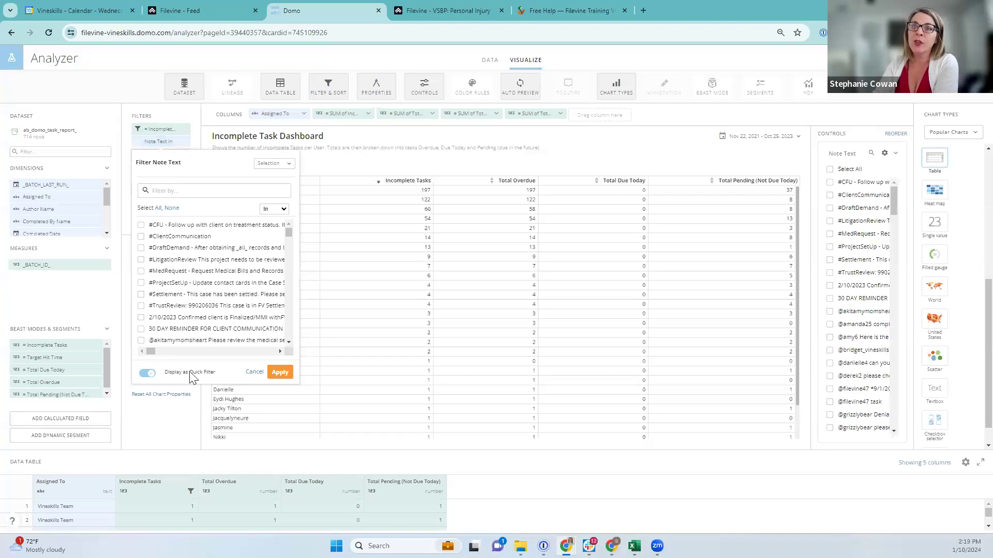
pyautogui.click(254, 372)
pyautogui.moveTo(42, 197); pyautogui.dragTo(150, 156)
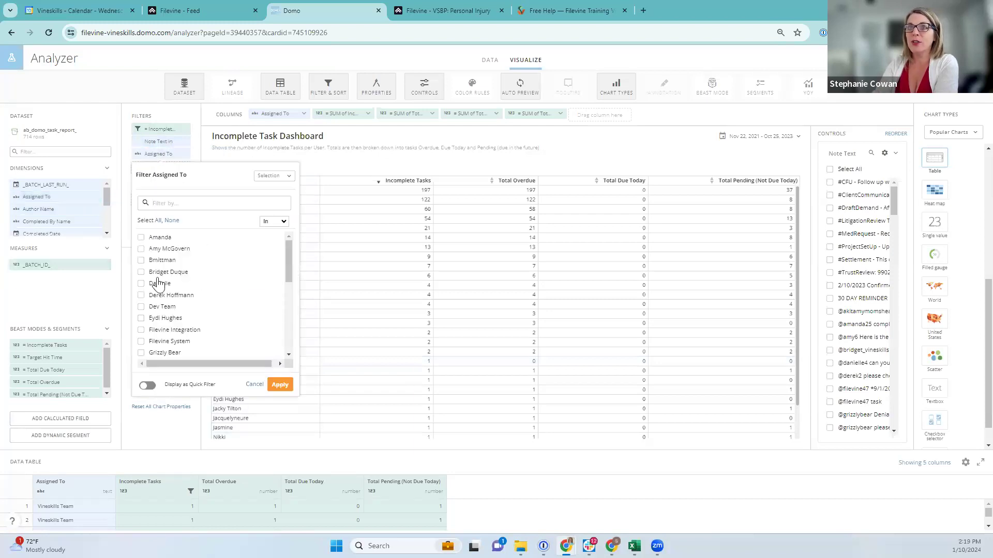
pyautogui.click(147, 385)
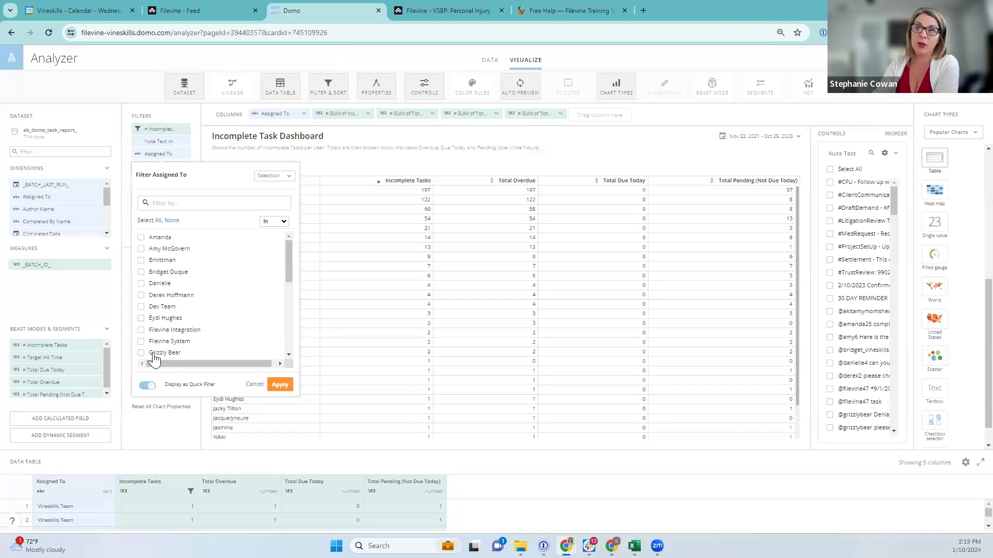
pyautogui.click(280, 384)
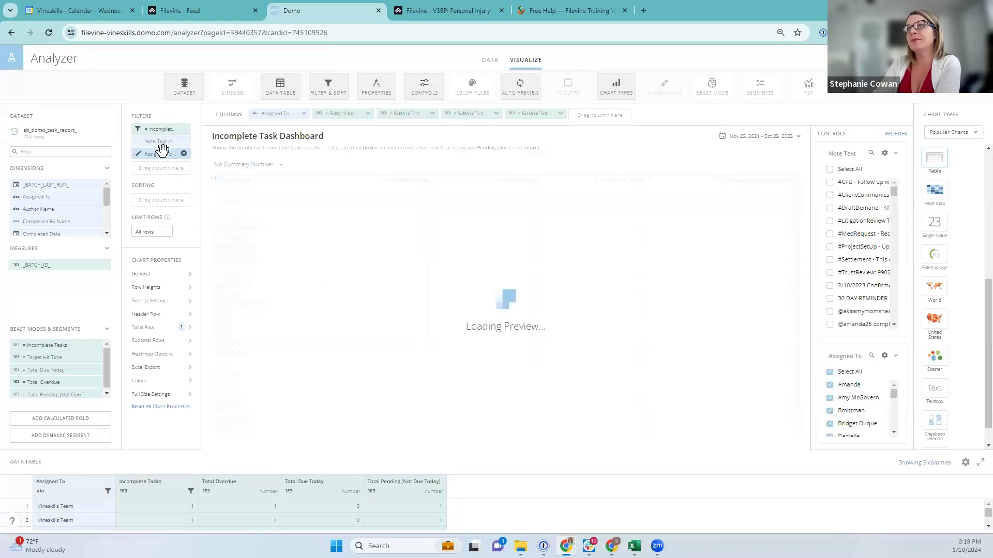
pyautogui.moveTo(155, 154); pyautogui.dragTo(155, 136)
# Save the card, review the Tasks (Dataset 5) dashboard, and open the Incomplete Task Dashboard details
pyautogui.click(854, 58)
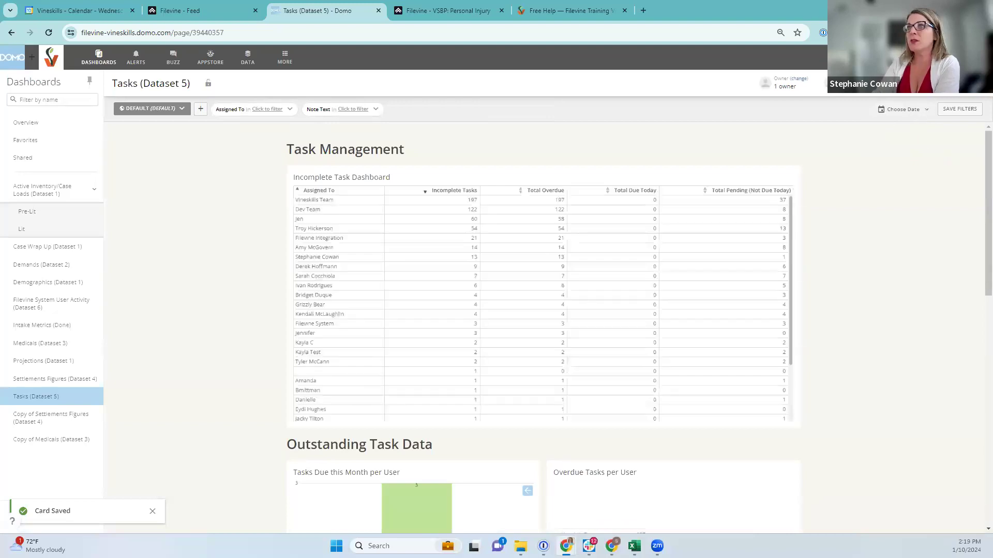
pyautogui.moveTo(336, 180)
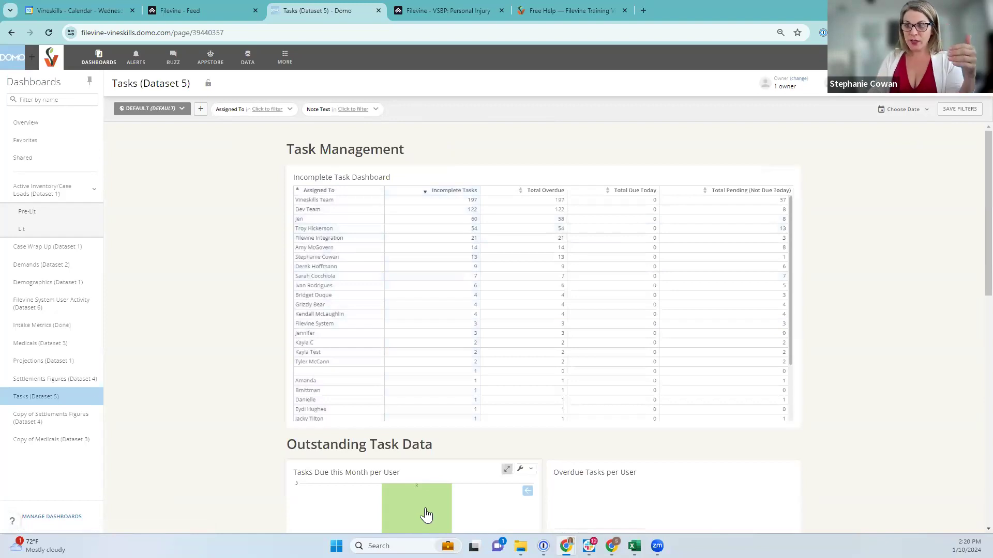
pyautogui.scroll(-3, 414, 499)
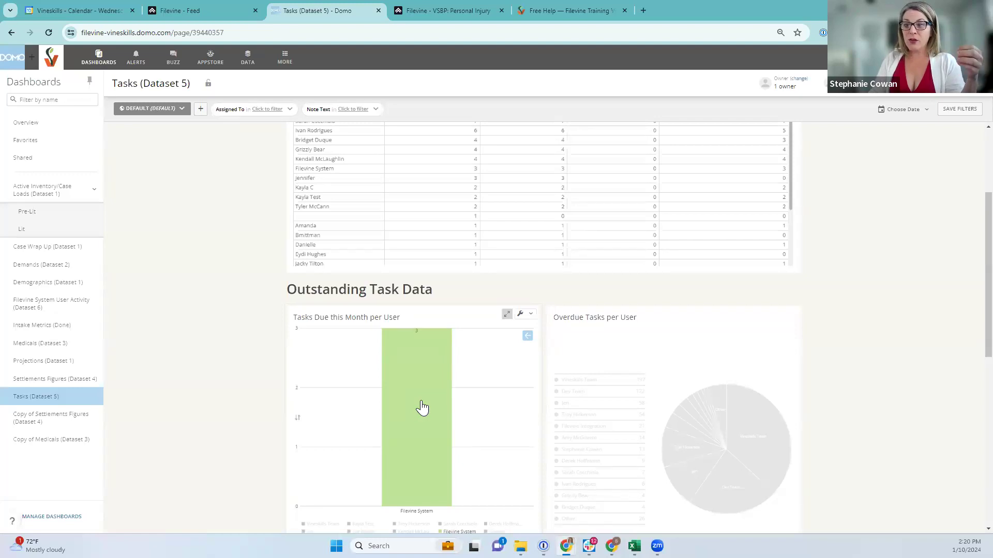
pyautogui.scroll(3, 419, 410)
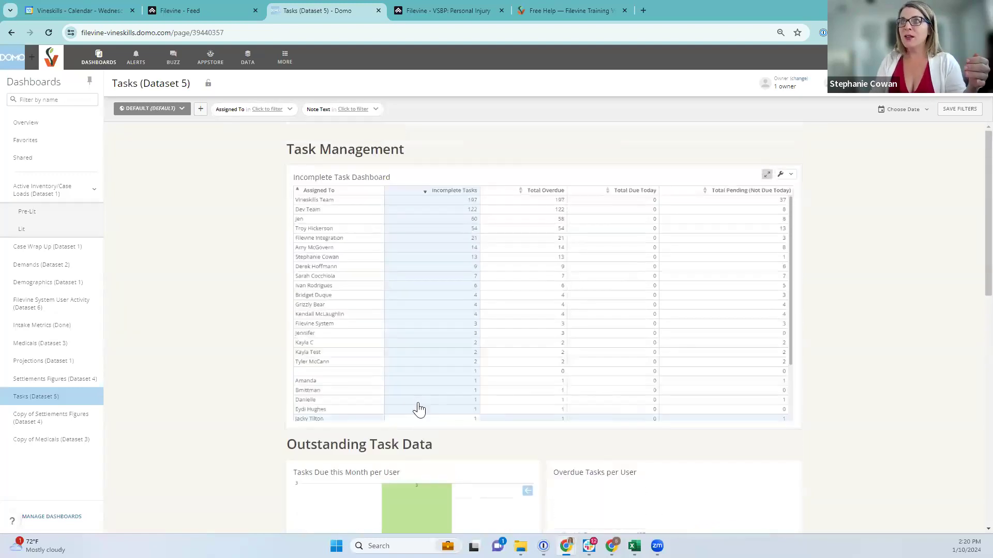
pyautogui.click(321, 178)
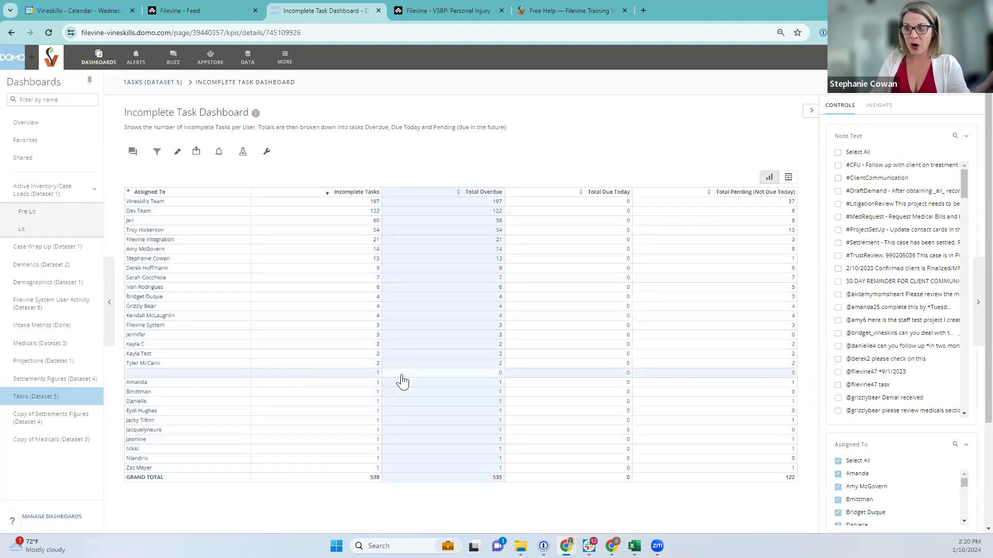
pyautogui.scroll(-8, 904, 288)
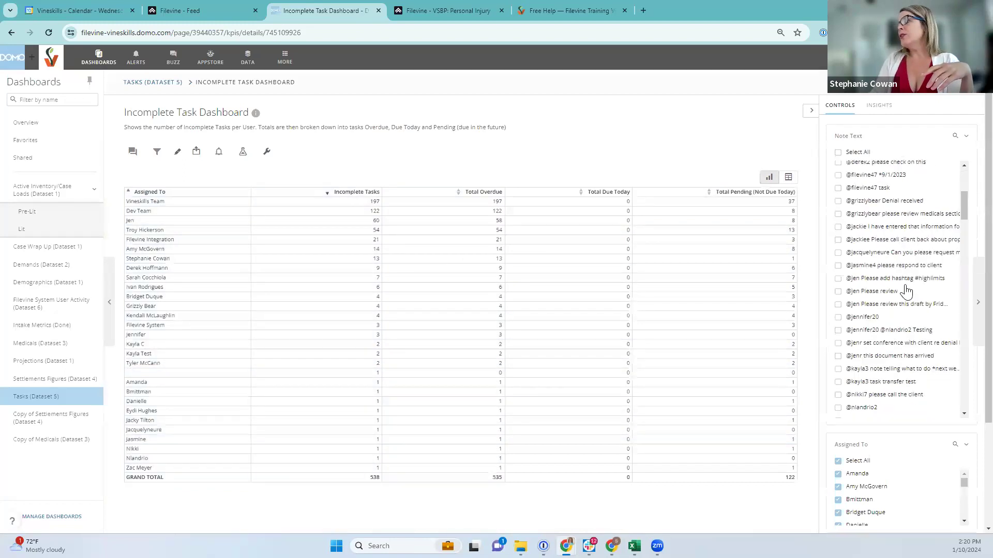
pyautogui.scroll(-3, 916, 435)
pyautogui.scroll(3, 942, 398)
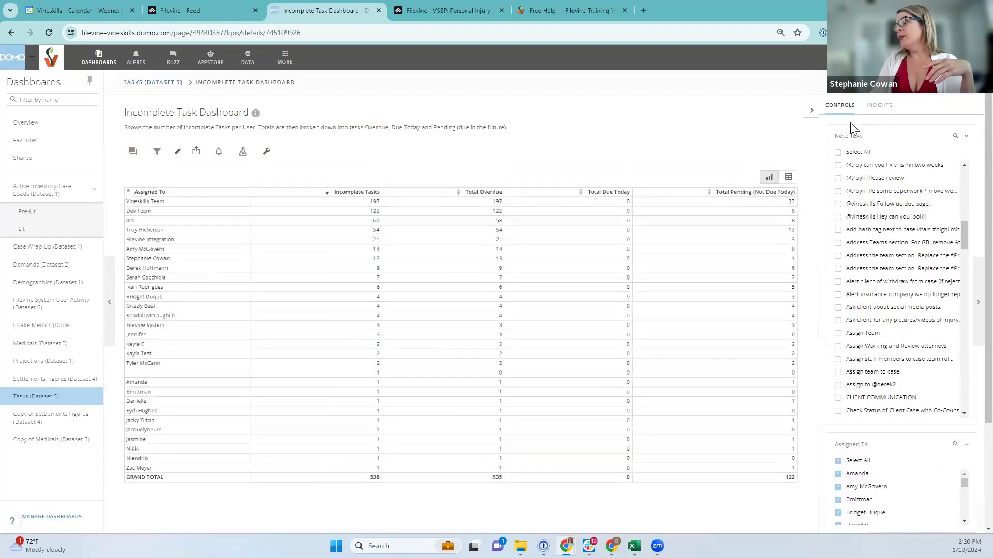
pyautogui.moveTo(875, 133); pyautogui.dragTo(825, 132)
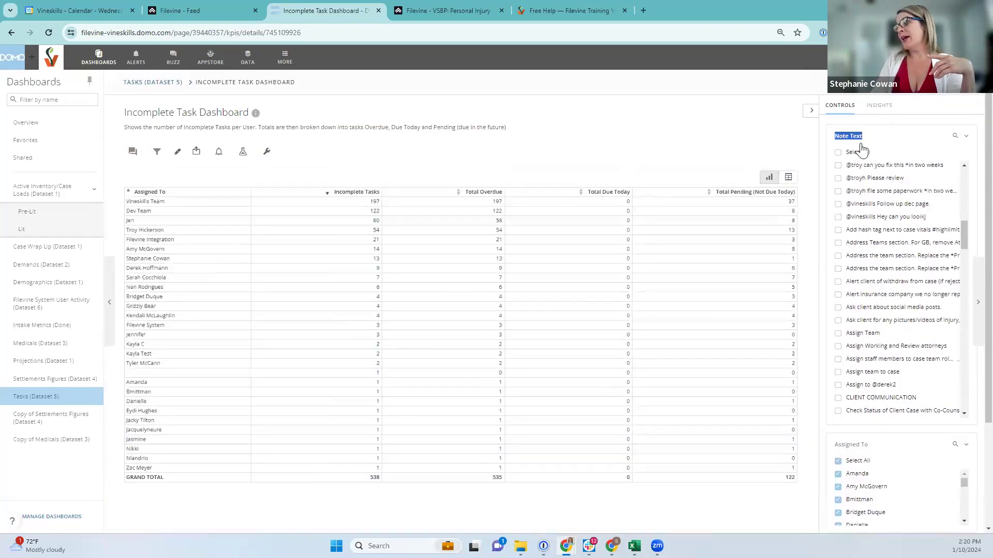
pyautogui.scroll(-3, 900, 365)
pyautogui.scroll(-5, 900, 365)
pyautogui.scroll(-3, 880, 458)
pyautogui.scroll(-2, 891, 372)
pyautogui.scroll(5, 893, 371)
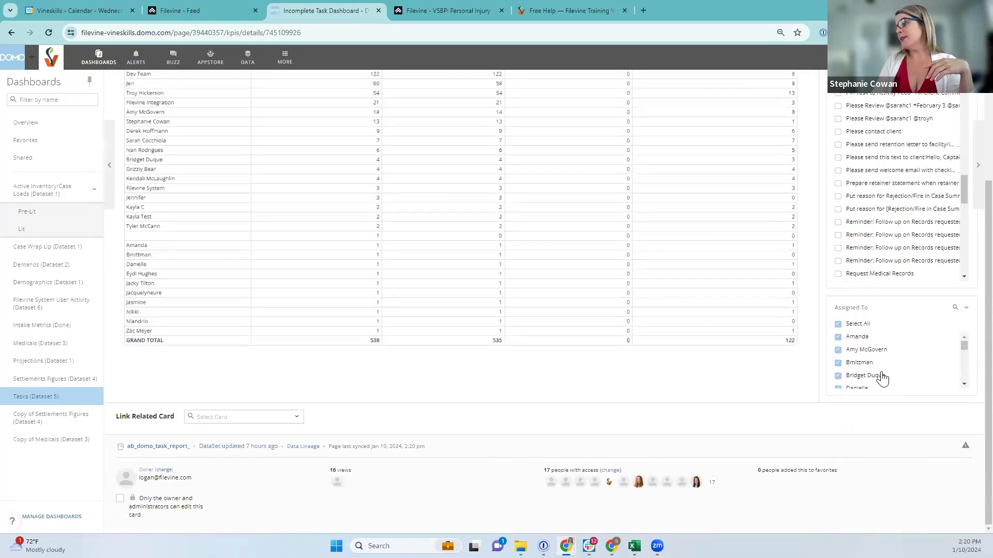
pyautogui.click(838, 326)
pyautogui.scroll(-2, 859, 349)
pyautogui.scroll(-4, 859, 349)
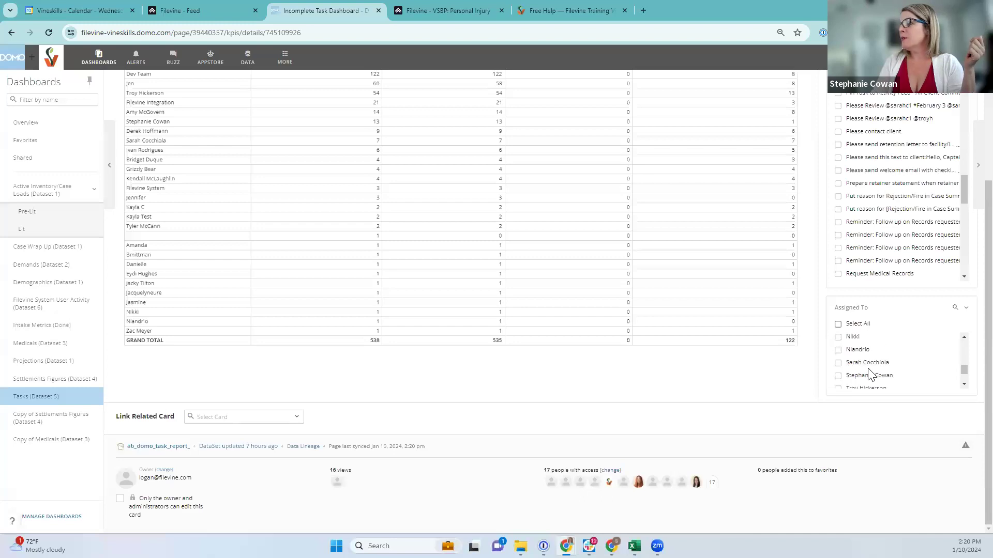
pyautogui.click(838, 376)
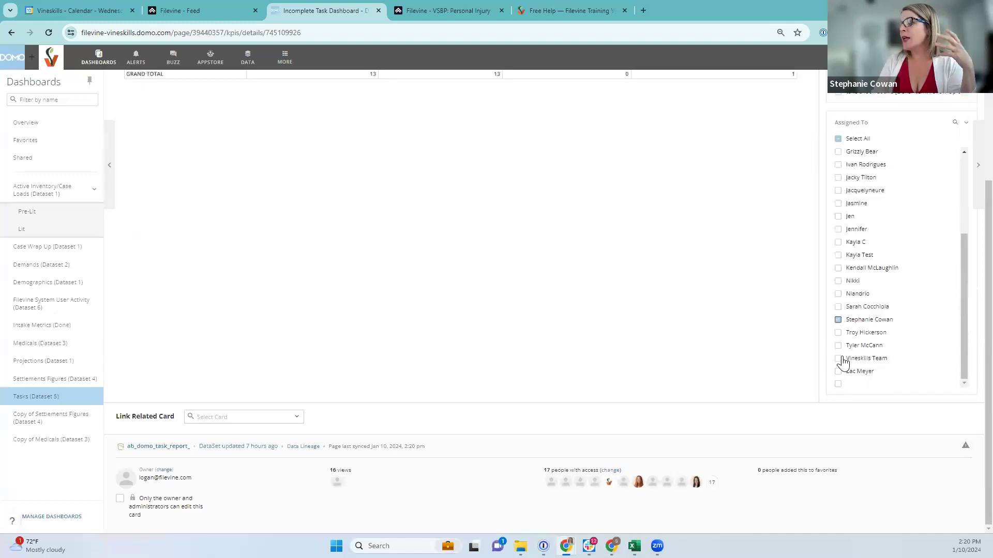
pyautogui.scroll(3, 547, 307)
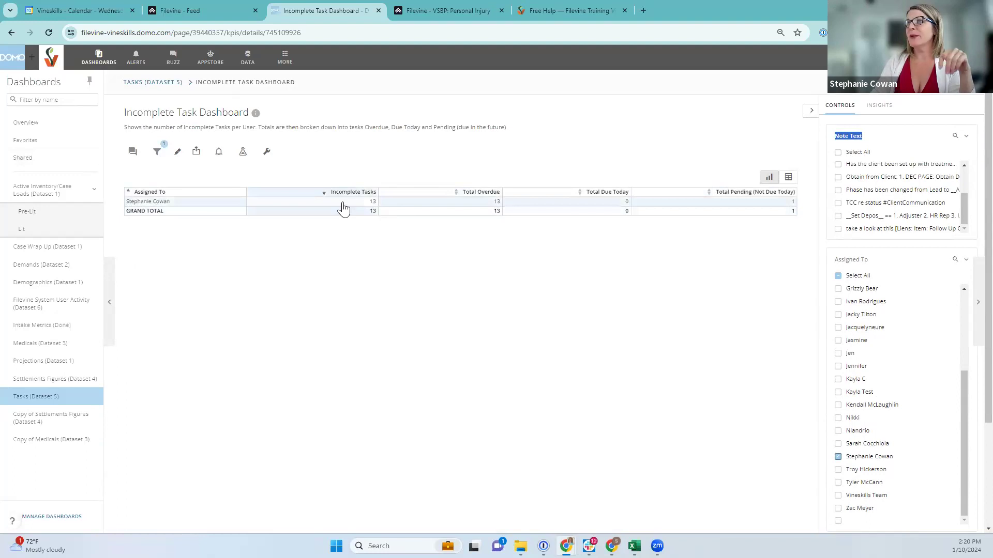
pyautogui.click(838, 276)
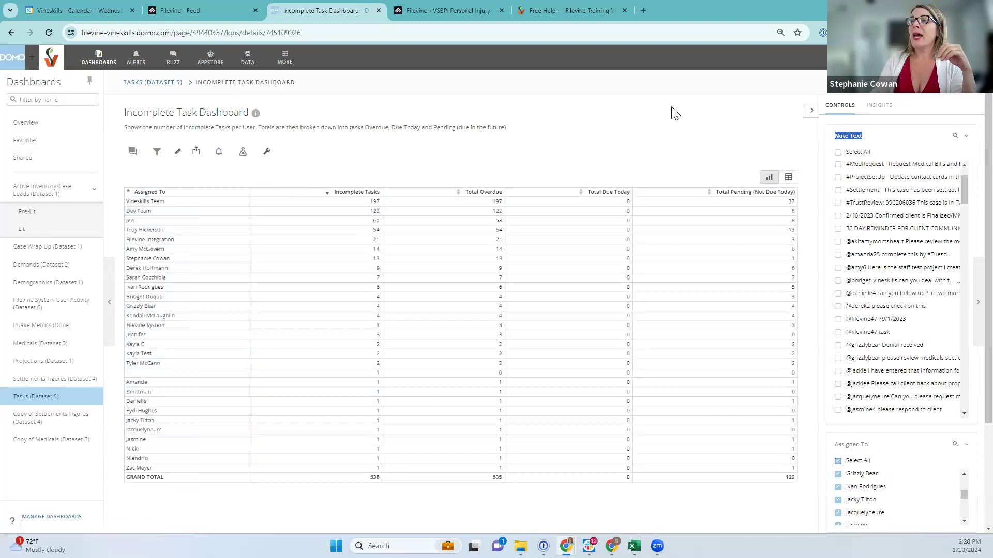
pyautogui.click(268, 155)
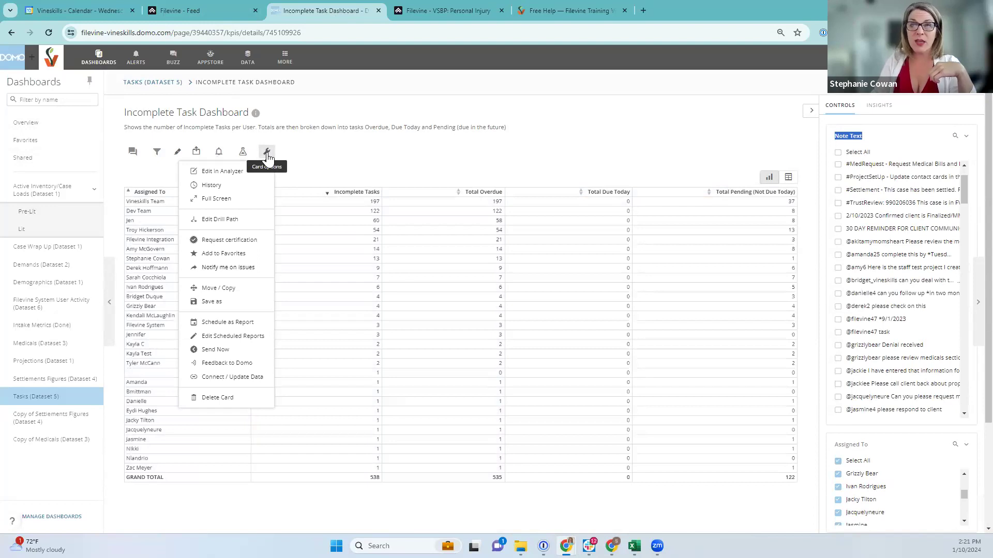
# Open the Incomplete Task Dashboard card with Edit in Analyzer to reach its Beast Modes
pyautogui.click(222, 171)
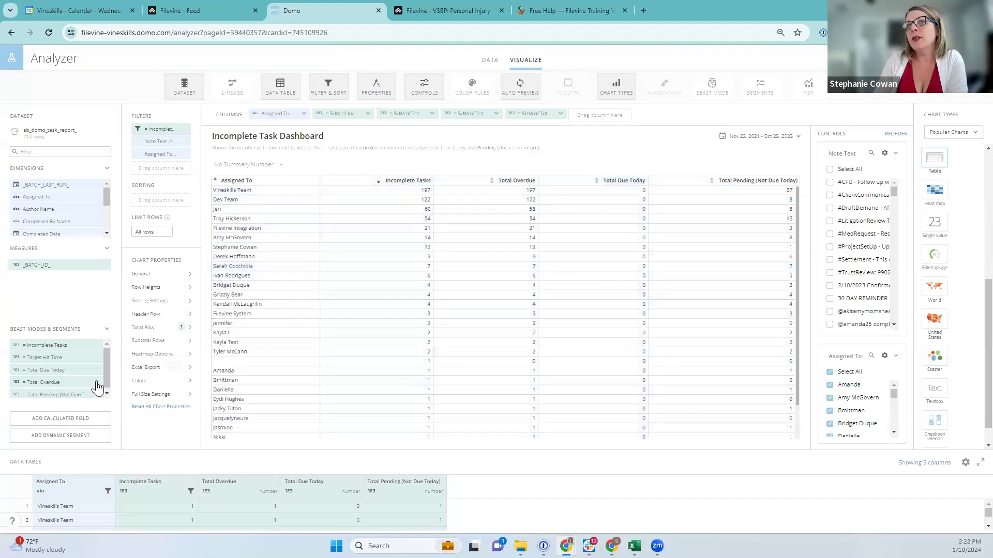
pyautogui.moveTo(41, 381)
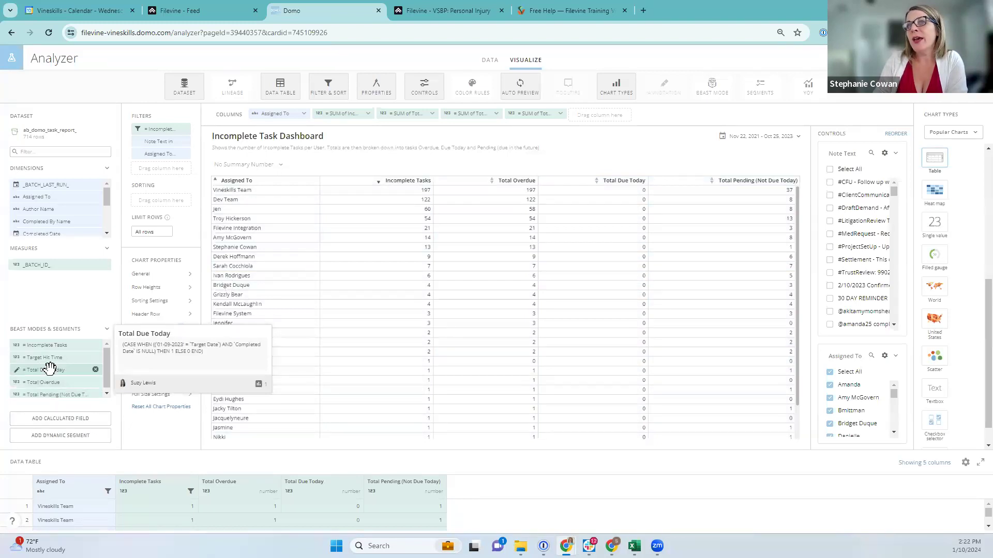
# Open the Total Due Today Beast Mode and delete its hard-coded '01-09-2023' date
pyautogui.click(49, 368)
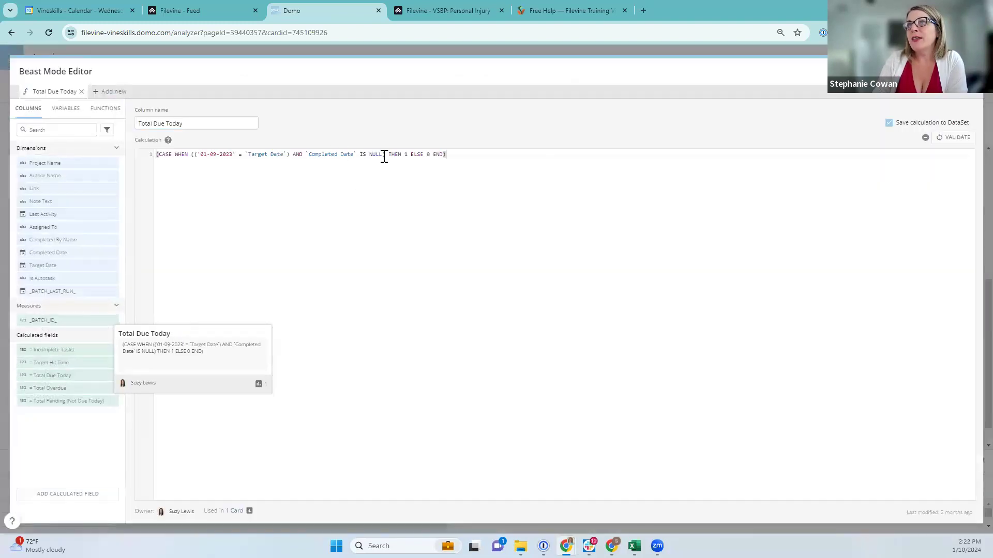
pyautogui.doubleClick(376, 155)
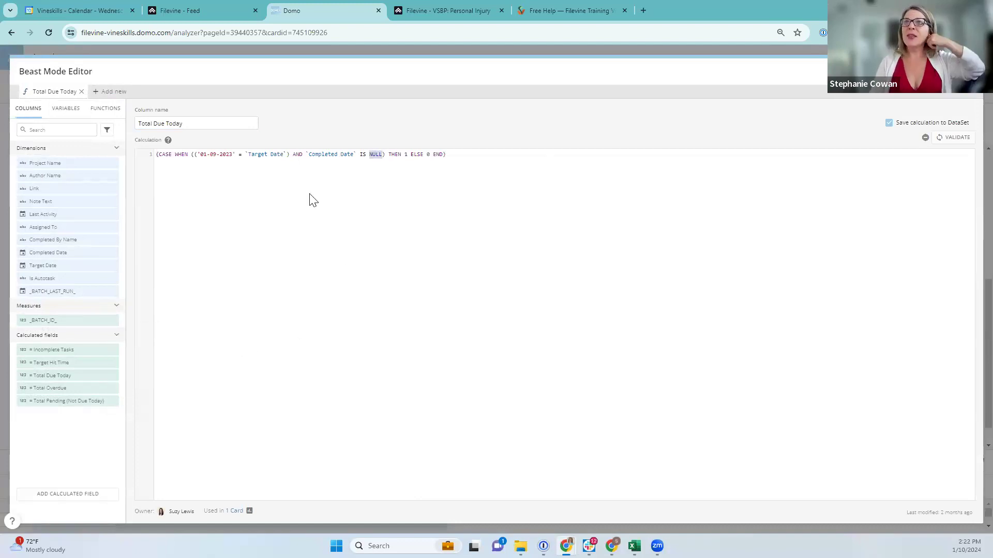
pyautogui.moveTo(306, 155); pyautogui.dragTo(388, 155)
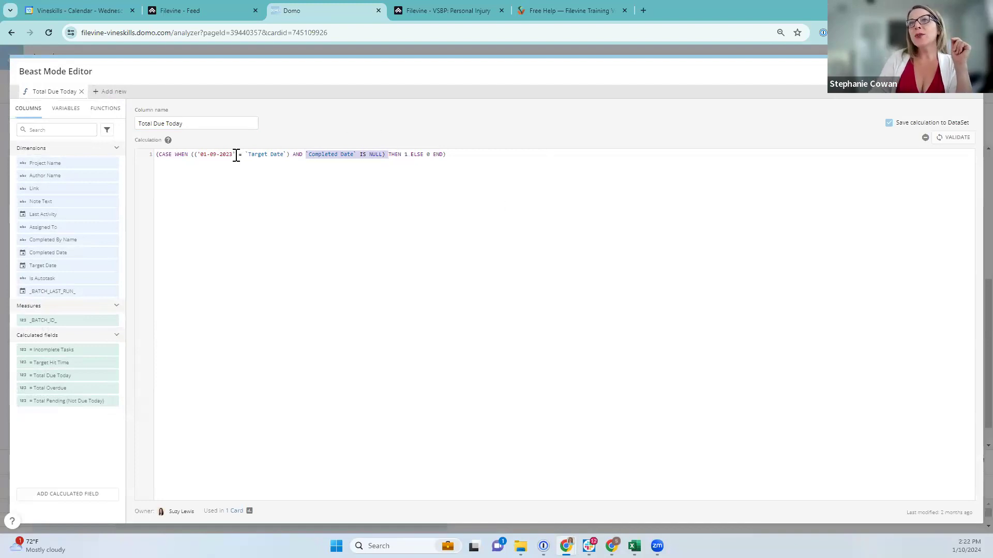
pyautogui.moveTo(233, 155); pyautogui.dragTo(196, 155)
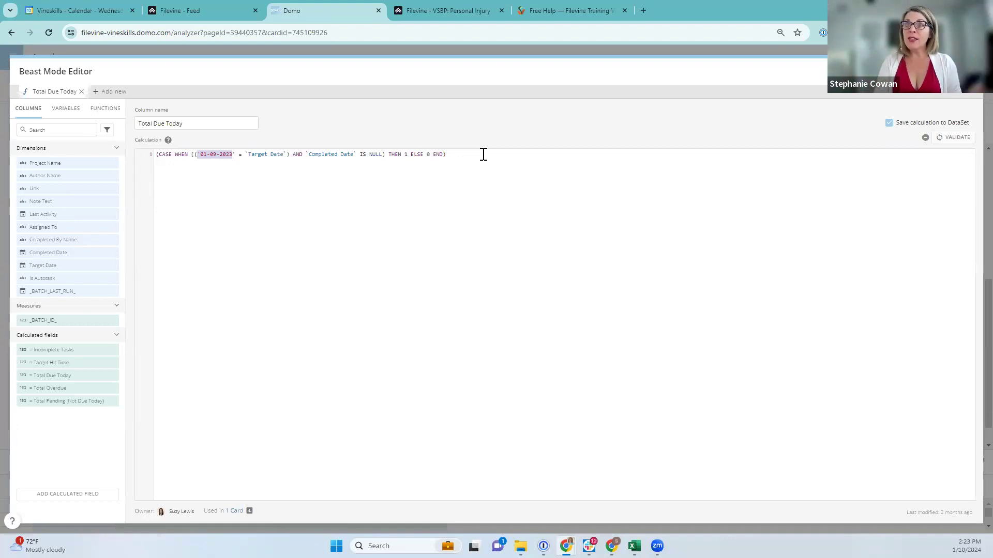
pyautogui.press('BackSpace')
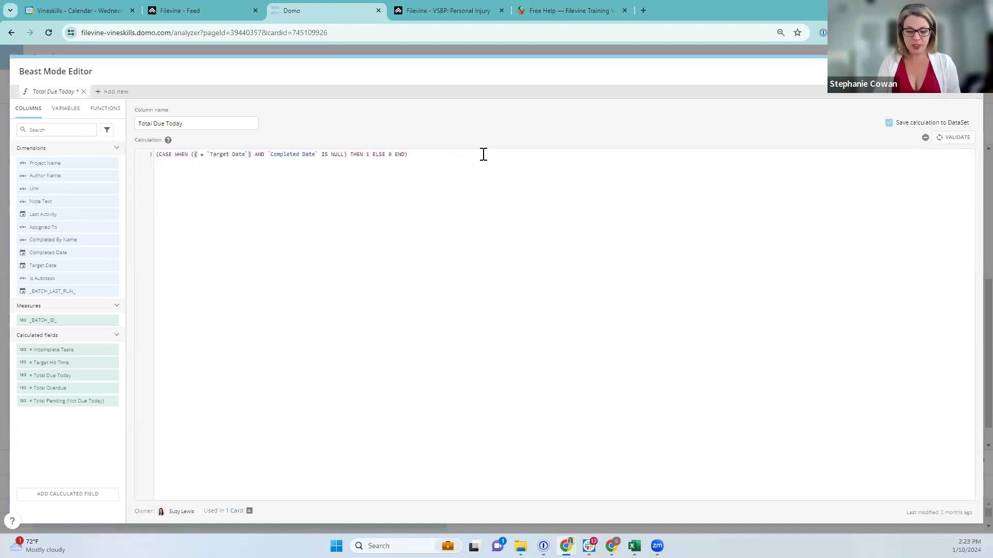
# Insert CURRENT_DATE() in place of the date, then validate and save the Total Due Today formula
pyautogui.write('curre')
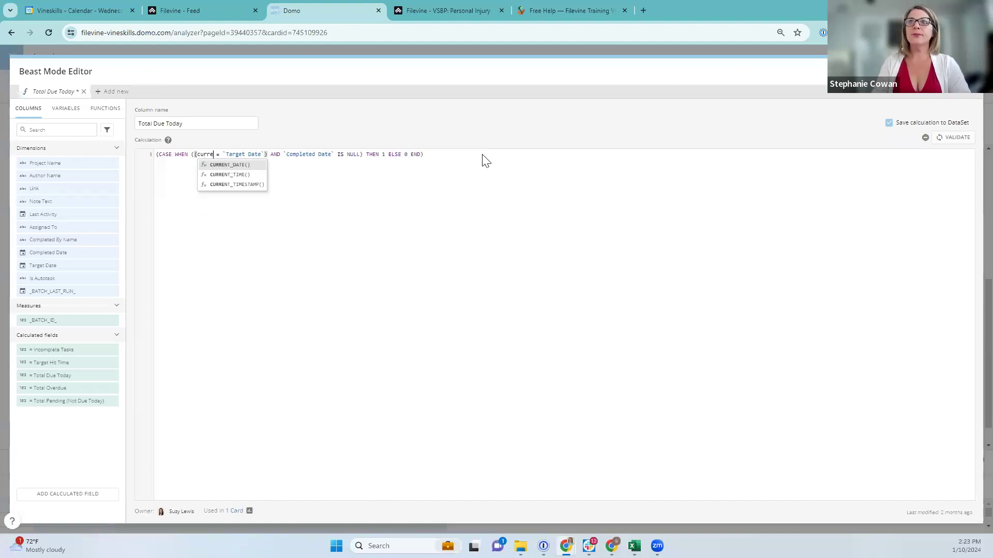
pyautogui.click(224, 166)
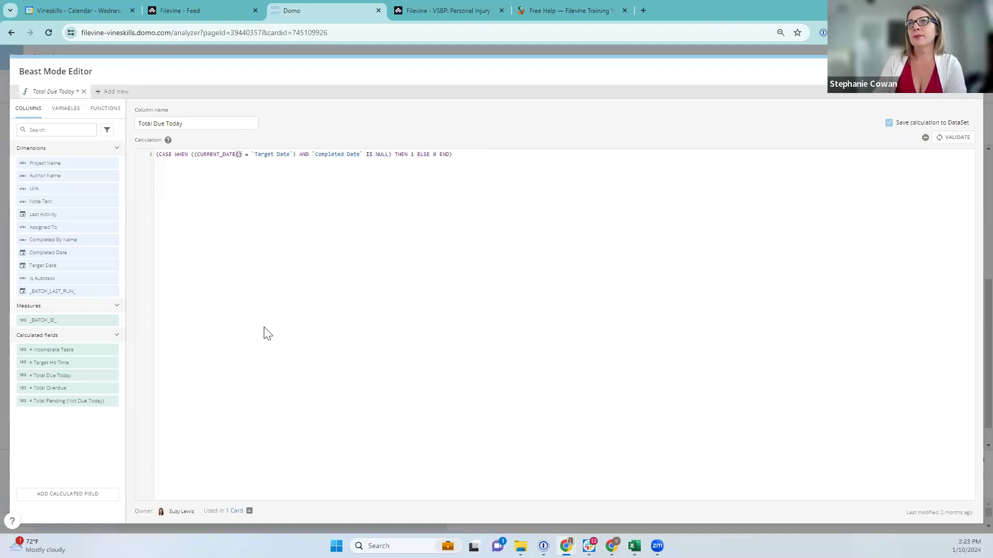
pyautogui.moveTo(157, 154); pyautogui.dragTo(291, 155)
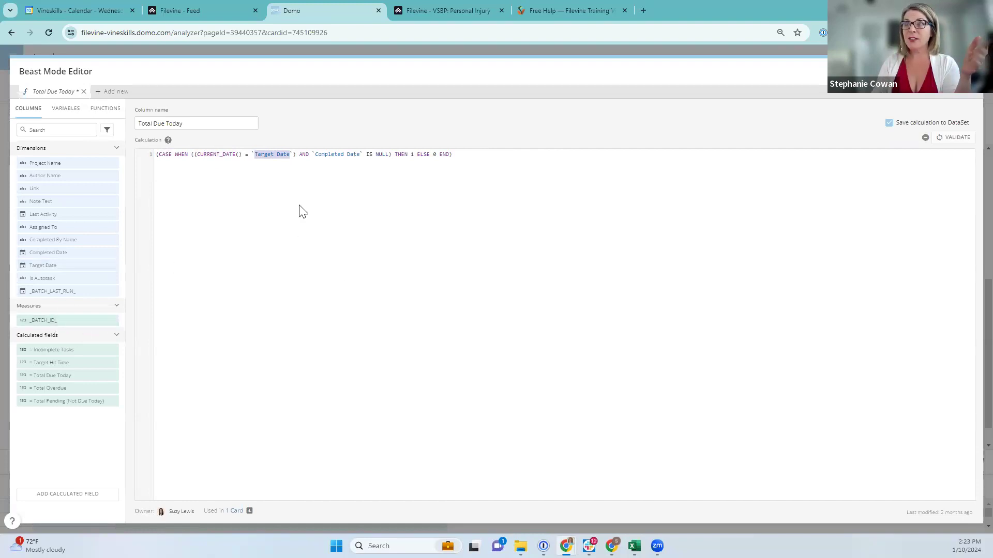
pyautogui.click(304, 154)
pyautogui.moveTo(315, 154); pyautogui.dragTo(360, 155)
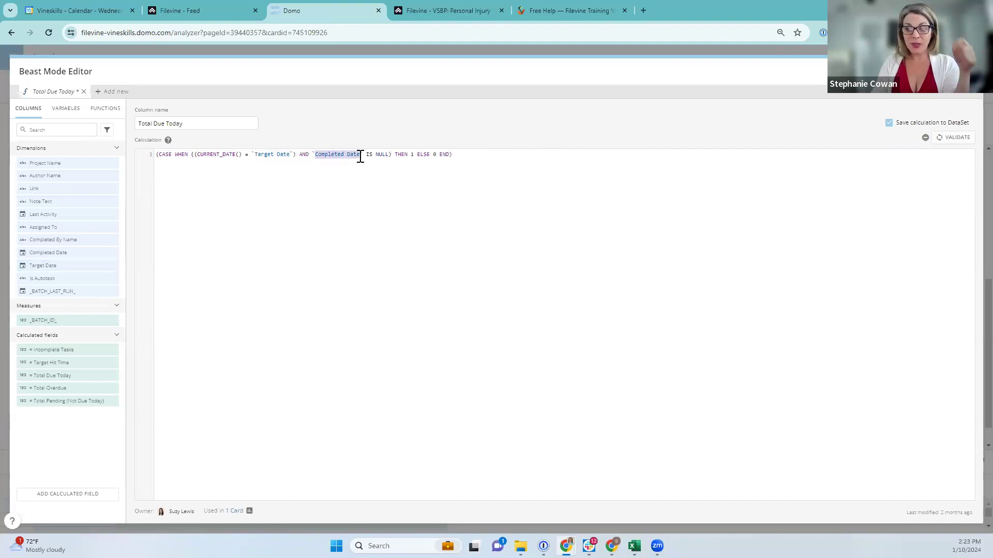
pyautogui.moveTo(370, 154); pyautogui.dragTo(438, 153)
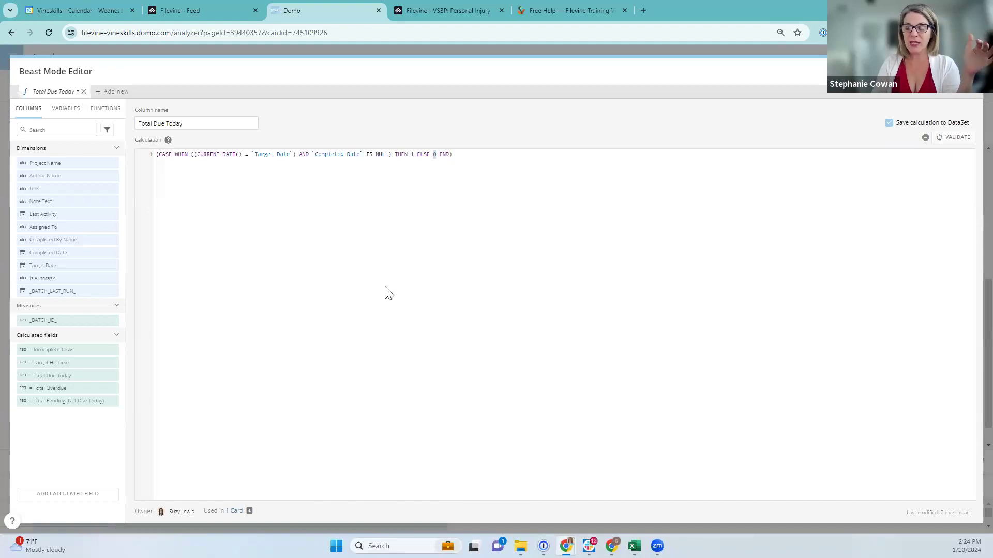
pyautogui.moveTo(197, 155); pyautogui.dragTo(244, 155)
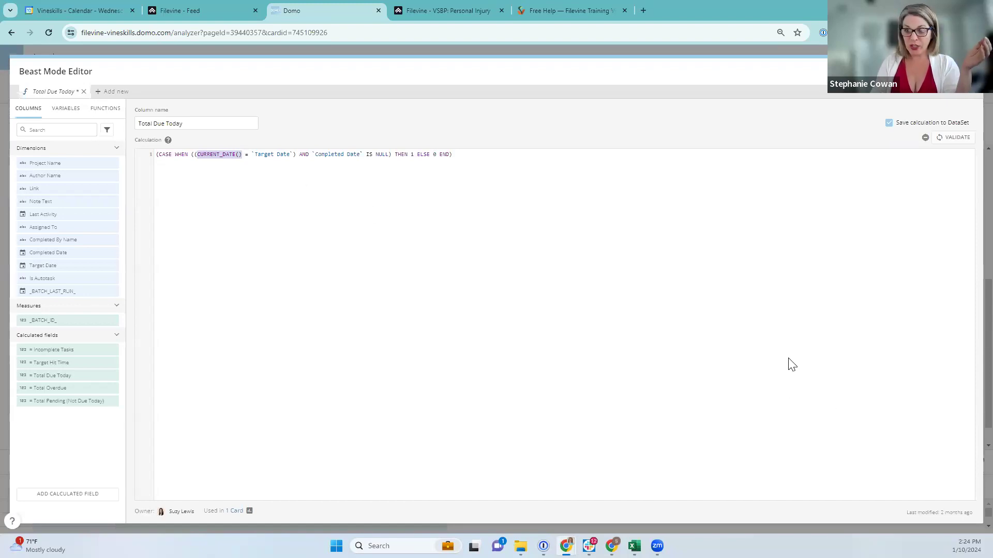
pyautogui.click(956, 138)
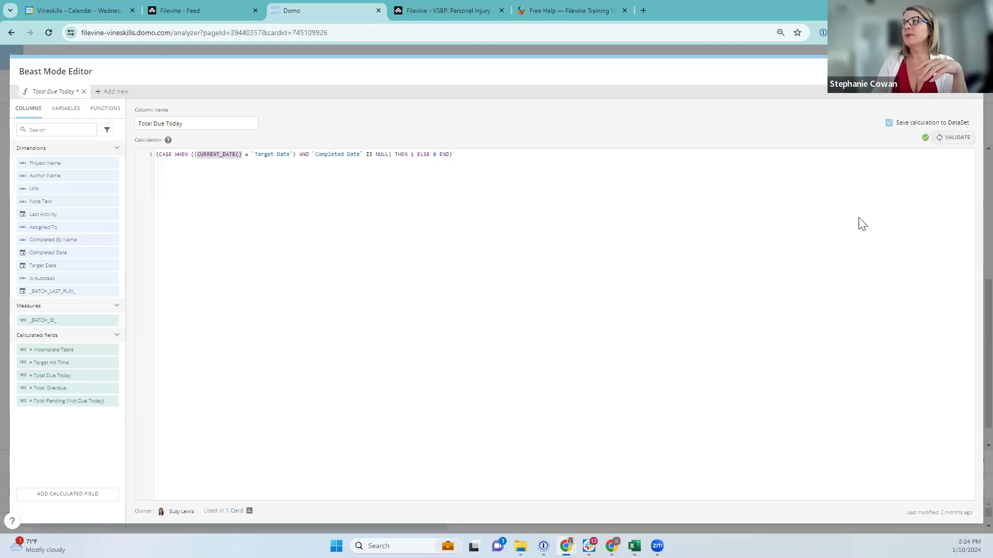
pyautogui.click(914, 72)
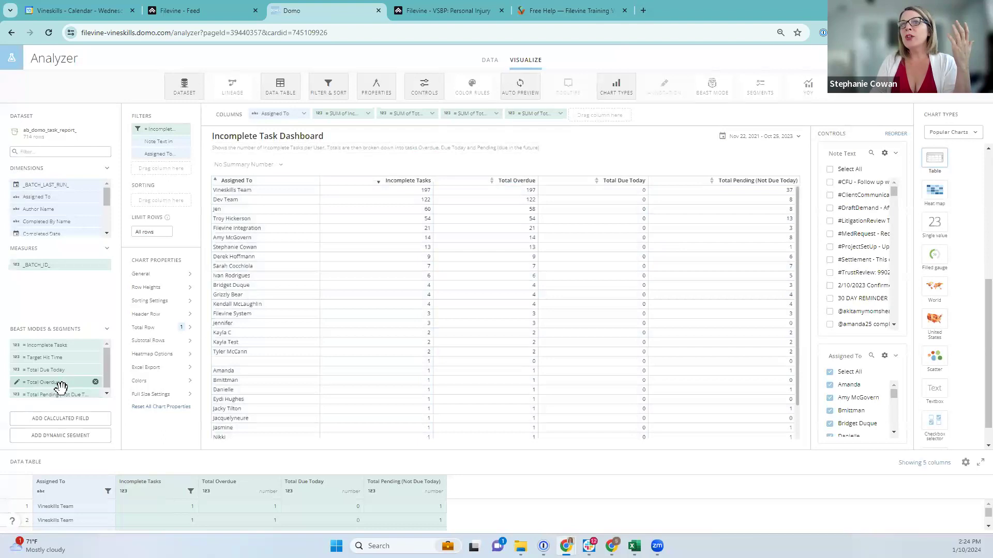
pyautogui.scroll(-1, 61, 387)
pyautogui.moveTo(44, 380)
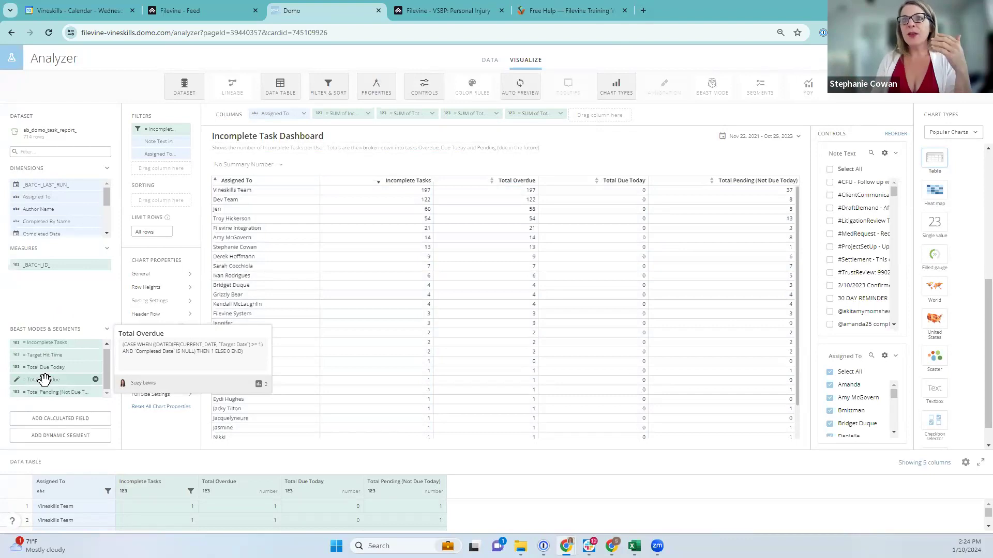
pyautogui.click(44, 380)
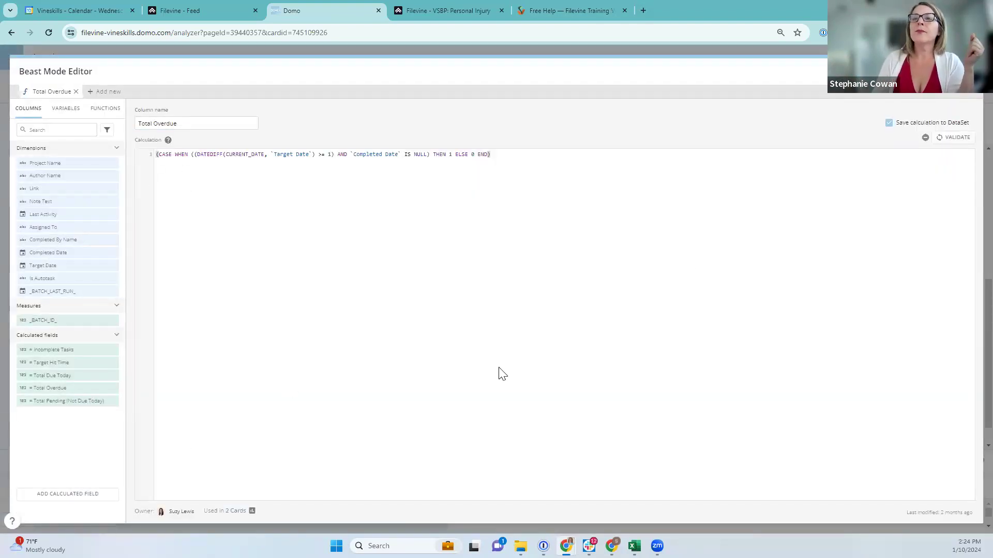
pyautogui.click(278, 154)
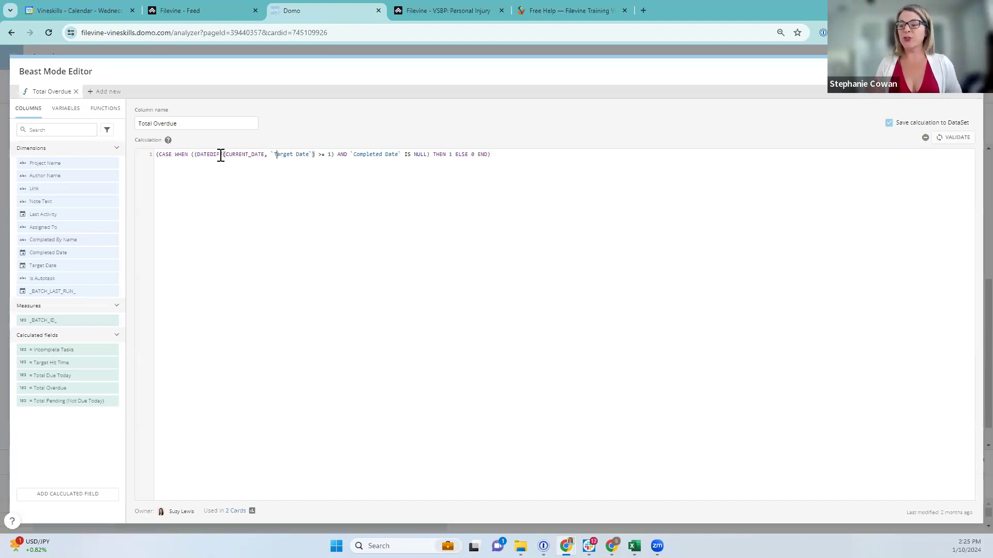
pyautogui.moveTo(193, 154); pyautogui.dragTo(227, 156)
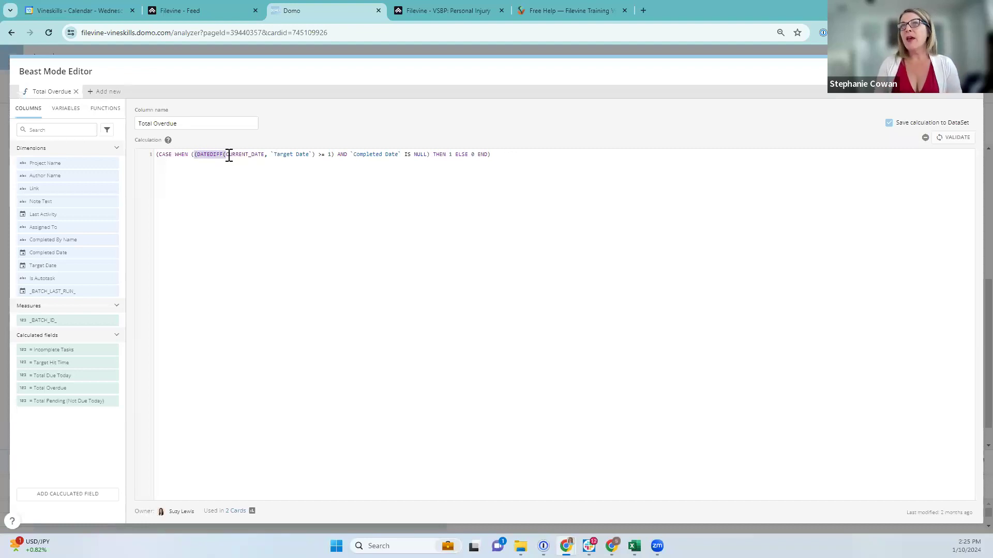
pyautogui.click(196, 154)
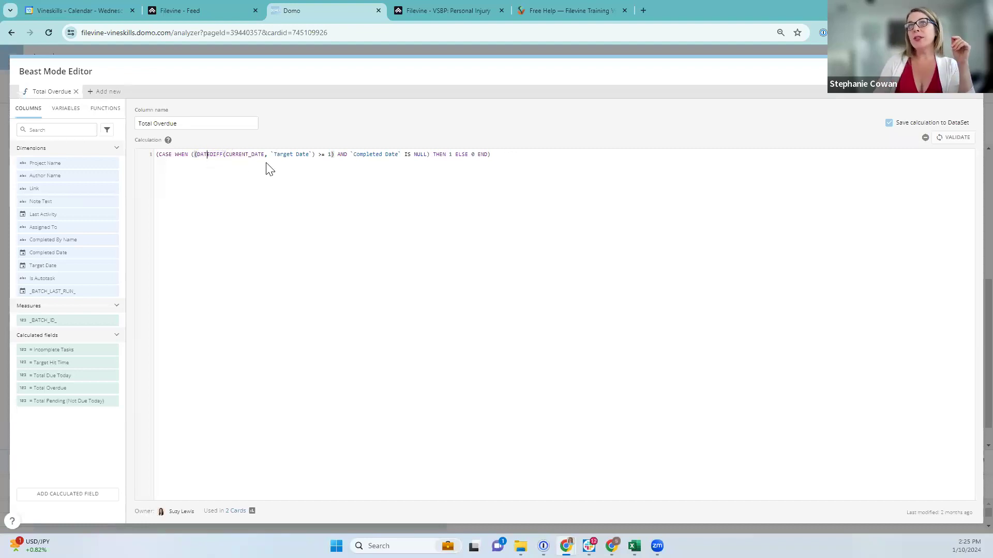
pyautogui.click(262, 154)
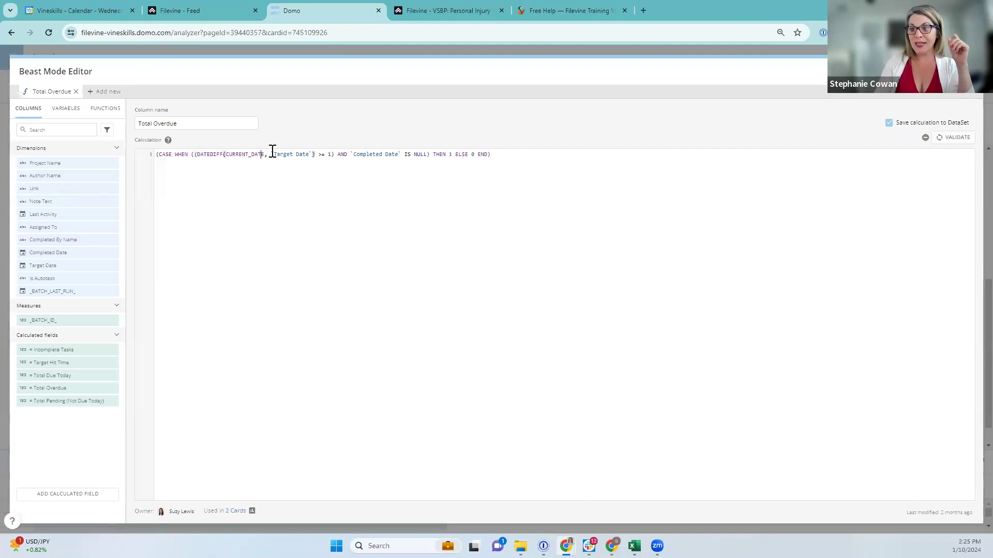
pyautogui.click(293, 154)
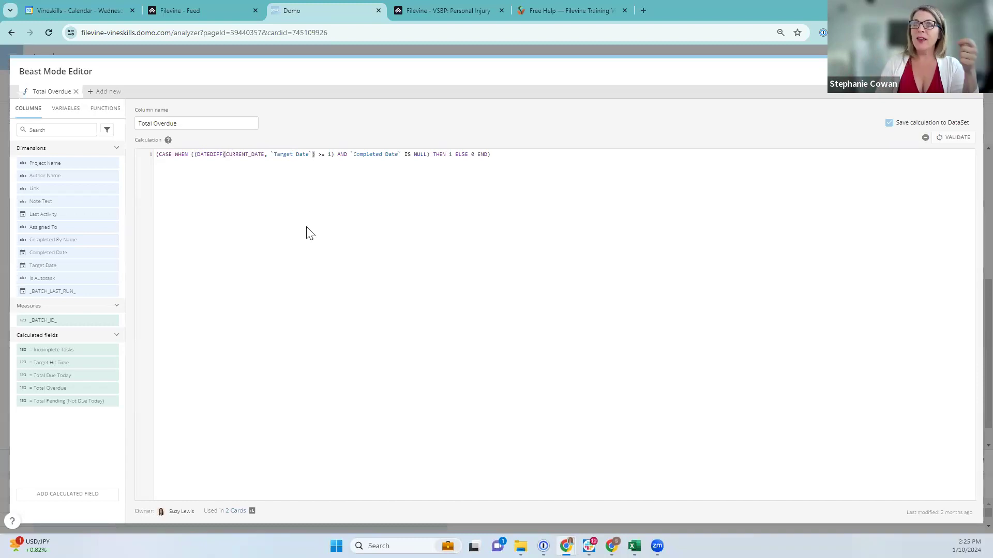
# Change the Total Overdue comparison to '> 0', then restore it to '>= 1'
pyautogui.doubleClick(320, 154)
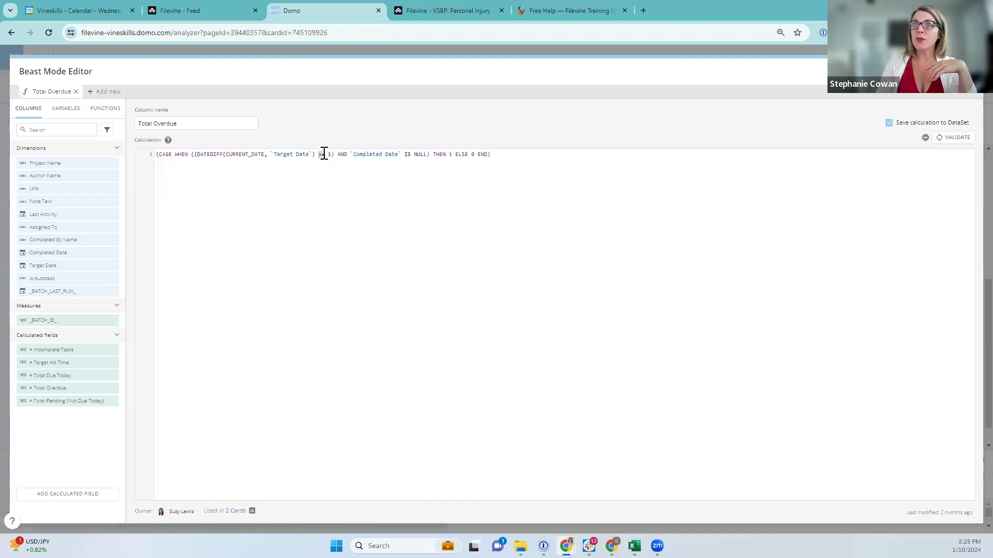
pyautogui.press('BackSpace')
pyautogui.click(327, 154)
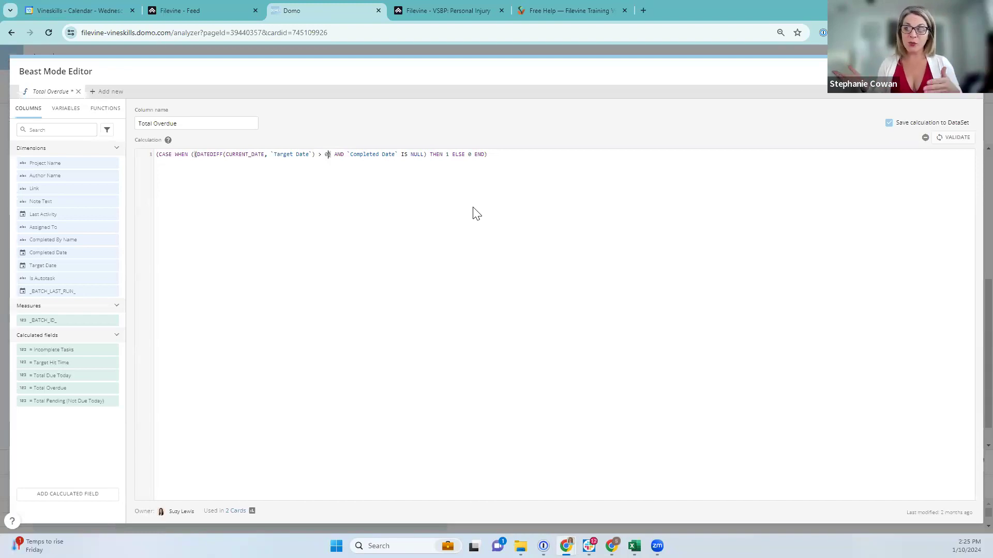
pyautogui.press('BackSpace')
pyautogui.write('1')
pyautogui.press('Left')
pyautogui.press('Left')
pyautogui.write('=')
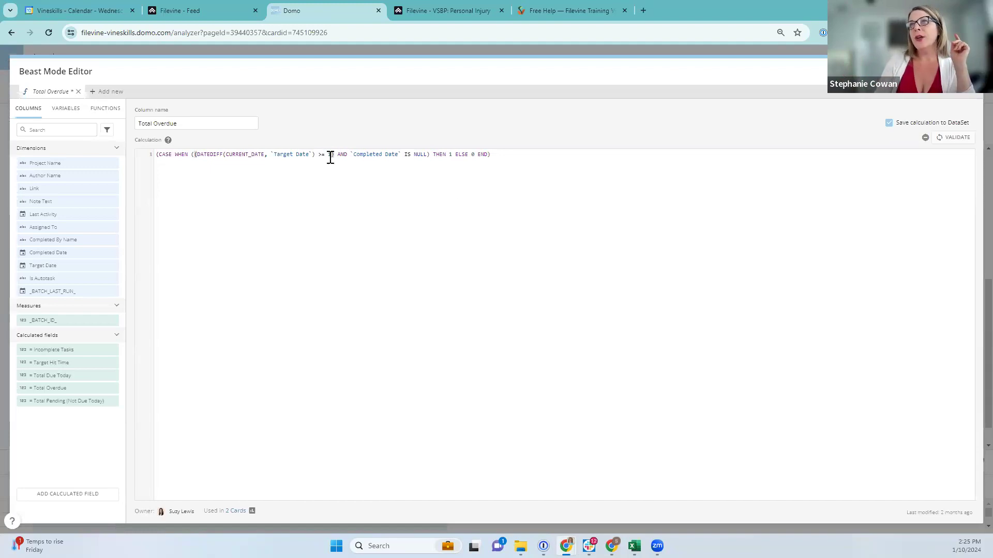
# Highlight the IS NULL condition and ELSE 0 result, then close the Beast Mode Editor
pyautogui.moveTo(361, 154); pyautogui.dragTo(423, 154)
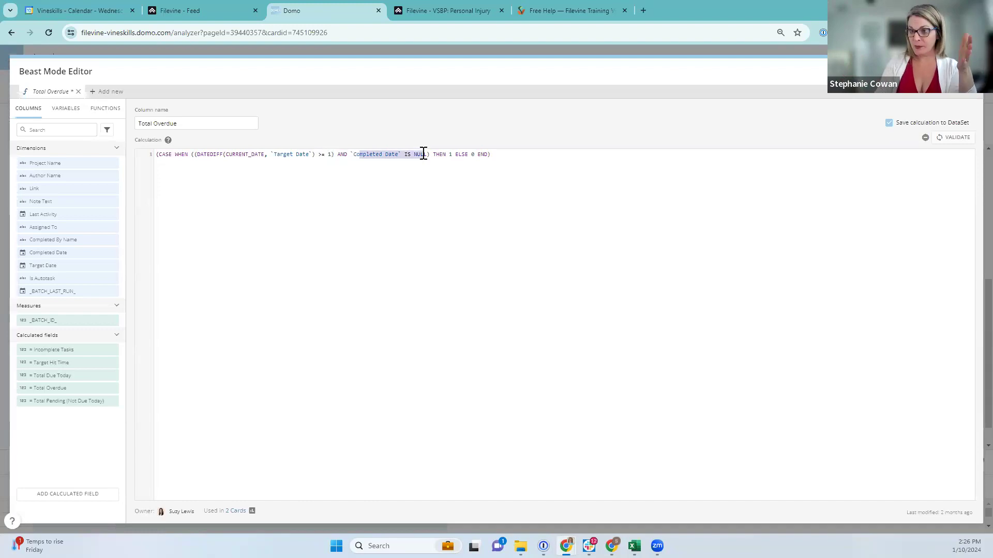
pyautogui.click(448, 154)
pyautogui.click(469, 154)
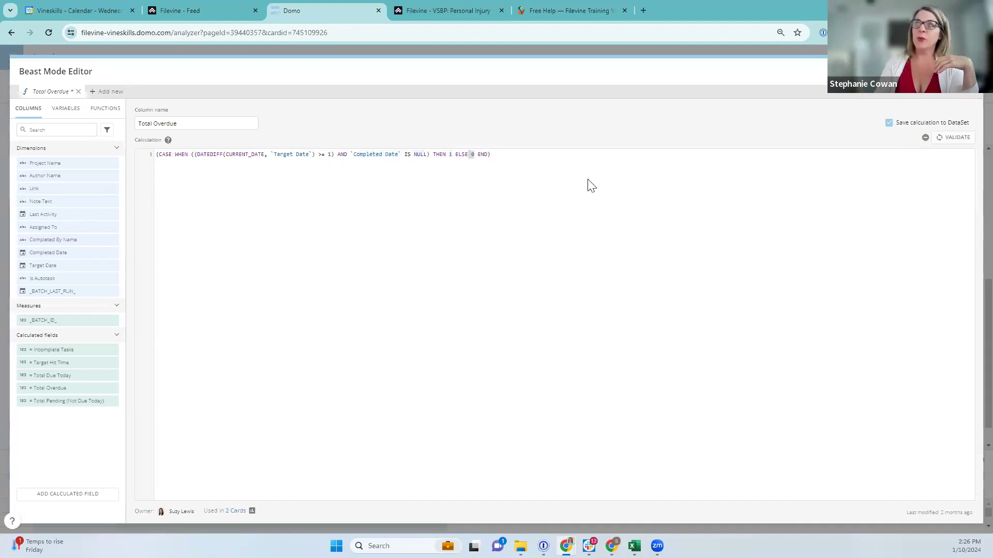
pyautogui.press('Escape')
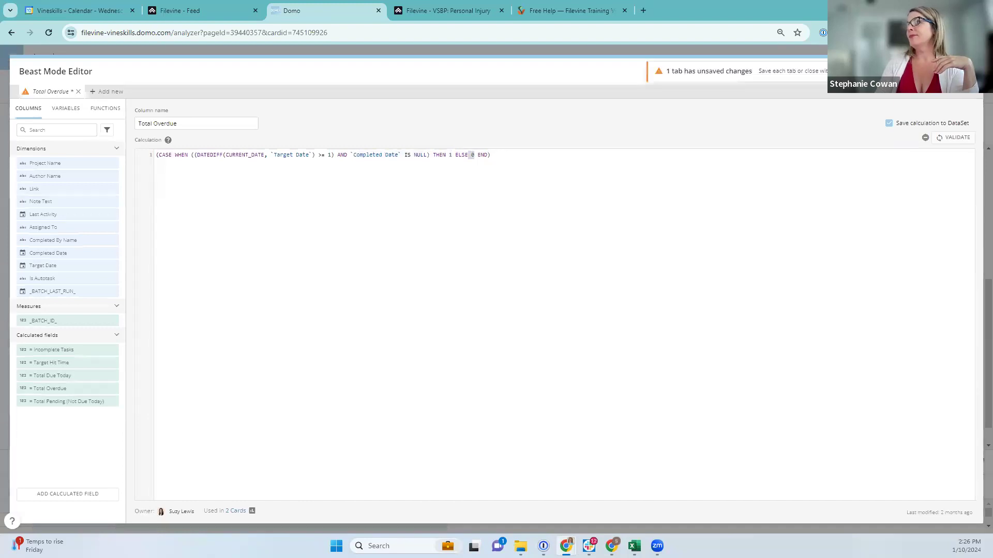
pyautogui.click(946, 71)
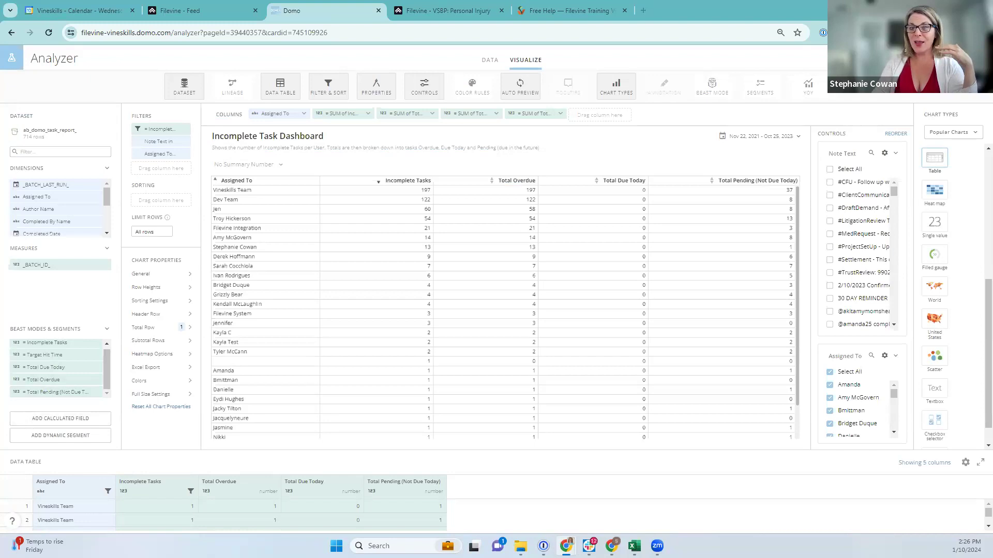
pyautogui.hotkey('alt', 'Tab')
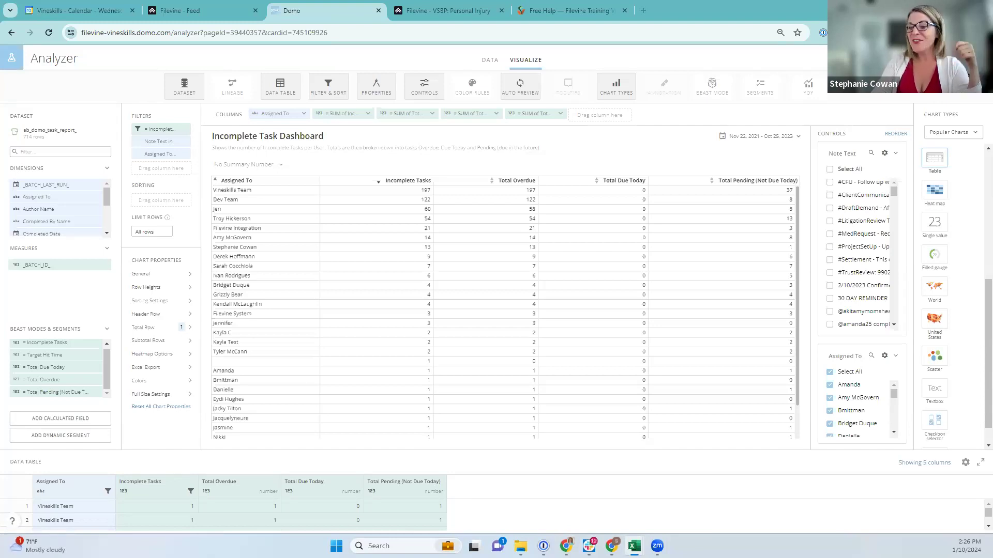
pyautogui.hotkey('alt', 'Tab')
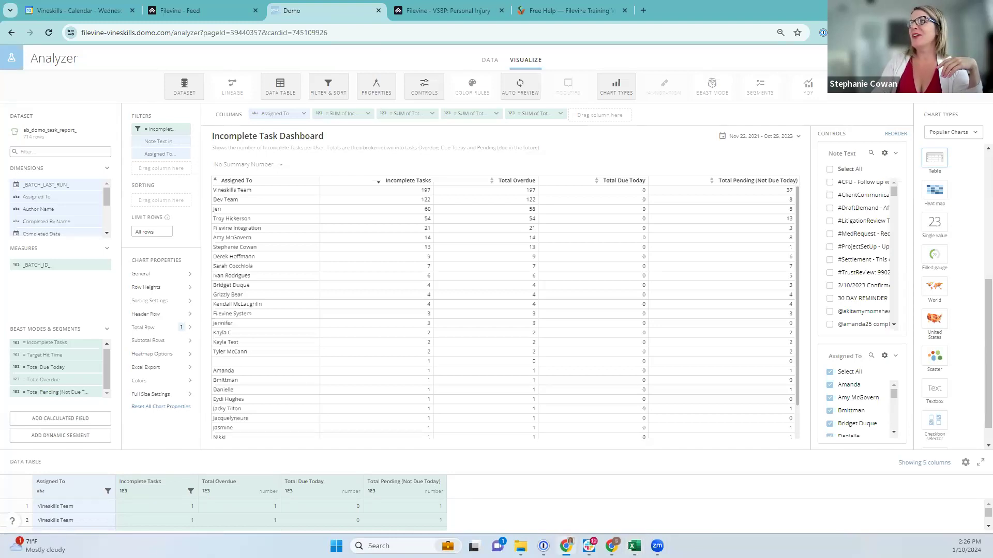
# Discard the Analyzer changes and return to the Incomplete Task Dashboard details page
pyautogui.click(546, 111)
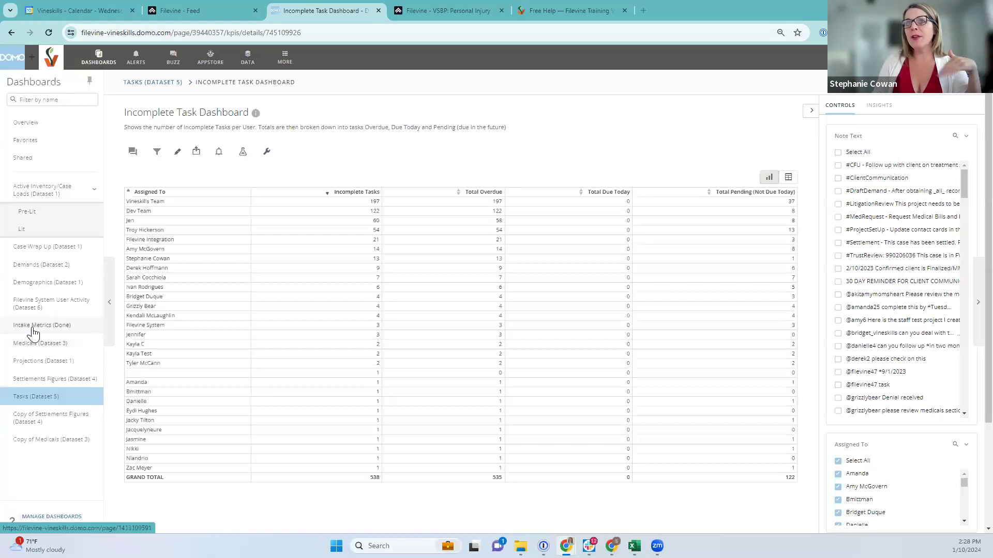
# Go through Intake Metrics (Done) to the Active Inventory/Case Loads dashboard
pyautogui.click(32, 327)
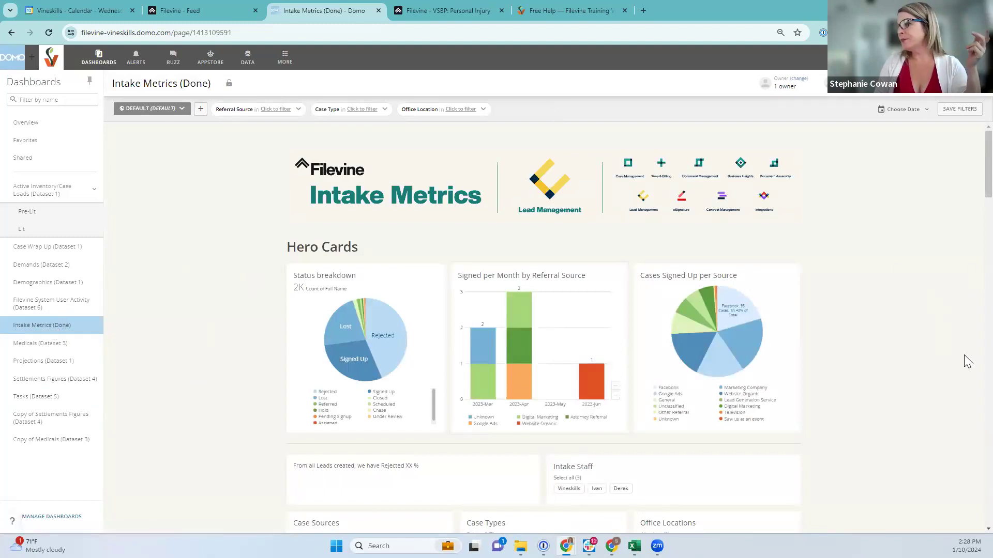
pyautogui.scroll(-7, 174, 361)
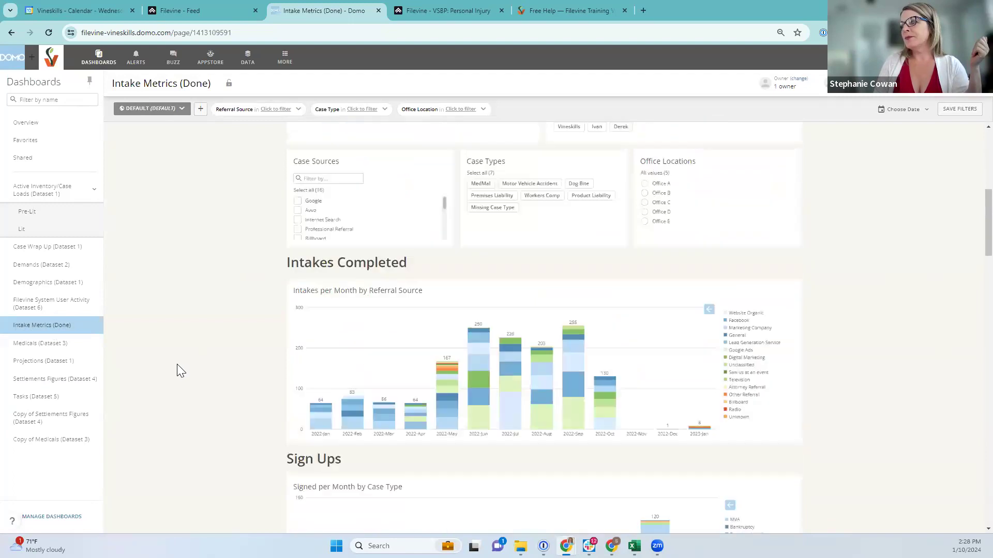
pyautogui.scroll(-1, 177, 364)
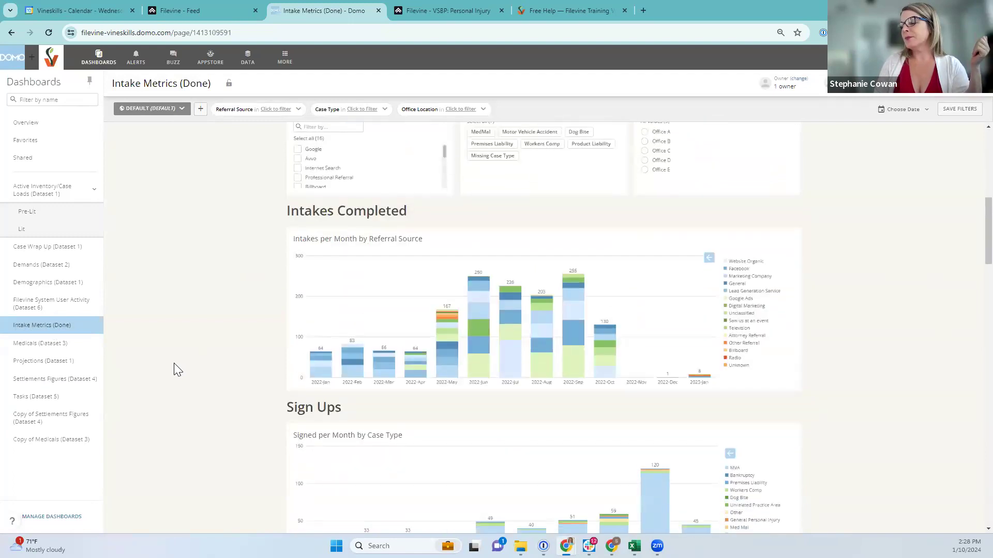
pyautogui.click(36, 191)
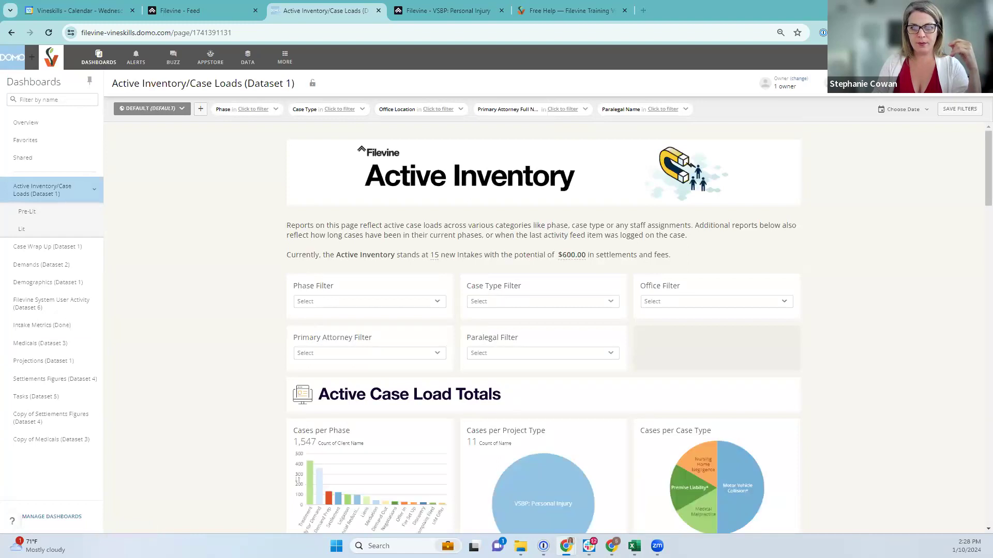
# Scroll to Staff Assignments and open the Cases per Attorney card's details
pyautogui.scroll(-3, 887, 384)
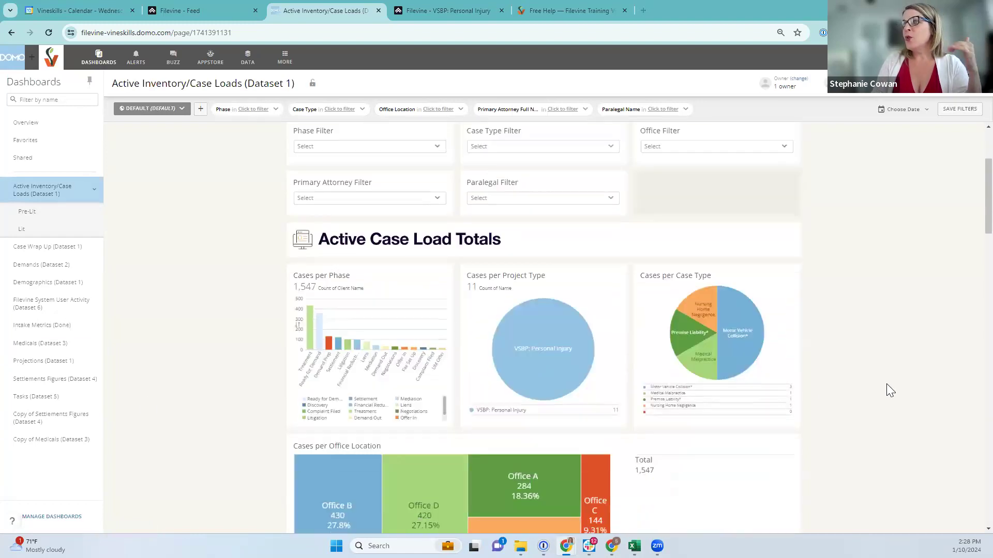
pyautogui.scroll(-5, 887, 384)
pyautogui.scroll(-2, 802, 488)
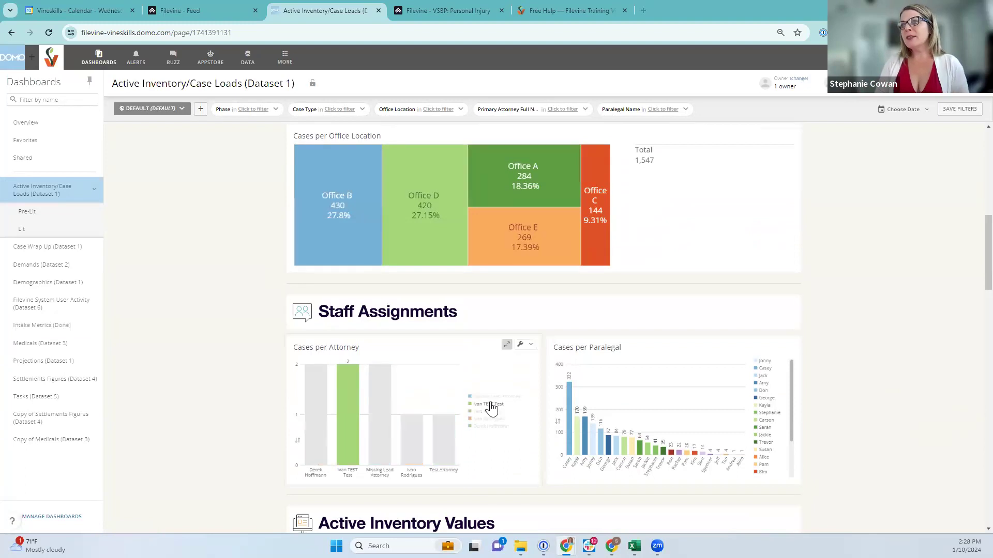
pyautogui.click(347, 374)
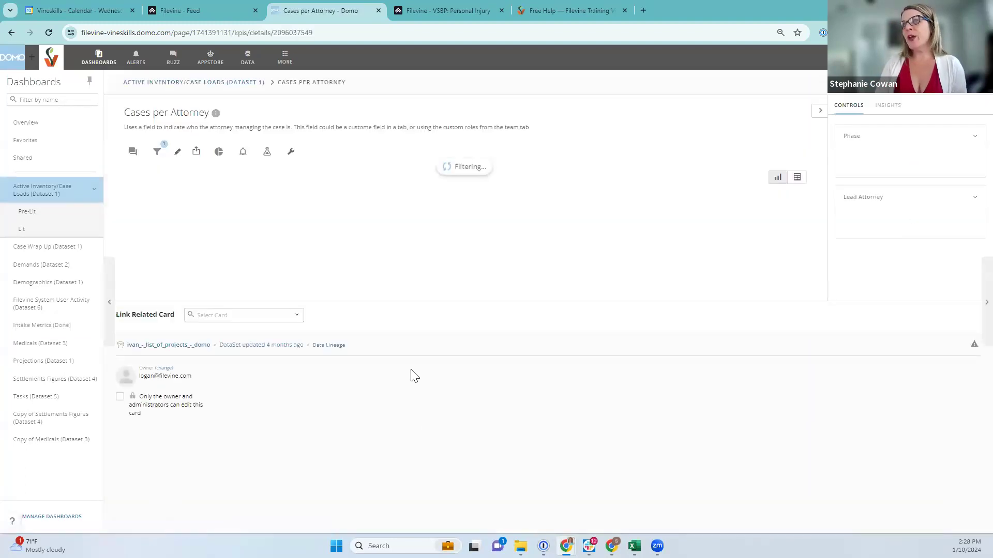
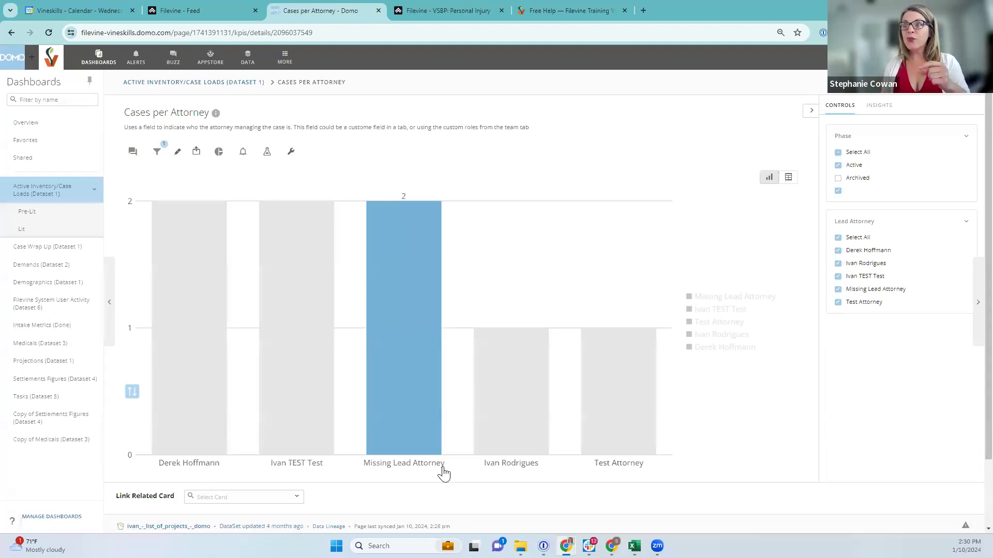
# Drill into the Missing Lead Attorney bar to list its 2 active, non-archived cases
pyautogui.moveTo(442, 377)
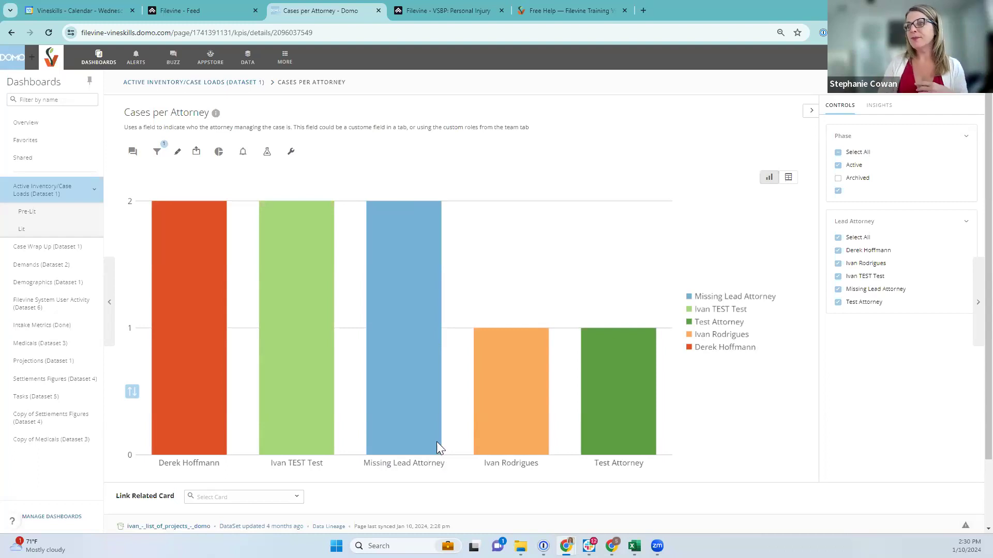
pyautogui.click(402, 291)
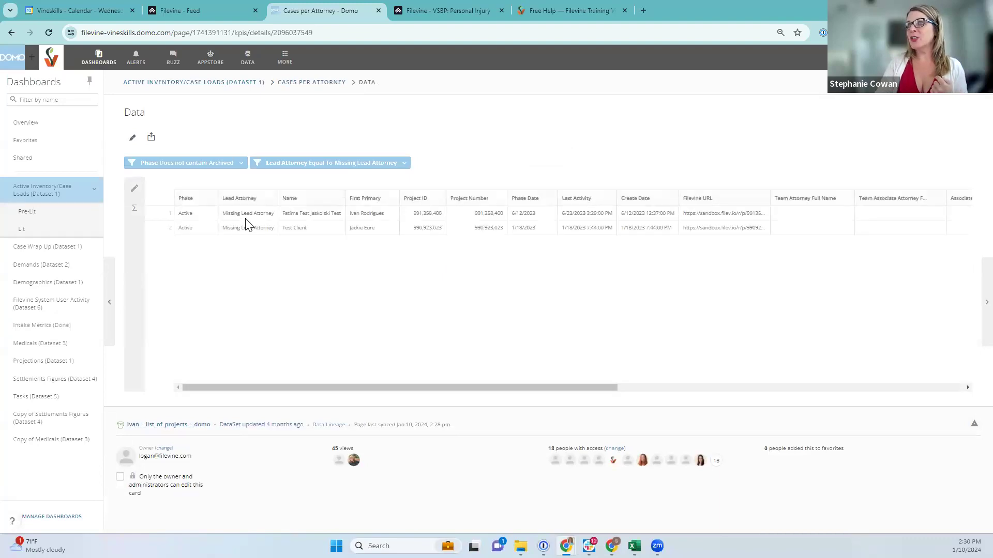
pyautogui.click(151, 138)
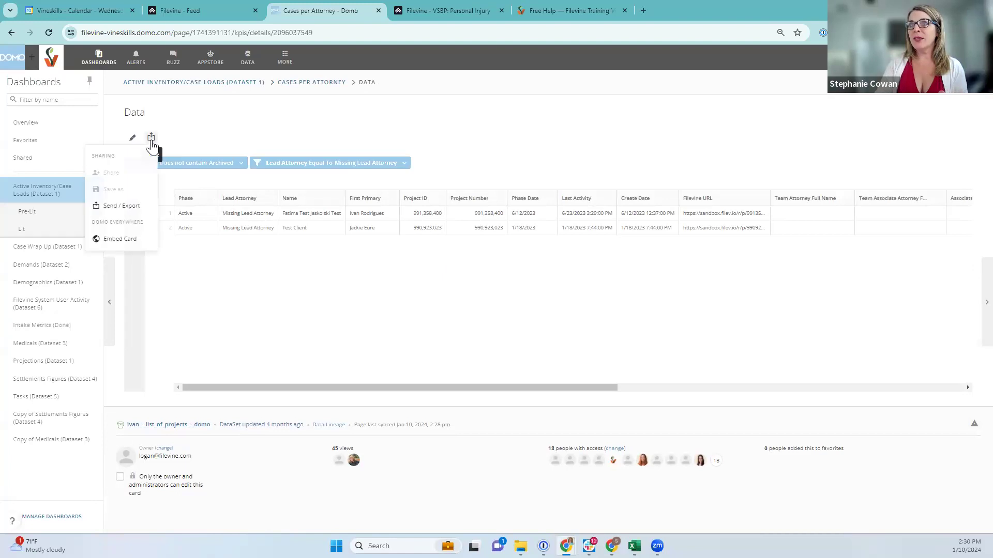
pyautogui.click(126, 206)
pyautogui.click(470, 306)
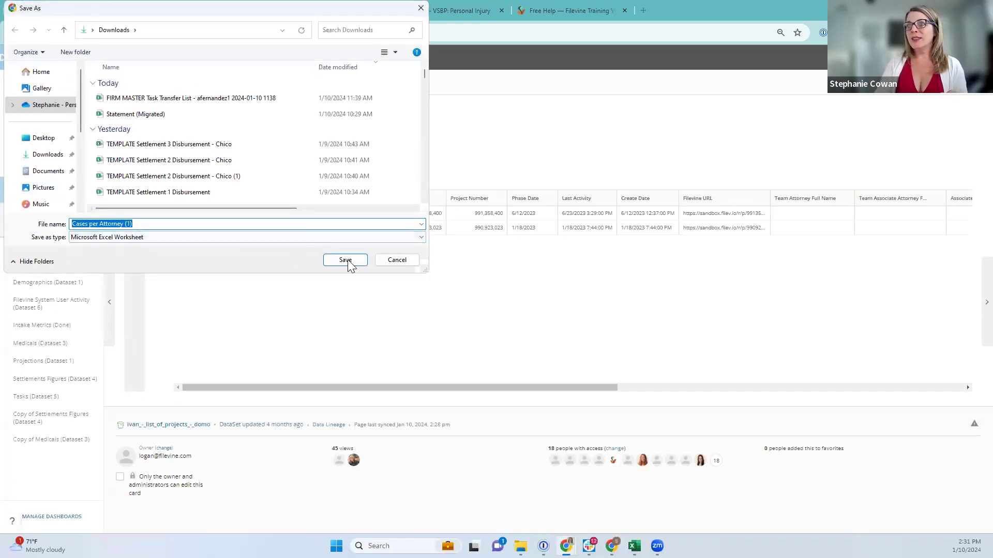
pyautogui.click(417, 264)
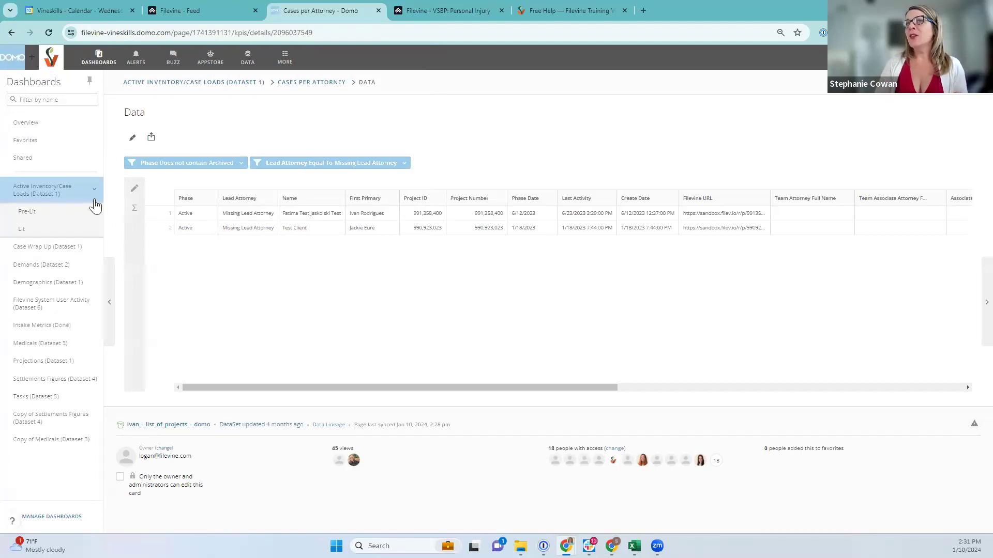
pyautogui.click(305, 84)
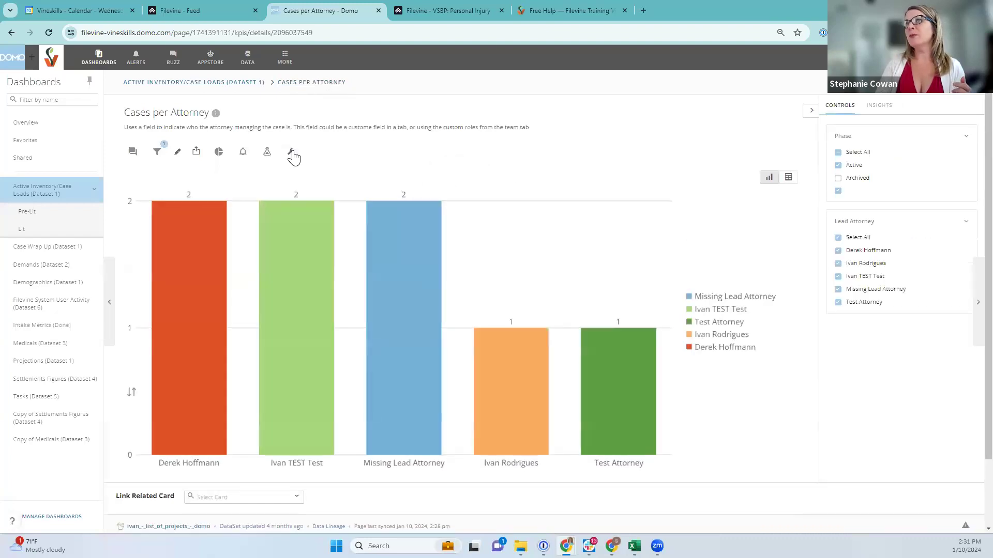
# Open the Cases per Attorney card in Analyzer and bring up its Lead Attorney Beast Mode formula
pyautogui.click(292, 152)
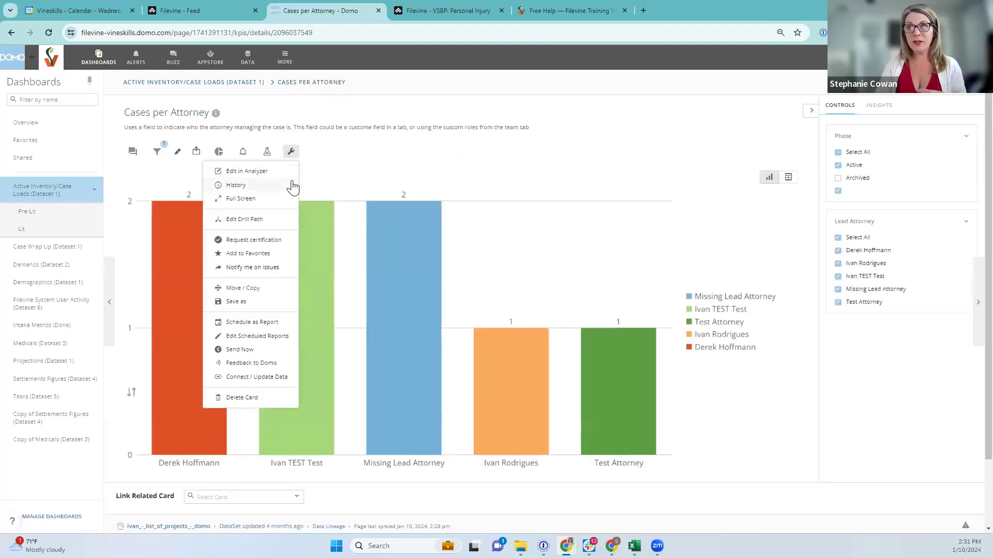
pyautogui.click(245, 172)
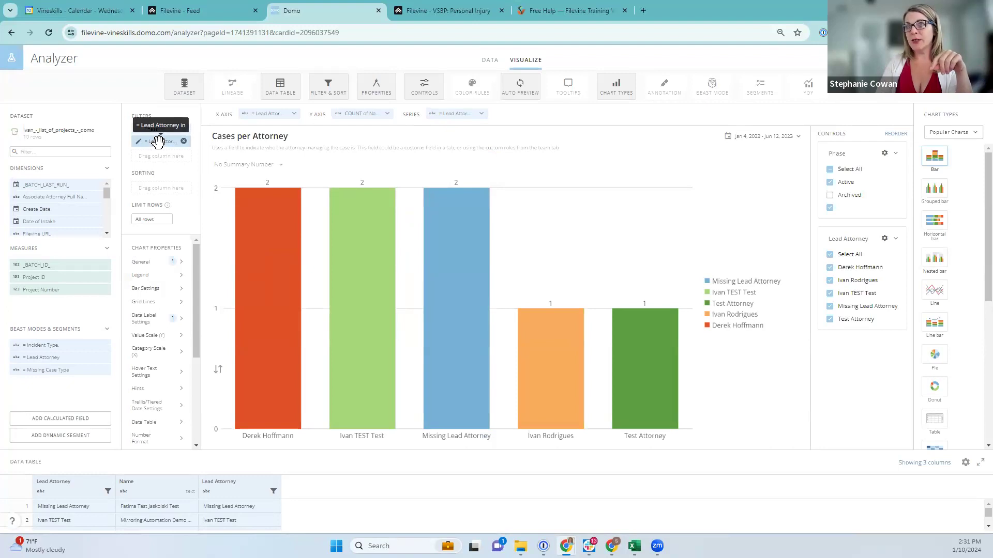
pyautogui.click(44, 357)
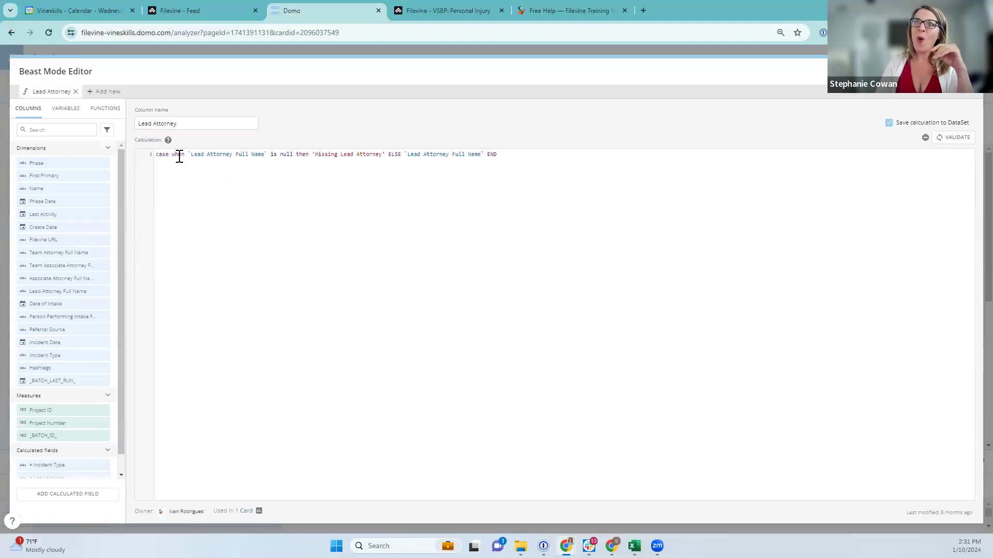
# Review the formula's Lead Attorney Full Name null check, 'Missing' label and ELSE fallback, then validate it
pyautogui.moveTo(205, 156); pyautogui.dragTo(270, 155)
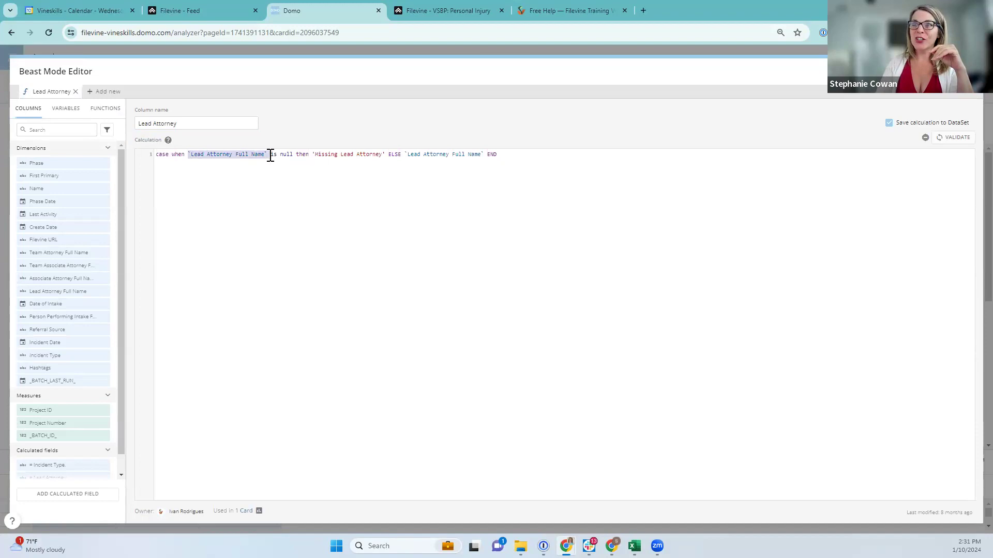
pyautogui.click(281, 155)
pyautogui.doubleClick(285, 154)
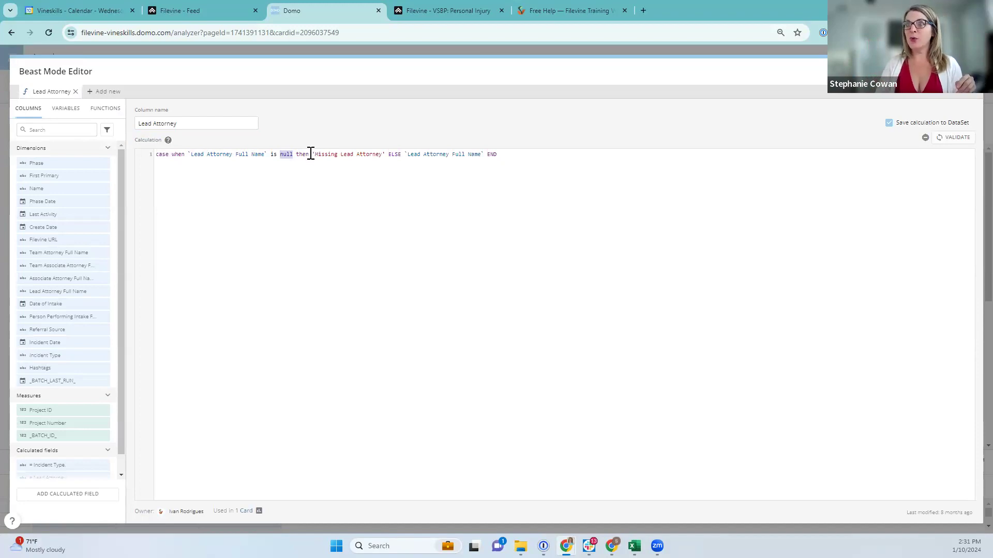
pyautogui.click(313, 154)
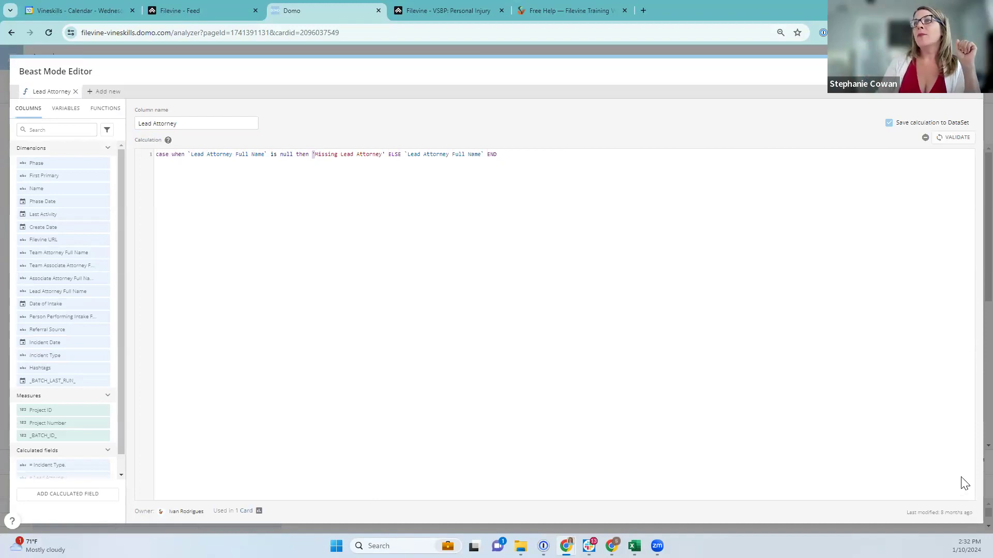
pyautogui.moveTo(314, 154); pyautogui.dragTo(338, 155)
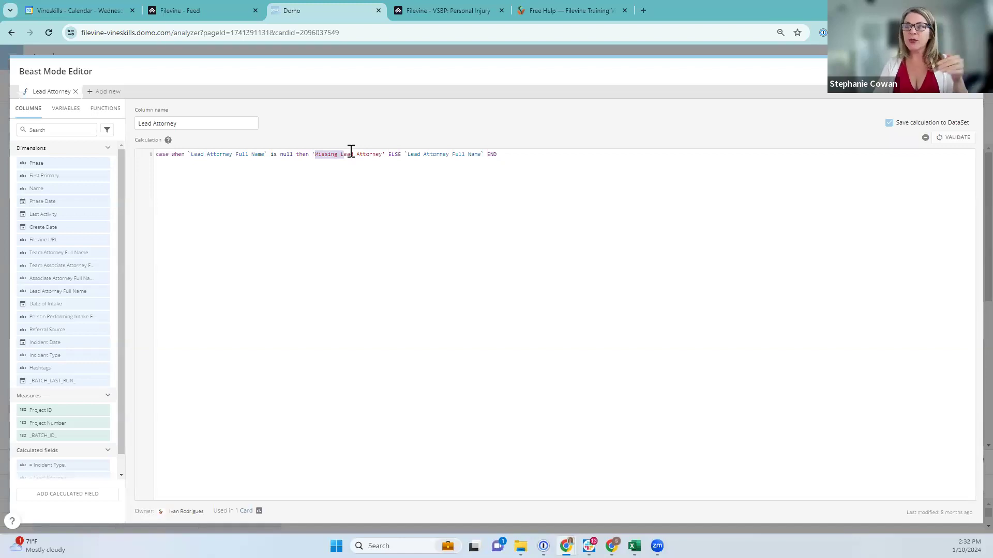
pyautogui.click(381, 155)
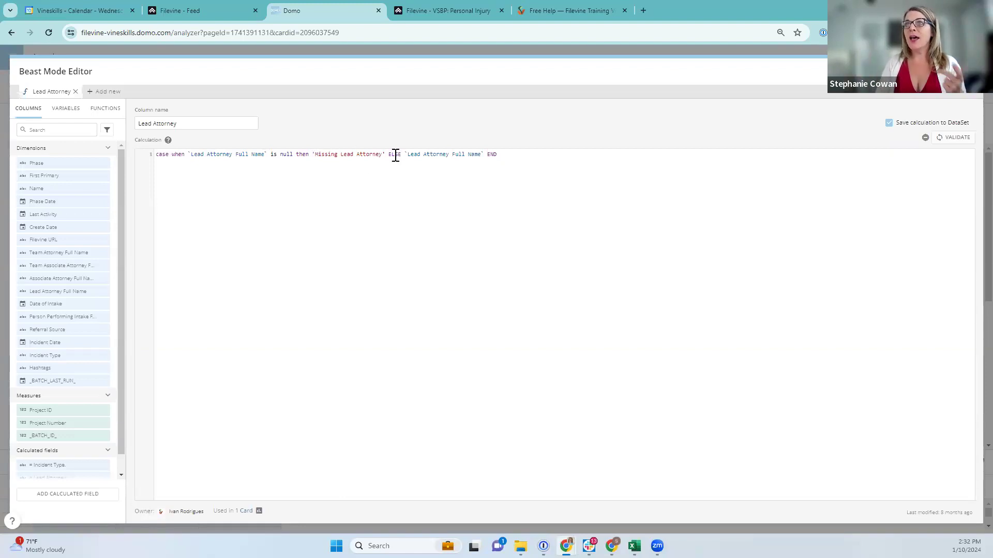
pyautogui.moveTo(402, 155); pyautogui.dragTo(482, 151)
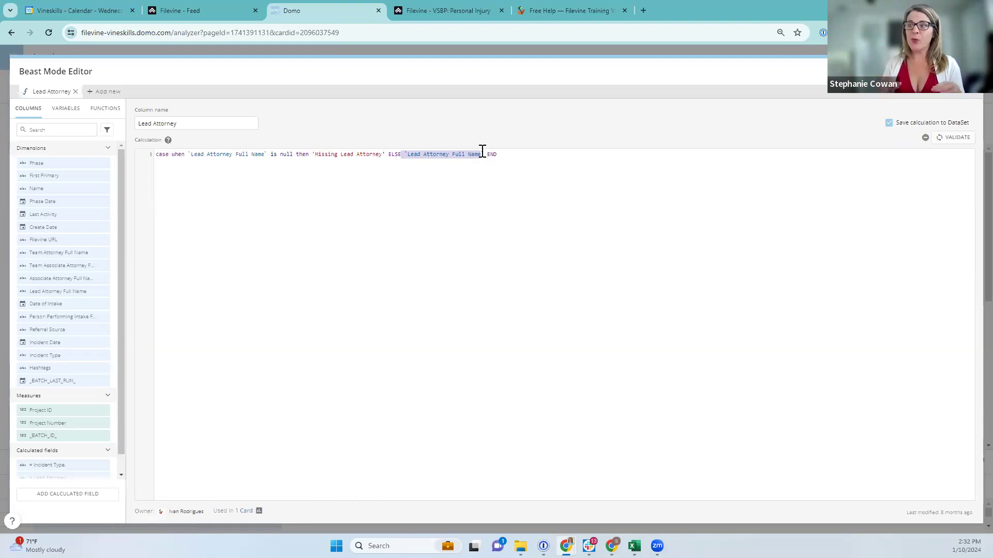
pyautogui.click(944, 140)
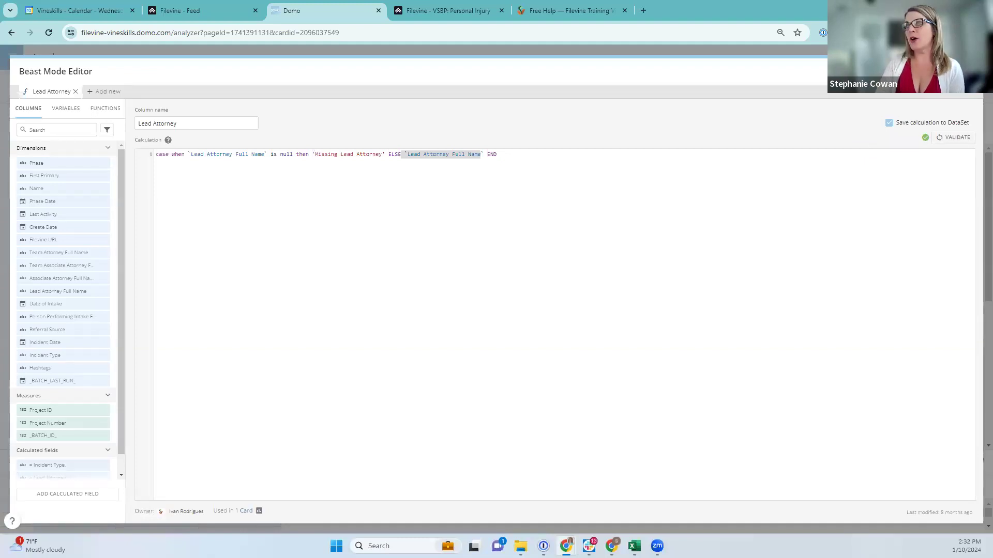
pyautogui.press('Escape')
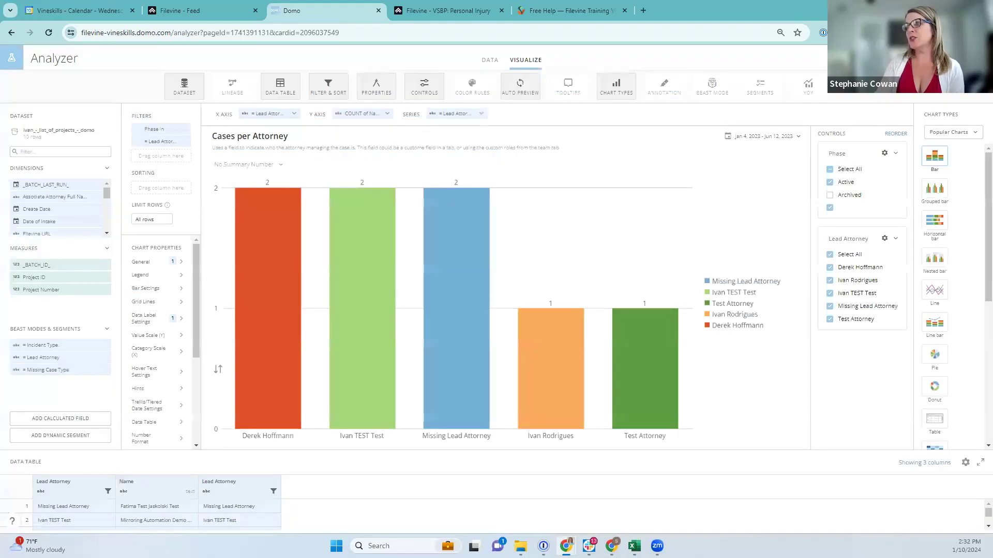
# Exit Analyzer back to the Cases per Attorney card showing 2 Missing Lead Attorney cases
pyautogui.click(919, 58)
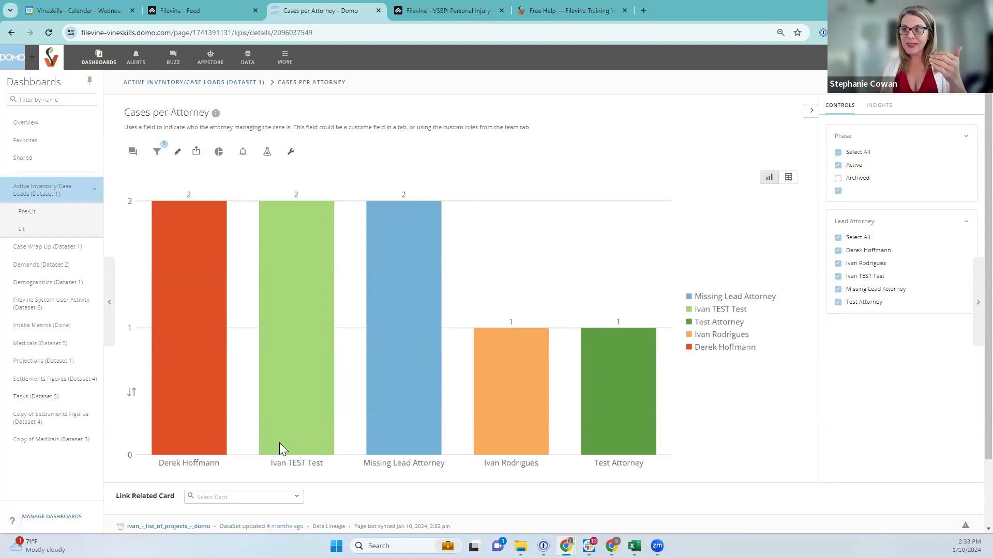
pyautogui.moveTo(381, 374)
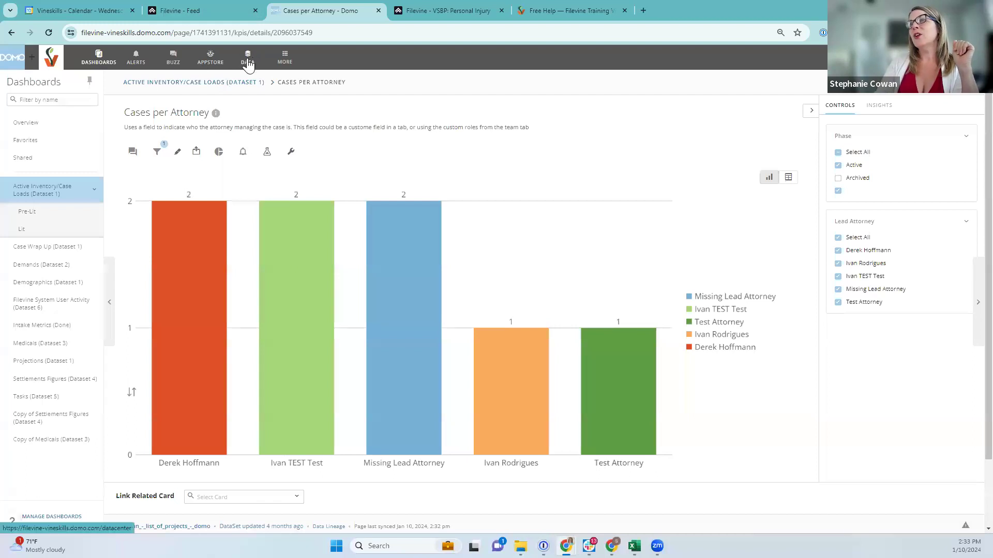
# Browse the DataSets list, then return to the Active Inventory/Case Loads (Dataset 1) dashboard
pyautogui.click(247, 61)
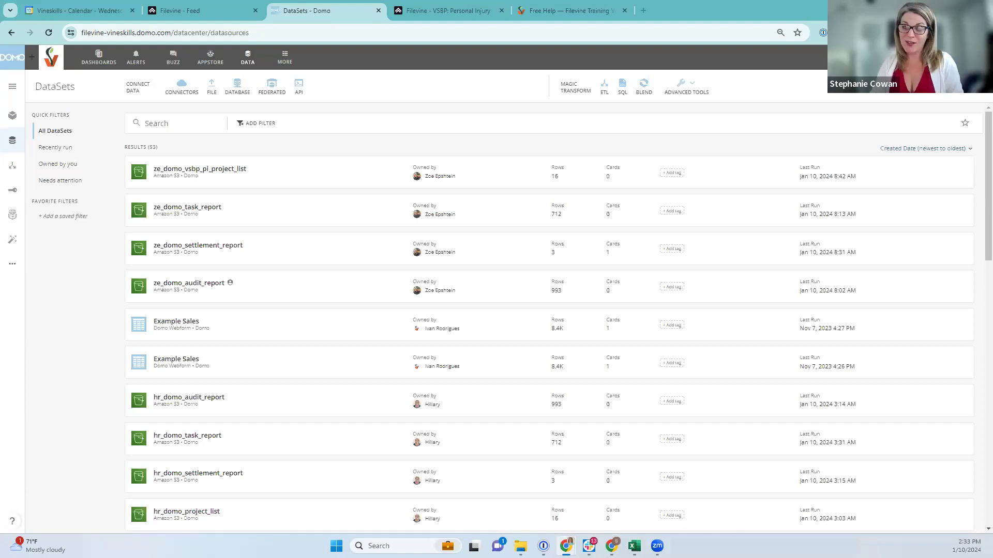
pyautogui.click(98, 66)
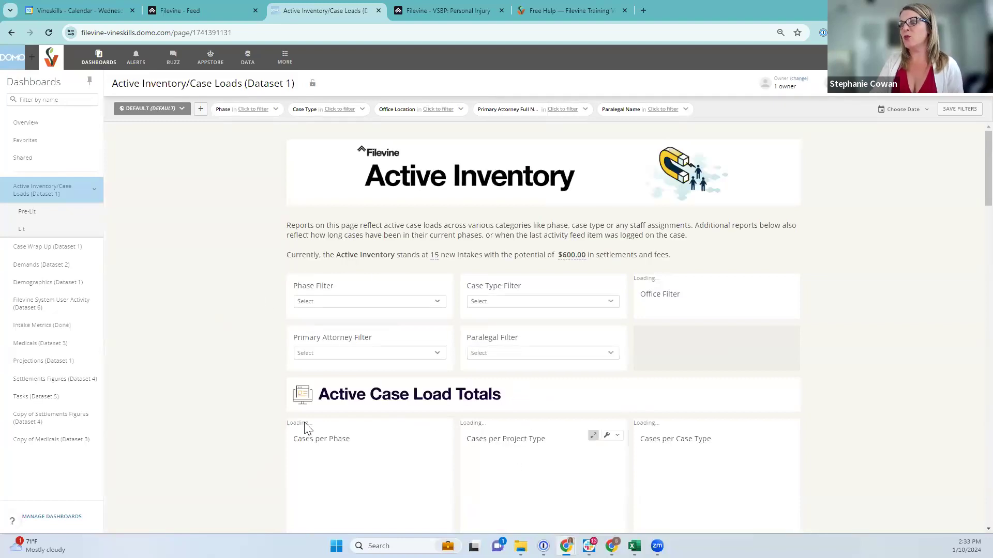
pyautogui.scroll(-7, 259, 394)
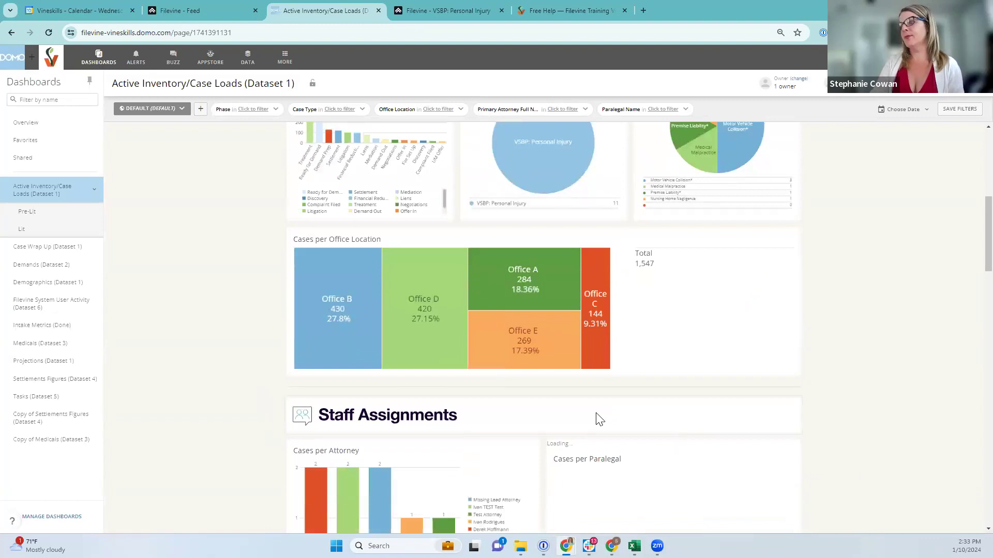
pyautogui.scroll(-4, 616, 424)
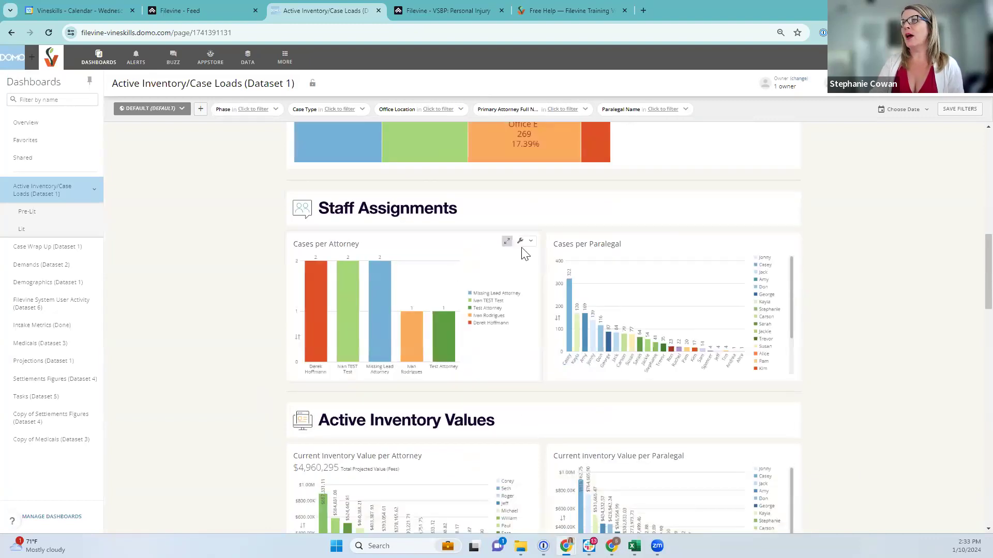
pyautogui.click(522, 241)
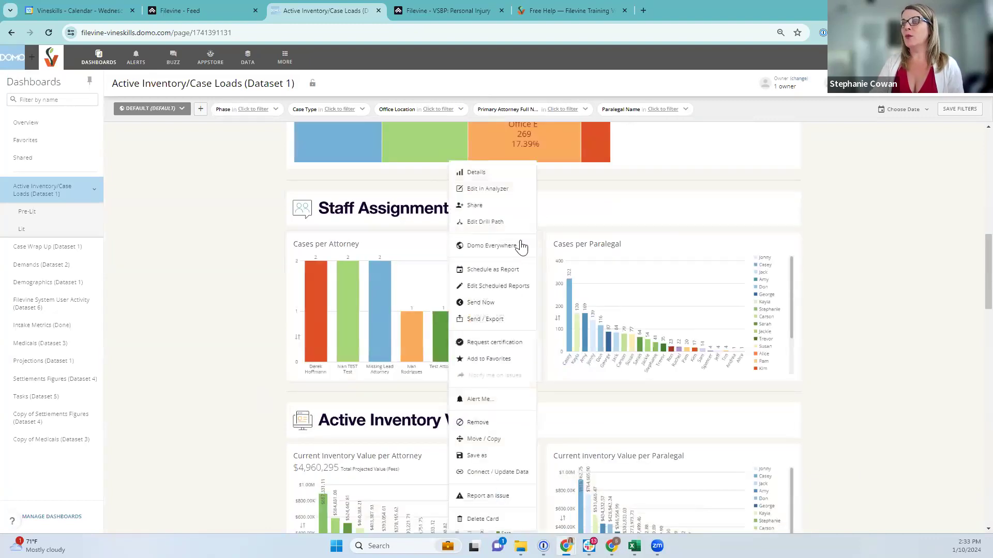
pyautogui.click(486, 190)
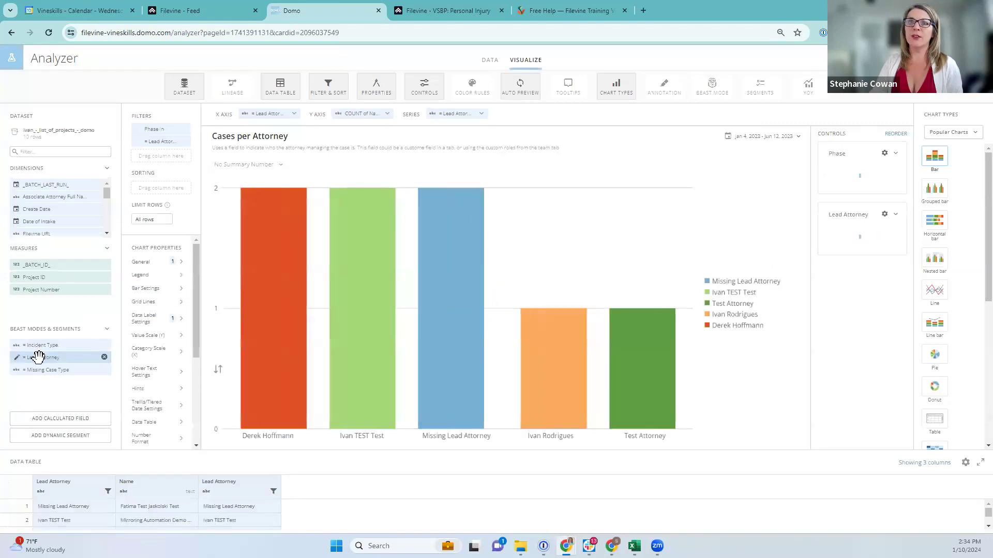
pyautogui.click(38, 357)
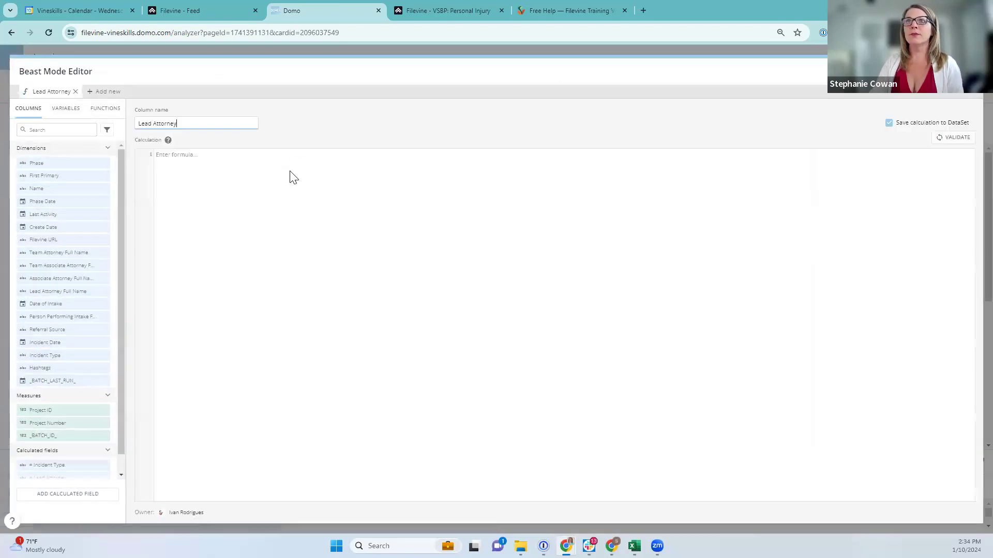
pyautogui.hotkey('ctrl', 'a')
pyautogui.write("ifnull(`Lead Attorney Full Name, 'Missing')")
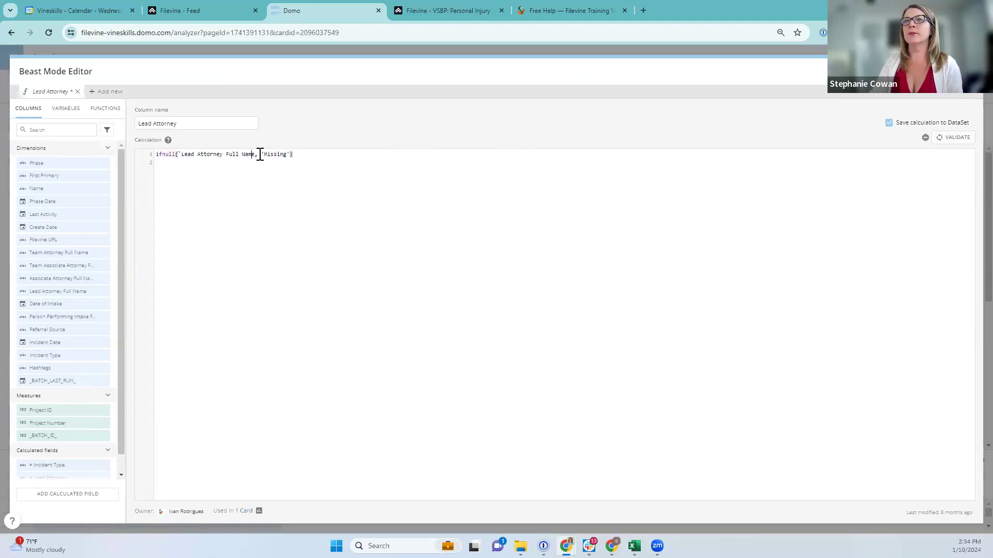
pyautogui.press('BackSpace')
pyautogui.press('BackSpace')
pyautogui.press('BackSpace')
pyautogui.press('BackSpace')
pyautogui.press('BackSpace')
pyautogui.press('BackSpace')
pyautogui.press('BackSpace')
pyautogui.press('BackSpace')
pyautogui.press('BackSpace')
pyautogui.press('BackSpace')
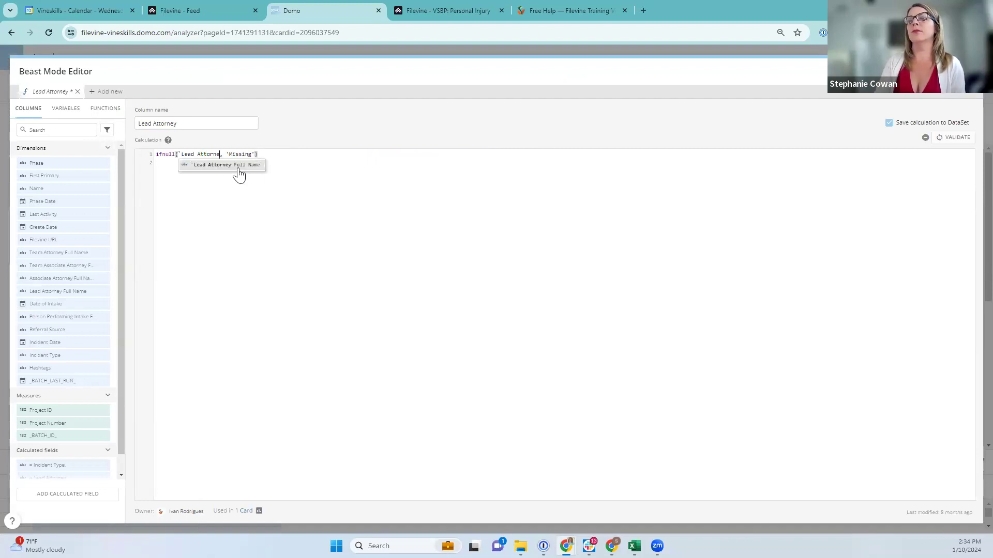
pyautogui.click(239, 170)
pyautogui.click(955, 138)
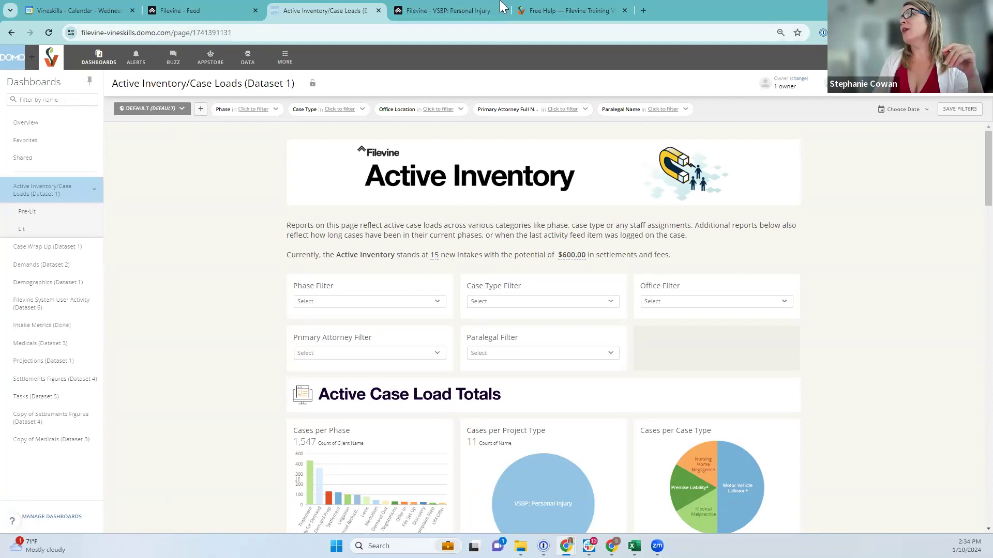
pyautogui.rightClick(311, 10)
# Duplicate the dashboard tab and bring up Domo search and the Domo Central help page in it
pyautogui.click(358, 96)
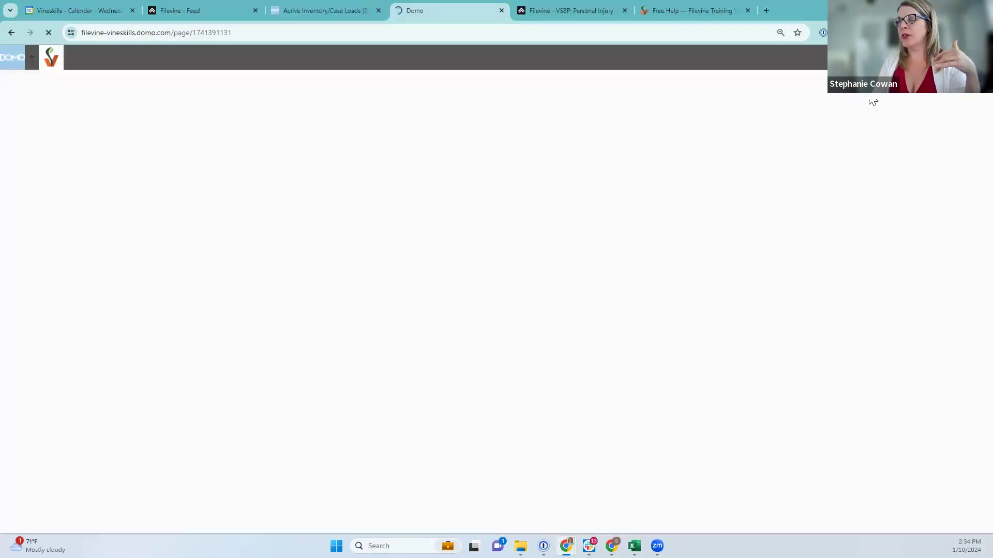
pyautogui.click(324, 13)
pyautogui.click(439, 17)
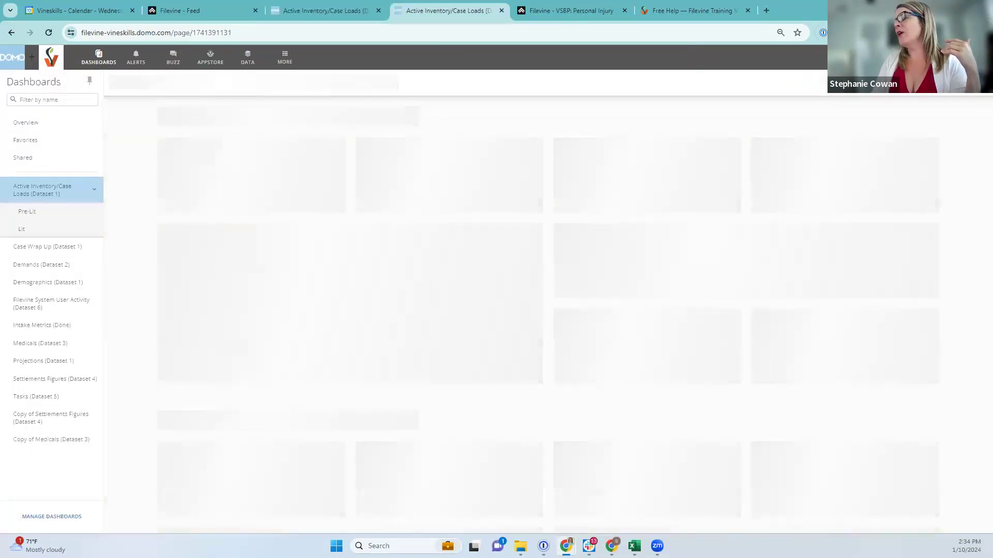
pyautogui.click(931, 57)
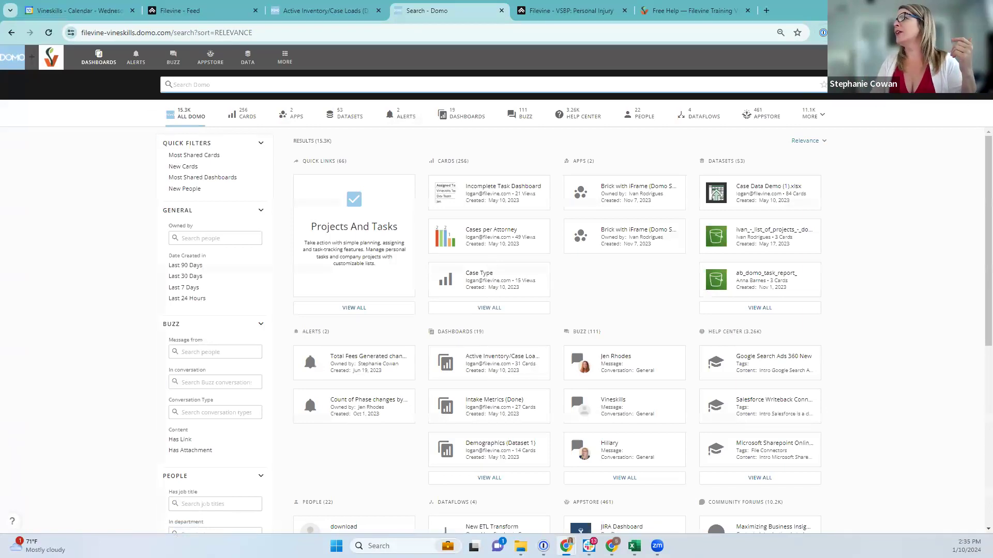
pyautogui.click(935, 57)
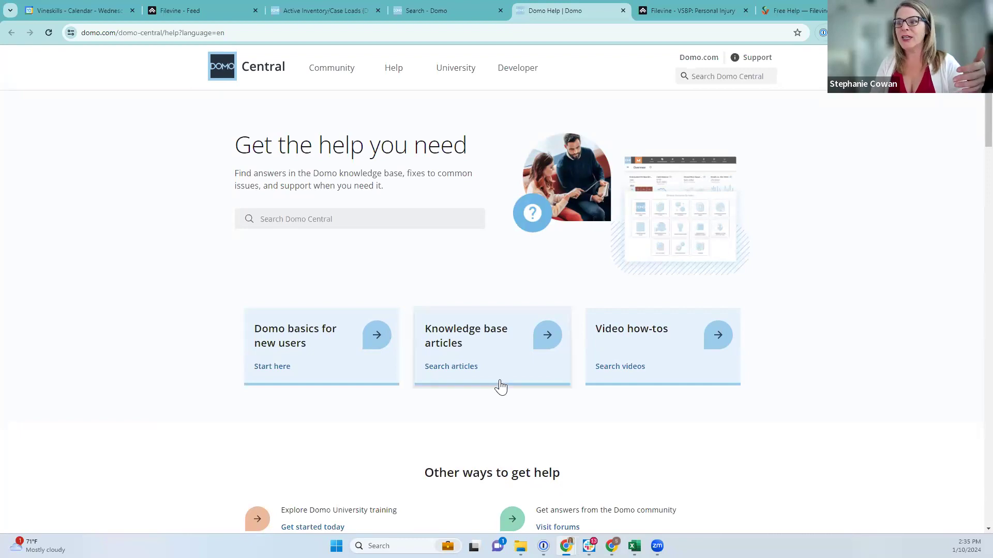
# Look over the help site's Community menu, then return to the Active Inventory/Case Loads dashboard tab
pyautogui.moveTo(327, 74)
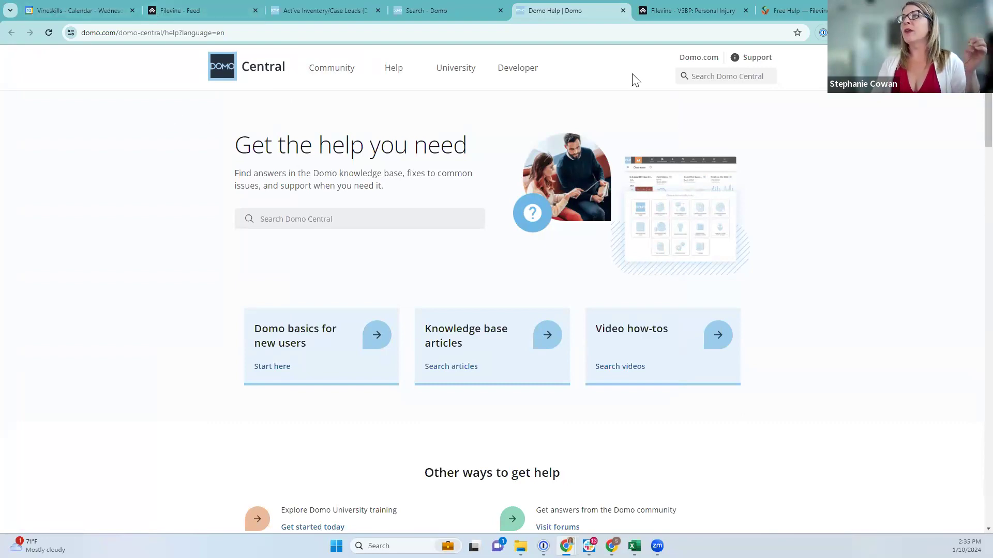
pyautogui.click(360, 11)
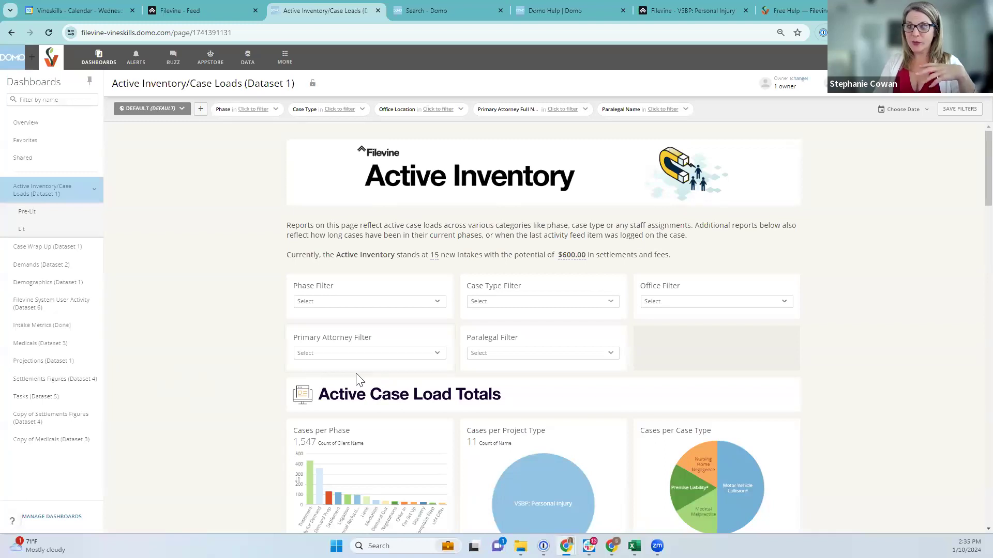
pyautogui.scroll(-4, 605, 421)
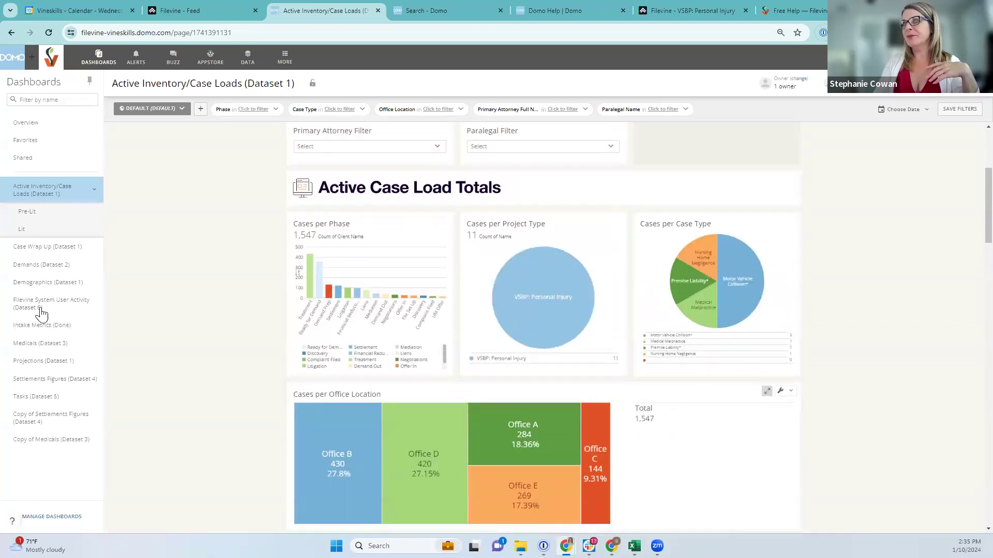
# Open the DataSets list and scroll through its 53 datasets, including hr_domo_settlement_report
pyautogui.click(248, 57)
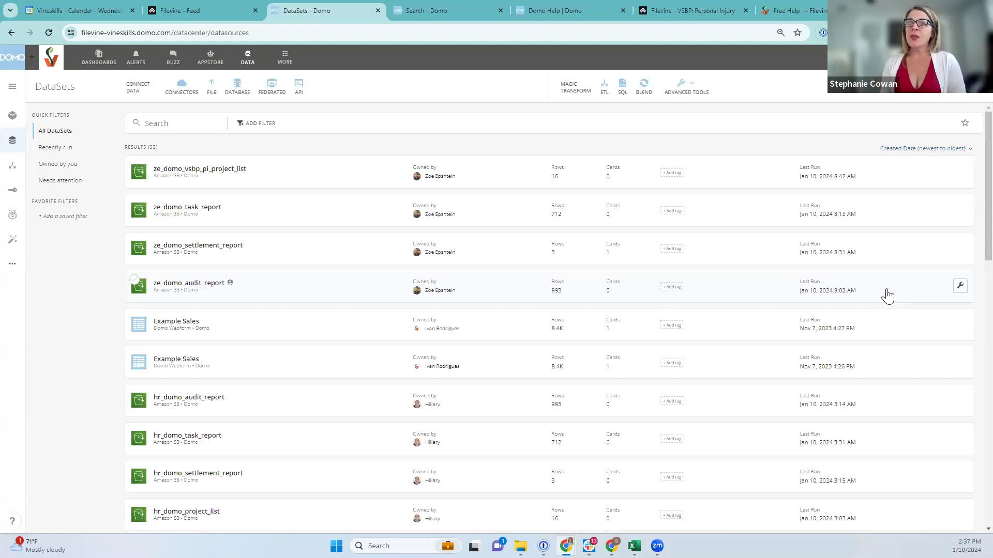
pyautogui.scroll(-4, 258, 458)
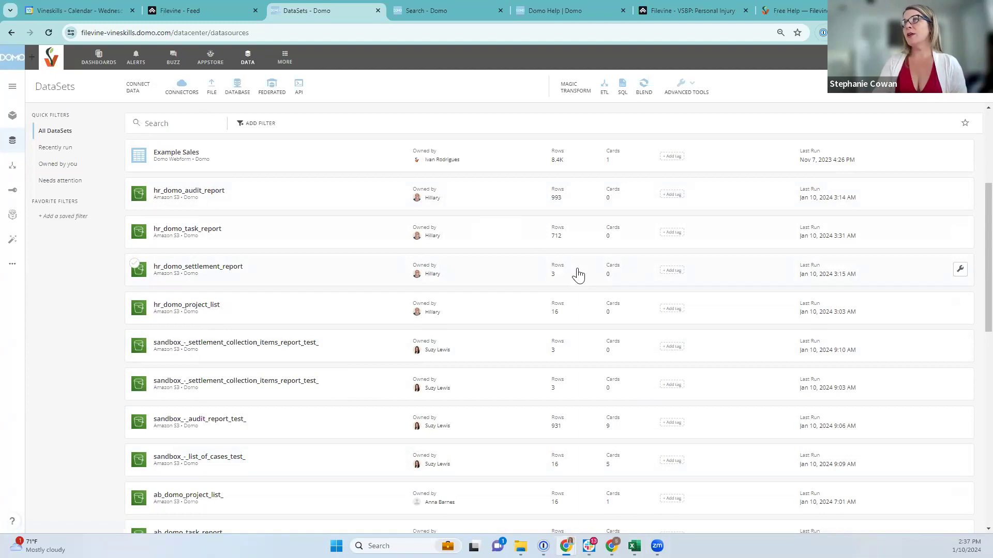
# Start a new Magic ETL dataflow with hr_domo_project_list as the first input dataset
pyautogui.click(604, 89)
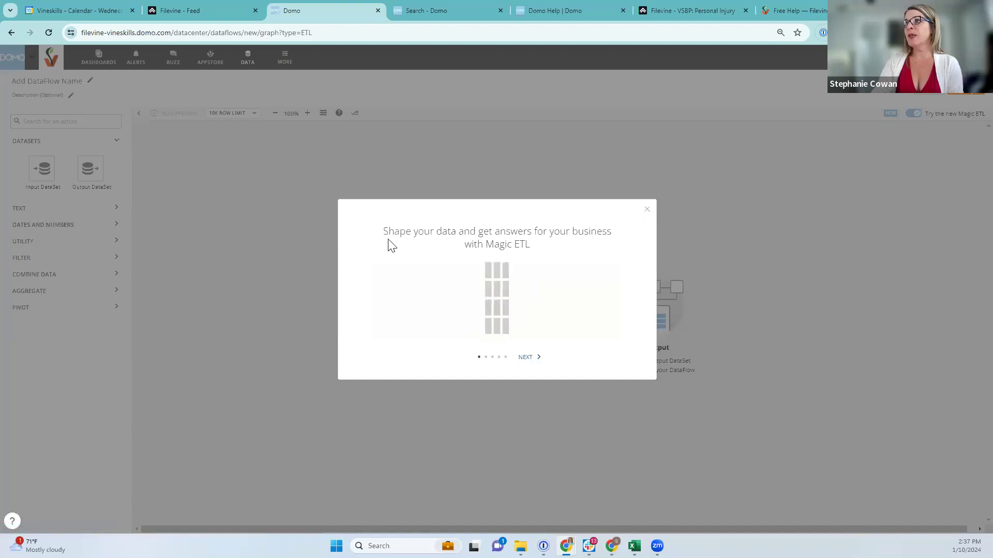
pyautogui.click(647, 210)
pyautogui.moveTo(52, 167); pyautogui.dragTo(238, 167)
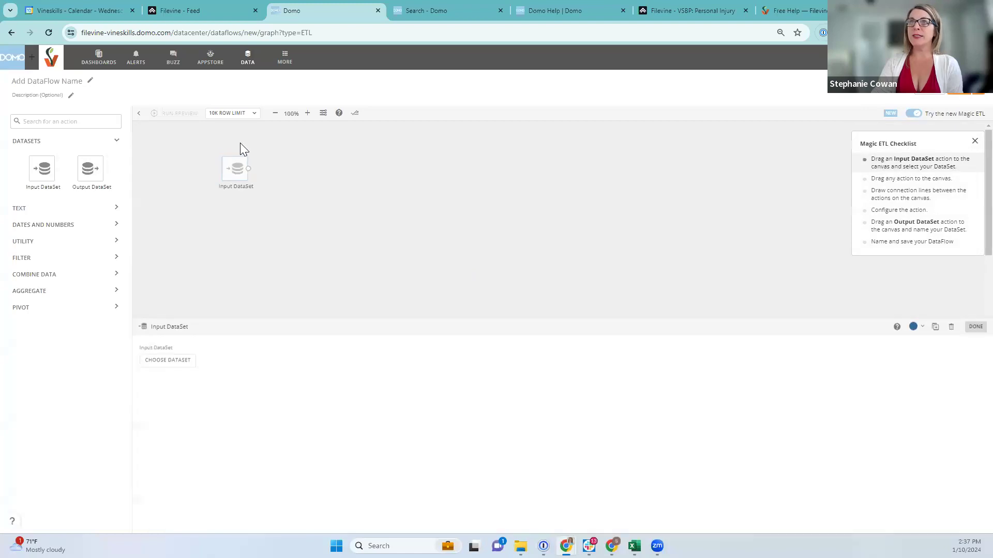
pyautogui.click(167, 364)
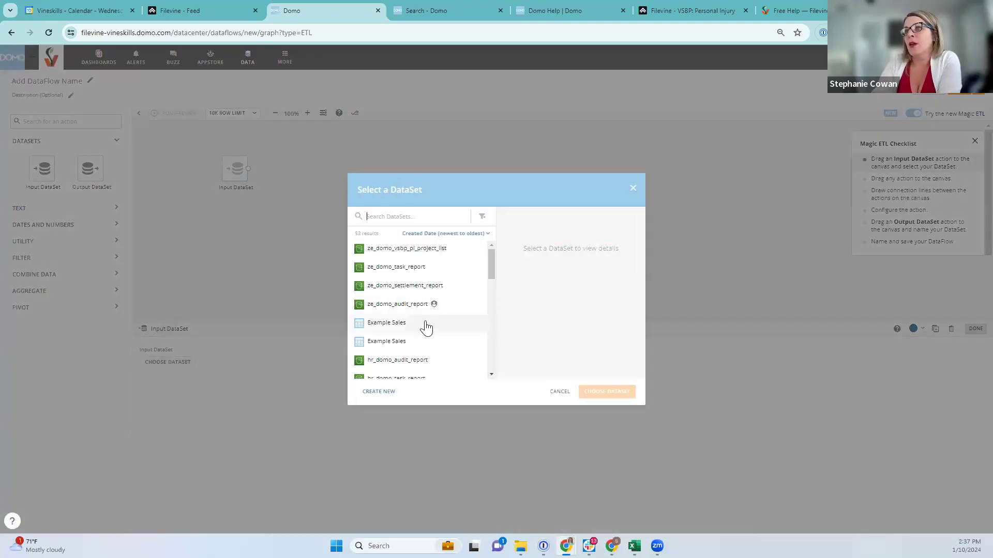
pyautogui.scroll(-1, 362, 303)
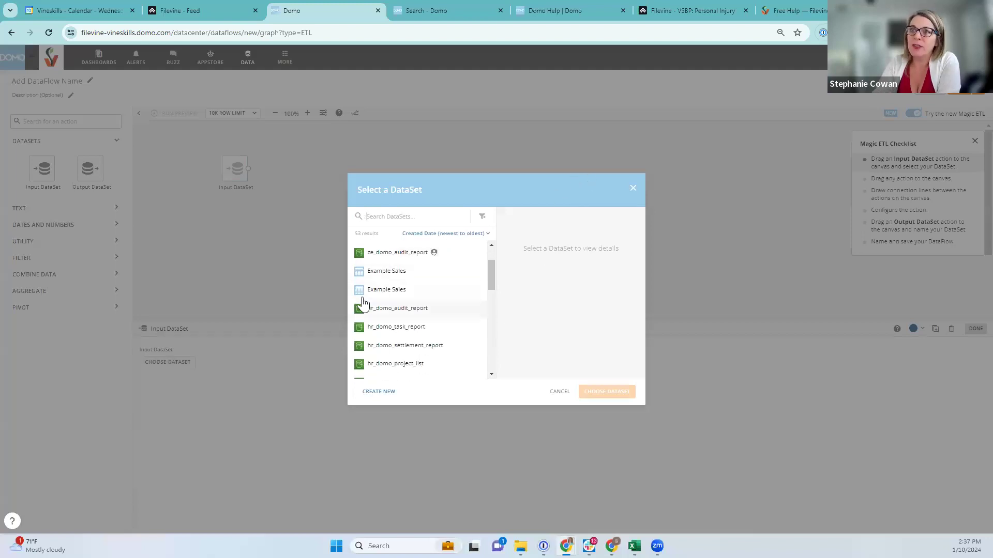
pyautogui.click(396, 365)
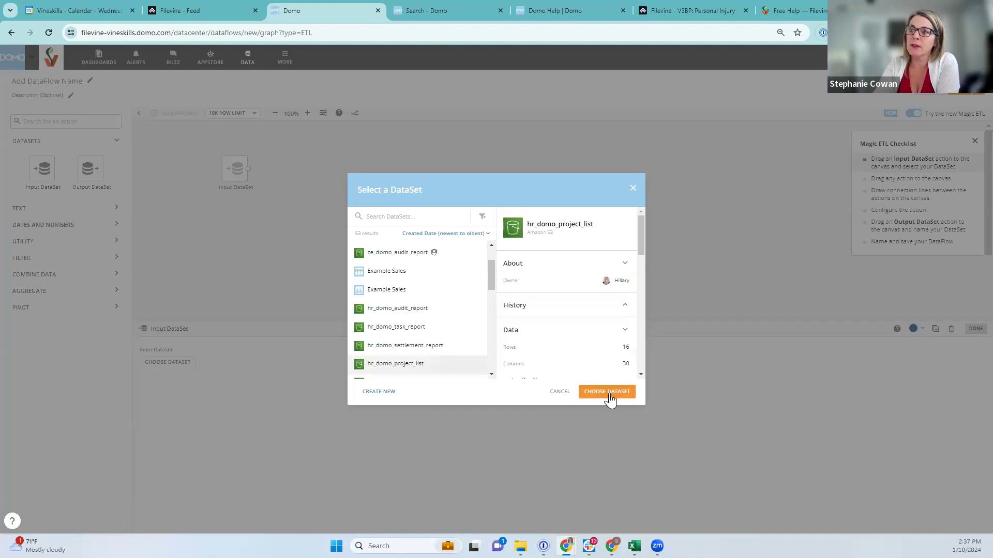
pyautogui.click(607, 392)
# Add a second input dataset set to ze_domo_vsbp_pi_project_list
pyautogui.moveTo(33, 171); pyautogui.dragTo(236, 217)
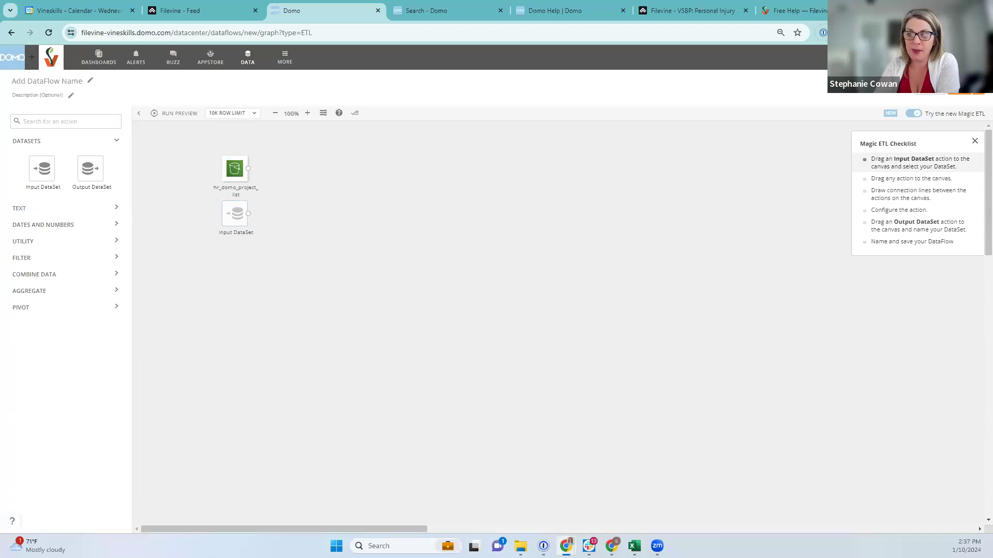
pyautogui.click(230, 220)
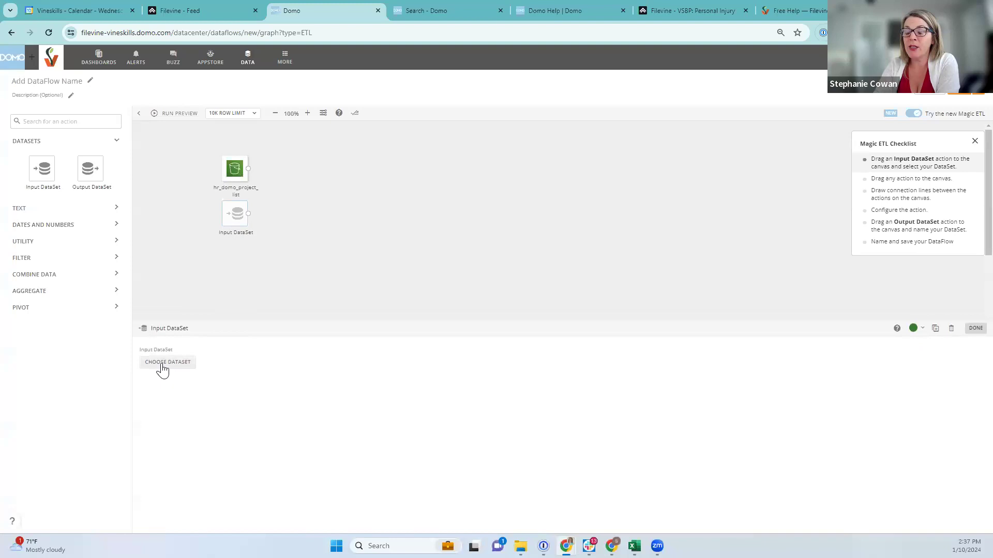
pyautogui.click(162, 364)
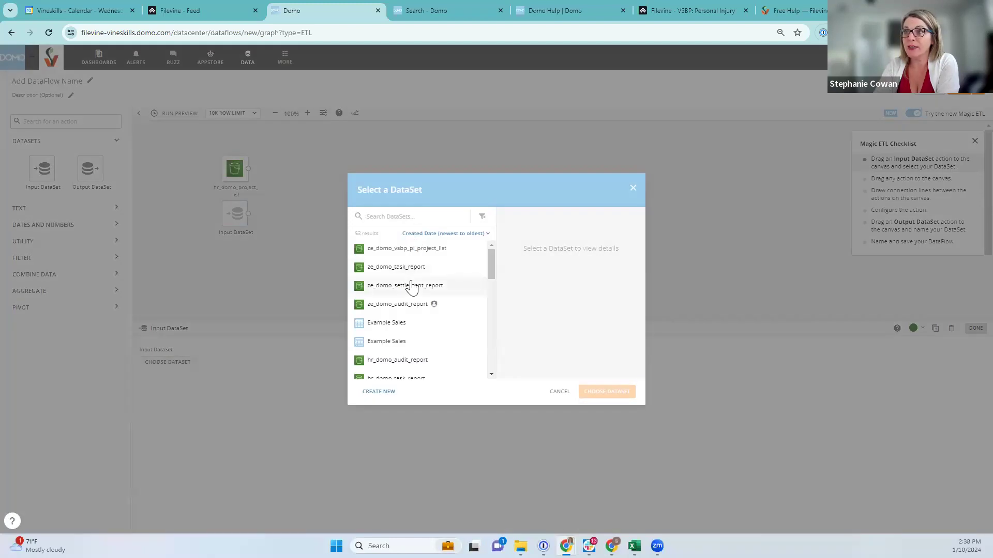
pyautogui.click(410, 250)
pyautogui.click(607, 392)
# Add a third input dataset set to ab_domo_project_list_
pyautogui.moveTo(42, 161); pyautogui.dragTo(232, 262)
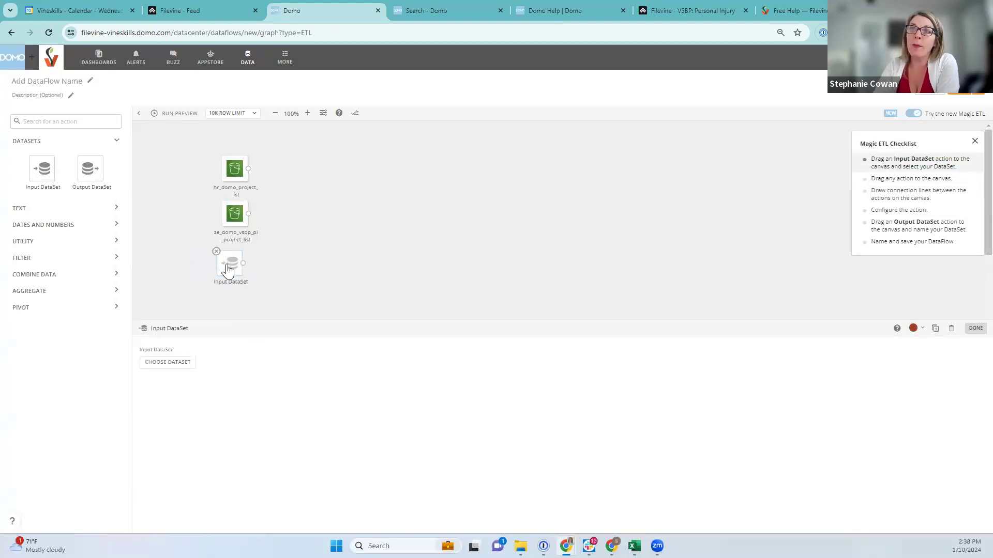
pyautogui.click(234, 266)
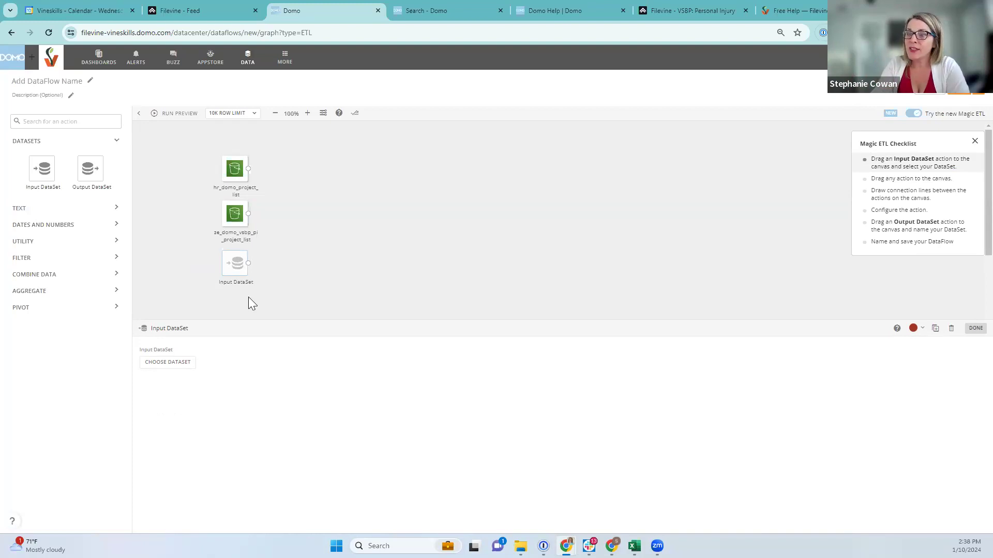
pyautogui.click(163, 365)
pyautogui.scroll(-5, 403, 342)
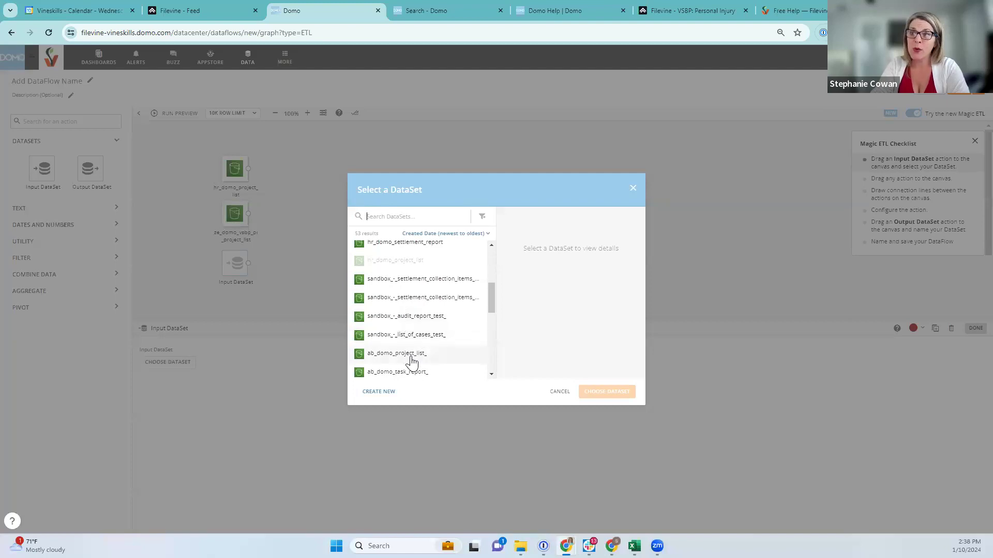
pyautogui.click(399, 355)
pyautogui.click(598, 393)
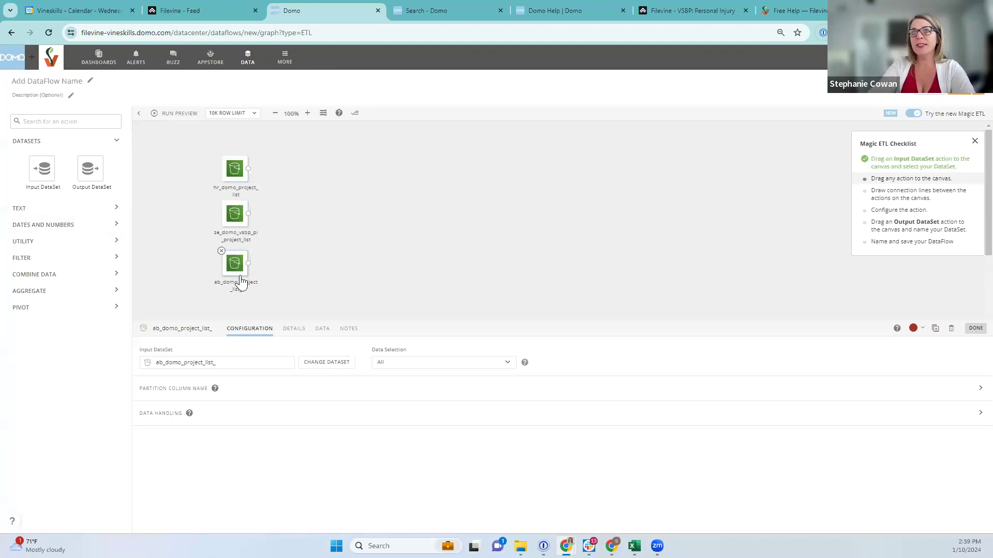
pyautogui.click(117, 210)
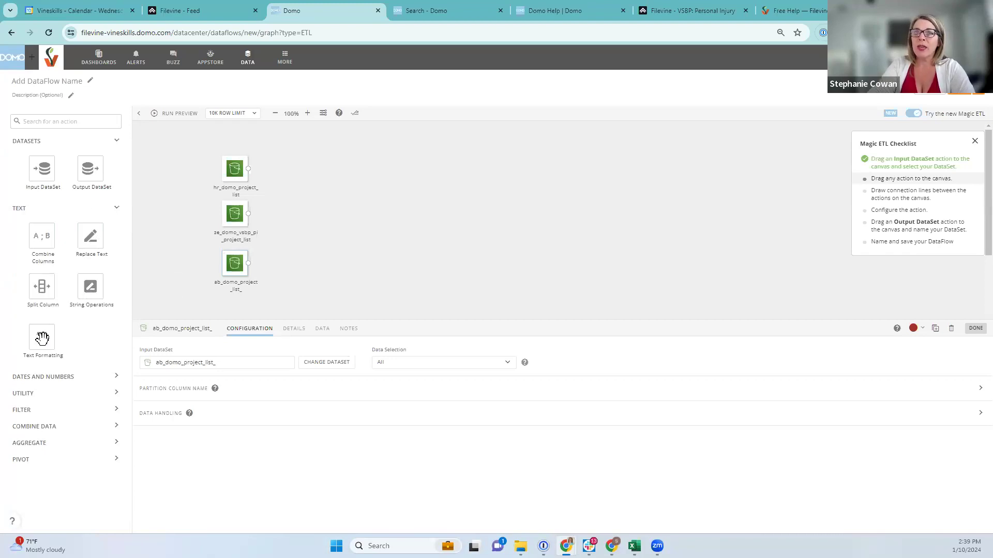
# Browse the Text, Dates and Numbers, and Utility action groups in the Magic ETL tile panel
pyautogui.click(114, 211)
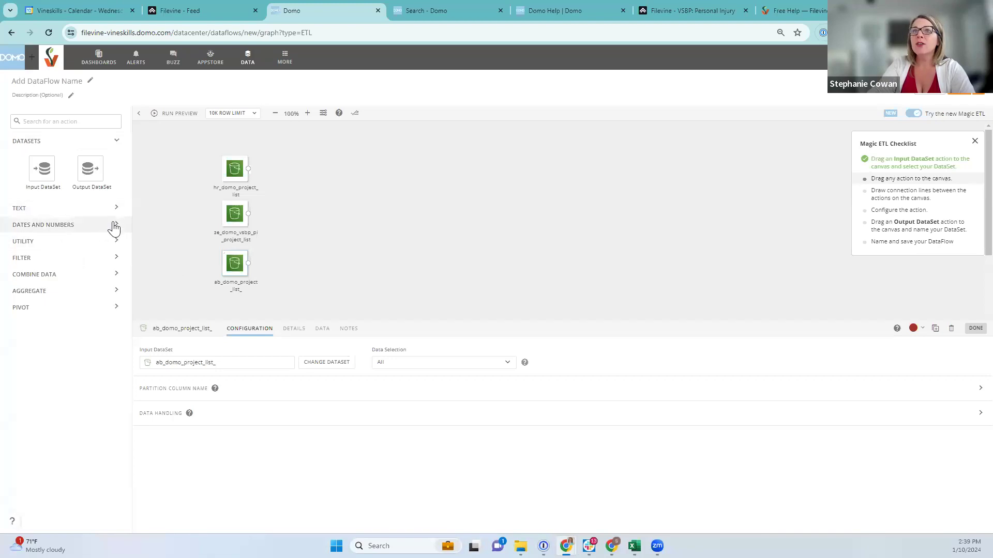
pyautogui.click(115, 225)
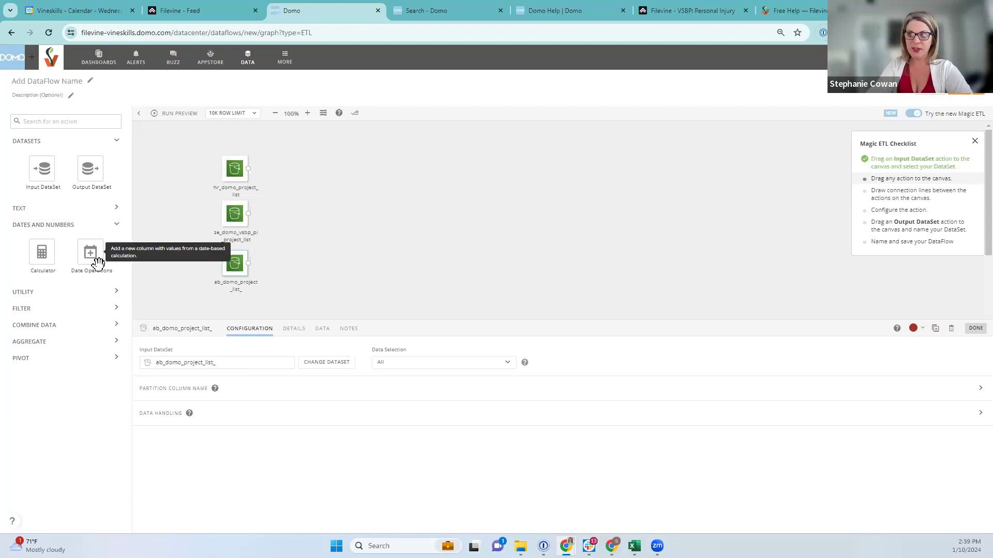
pyautogui.click(113, 294)
pyautogui.scroll(-1, 62, 336)
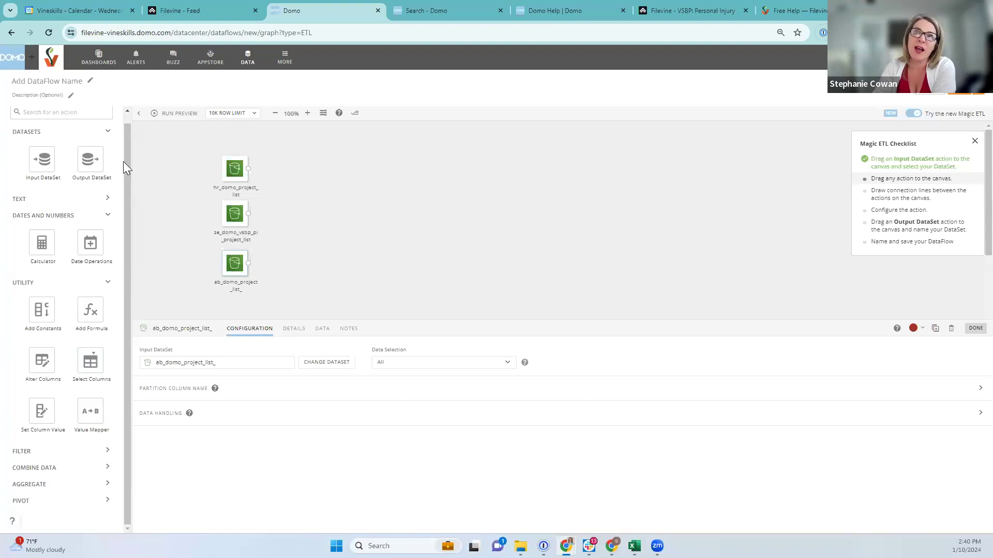
pyautogui.click(108, 216)
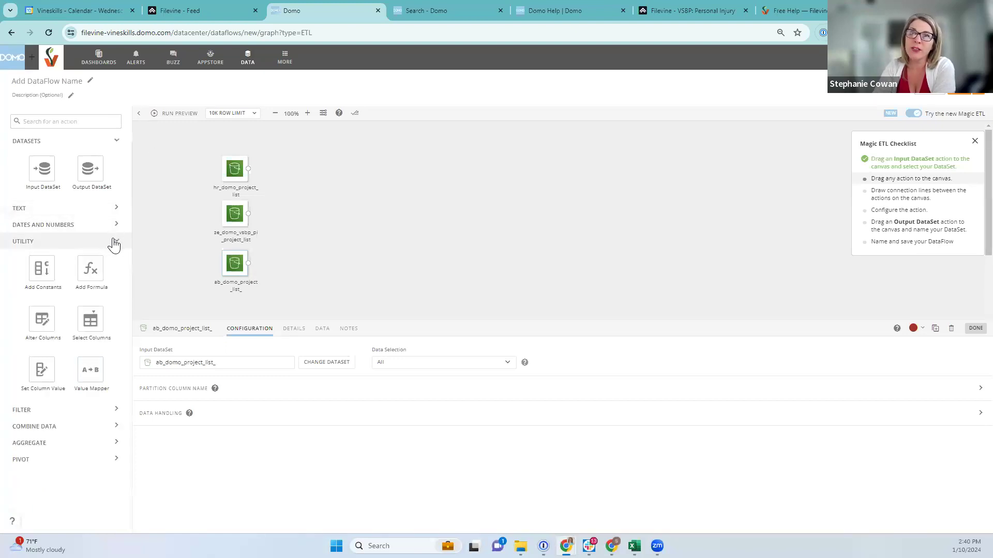
pyautogui.click(114, 243)
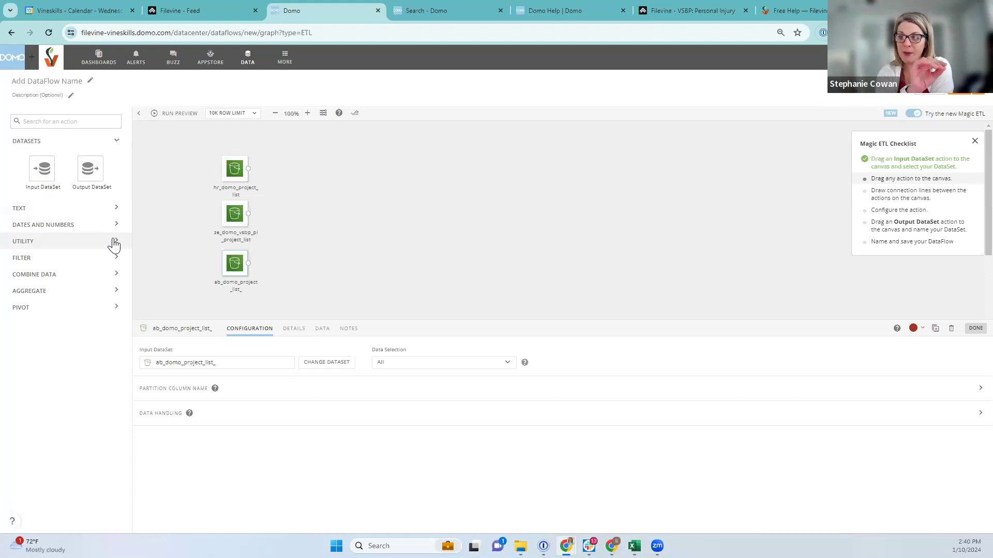
pyautogui.click(114, 243)
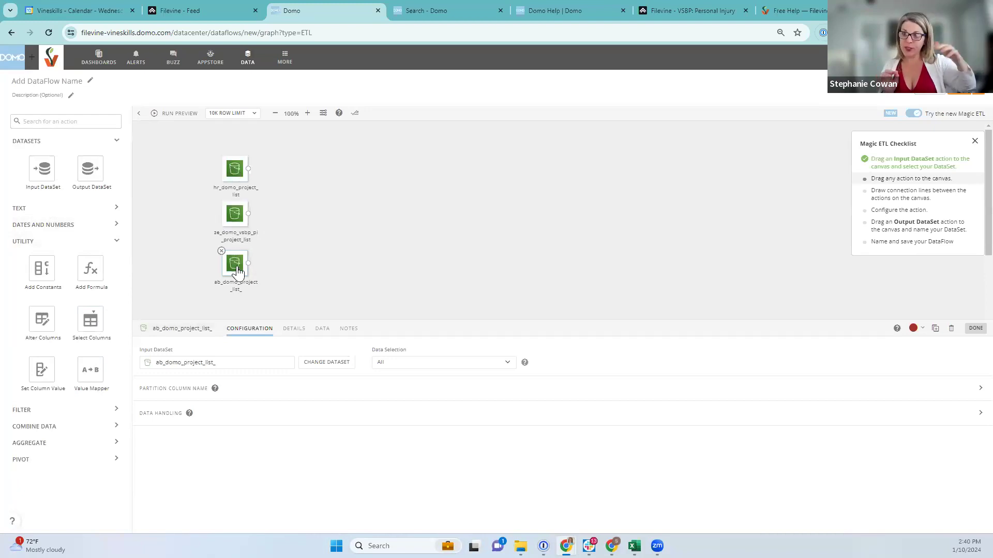
# Add a Select Columns step beside each of the three project-list inputs
pyautogui.moveTo(96, 323)
pyautogui.mouseDown()
pyautogui.moveTo(261, 206)
pyautogui.moveTo(282, 166)
pyautogui.moveTo(276, 178)
pyautogui.mouseUp()
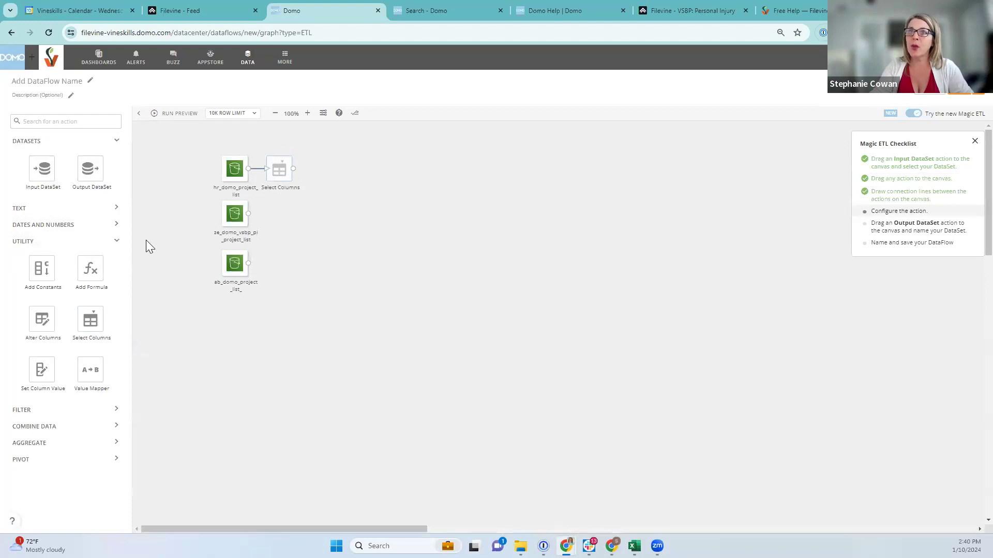
pyautogui.moveTo(90, 318); pyautogui.dragTo(280, 223)
pyautogui.moveTo(98, 325); pyautogui.dragTo(279, 261)
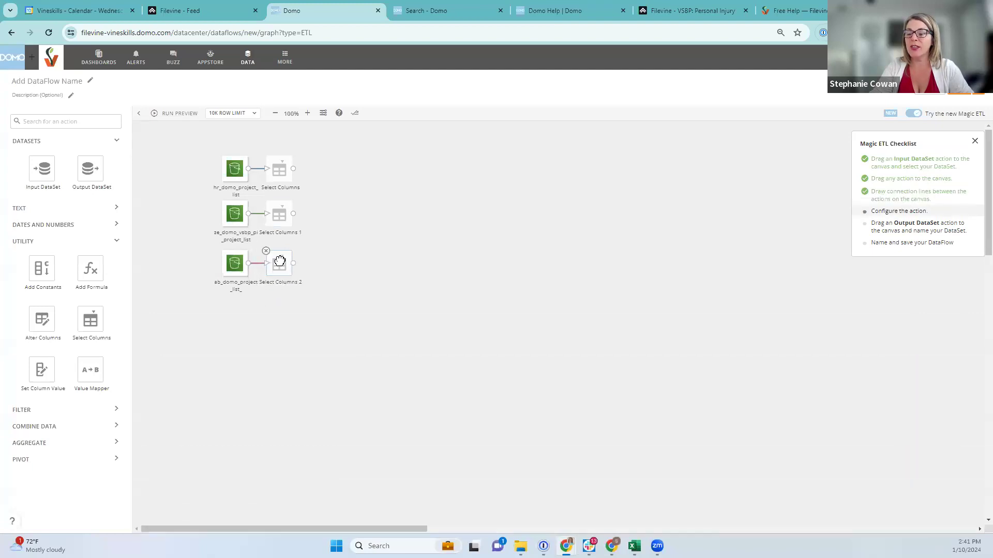
# Make the first Select Columns keep Phase, First Primary, Project Type, Client Full Name and Paralegal Full Name
pyautogui.click(280, 169)
pyautogui.click(186, 412)
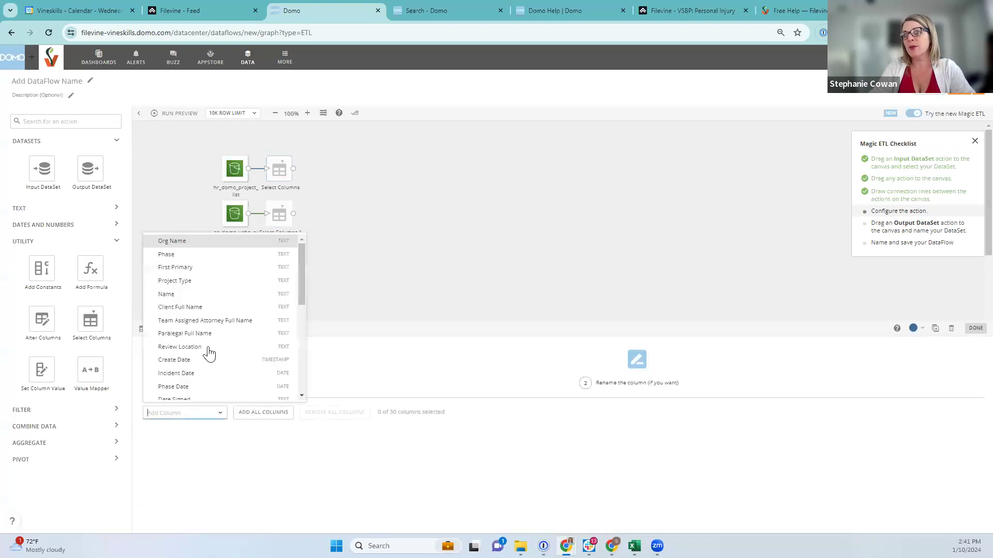
pyautogui.click(175, 255)
pyautogui.click(185, 437)
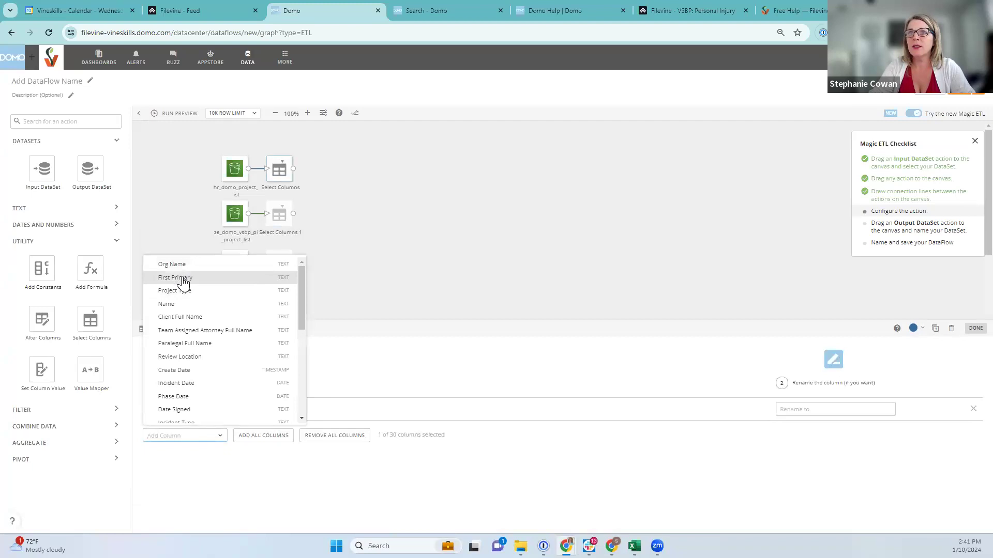
pyautogui.click(181, 279)
pyautogui.click(175, 459)
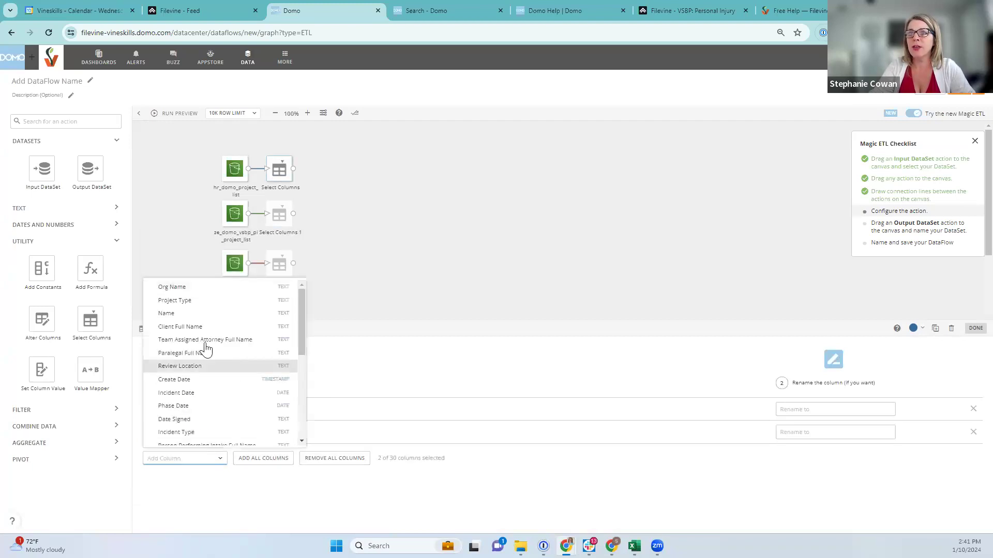
pyautogui.click(185, 302)
pyautogui.click(188, 480)
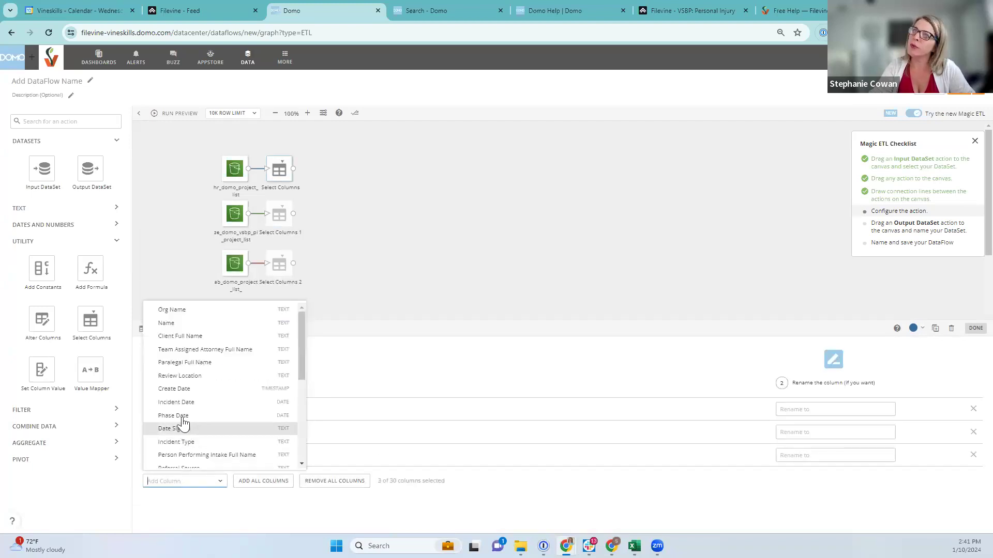
pyautogui.click(175, 342)
pyautogui.click(172, 504)
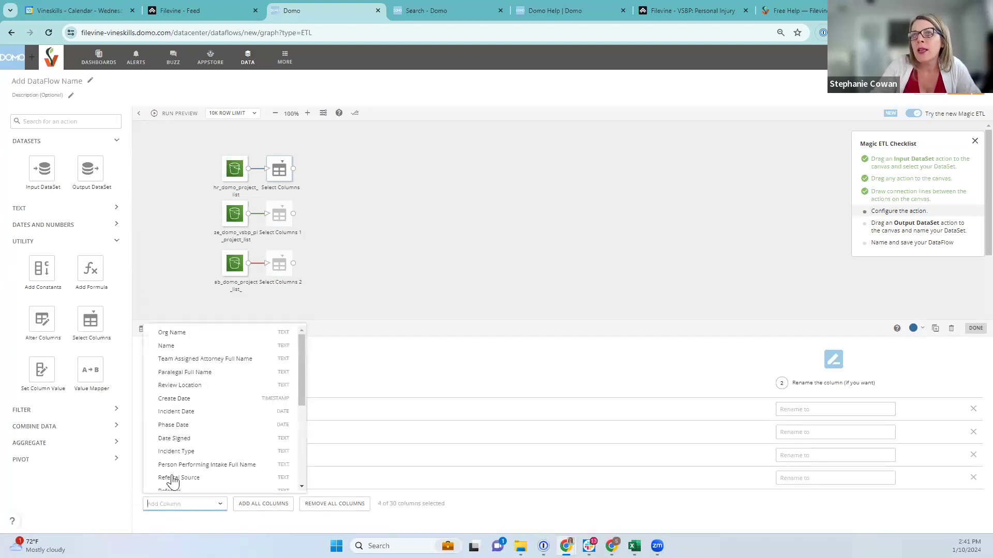
pyautogui.click(185, 374)
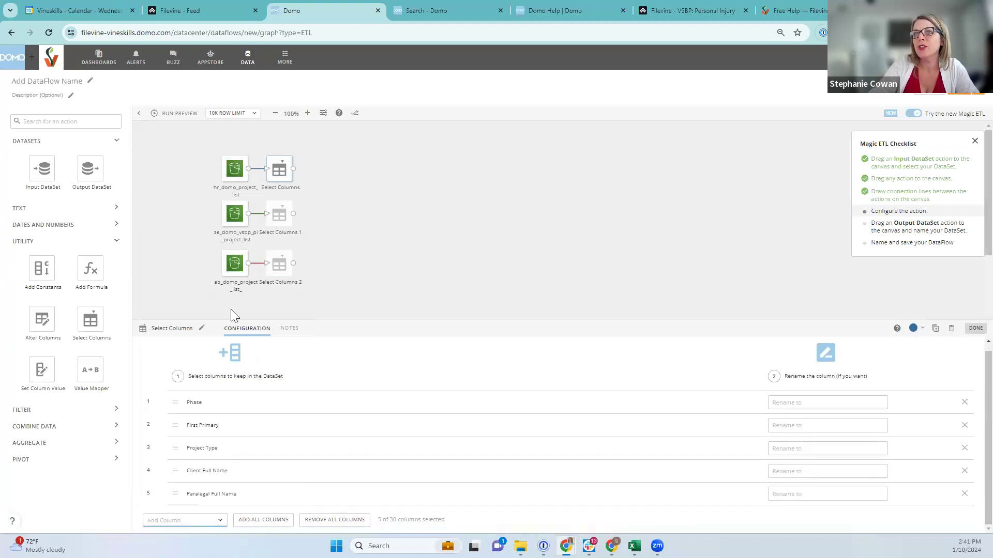
# Make the second Select Columns keep Phase, First Primary, Project Type and Client Full Name
pyautogui.click(284, 219)
pyautogui.click(213, 414)
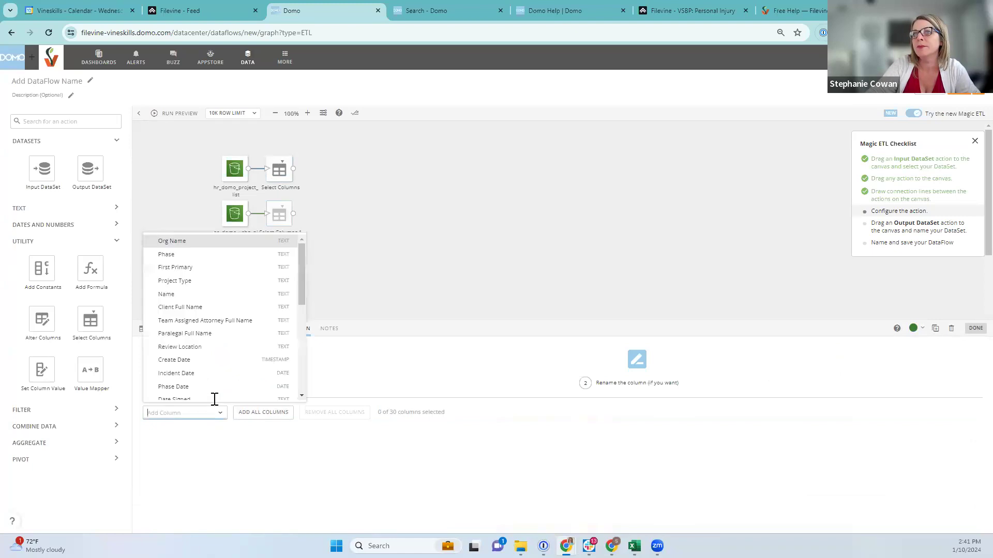
pyautogui.click(205, 268)
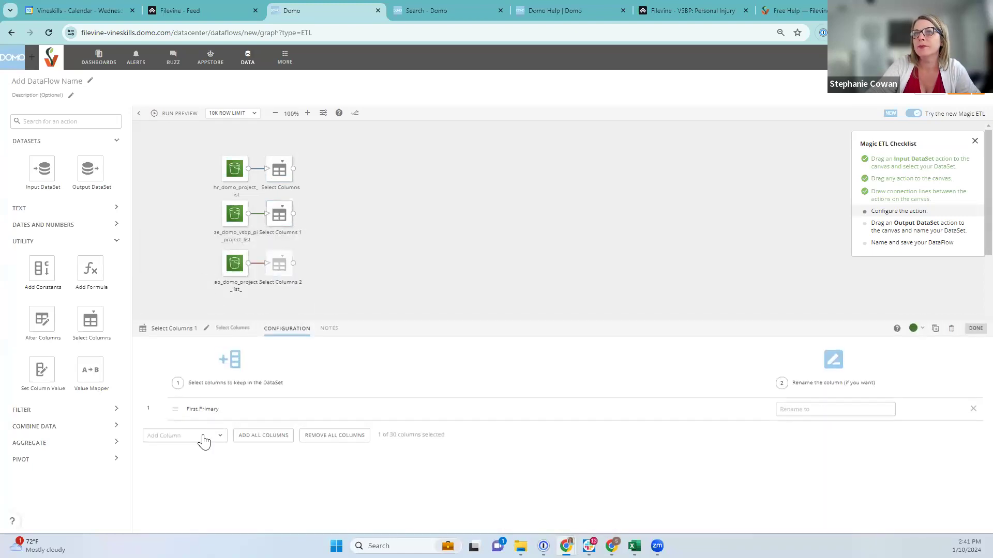
pyautogui.click(974, 409)
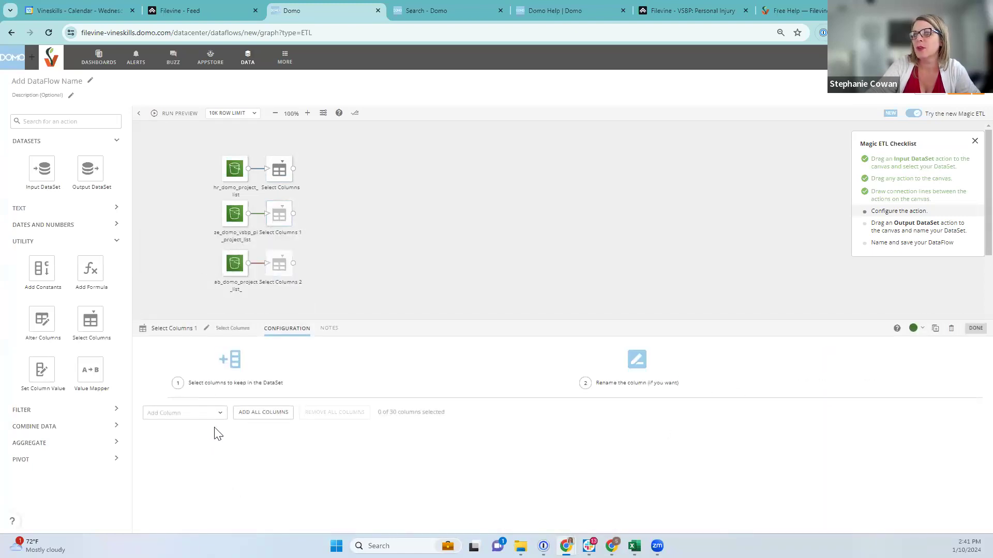
pyautogui.click(211, 412)
pyautogui.click(162, 253)
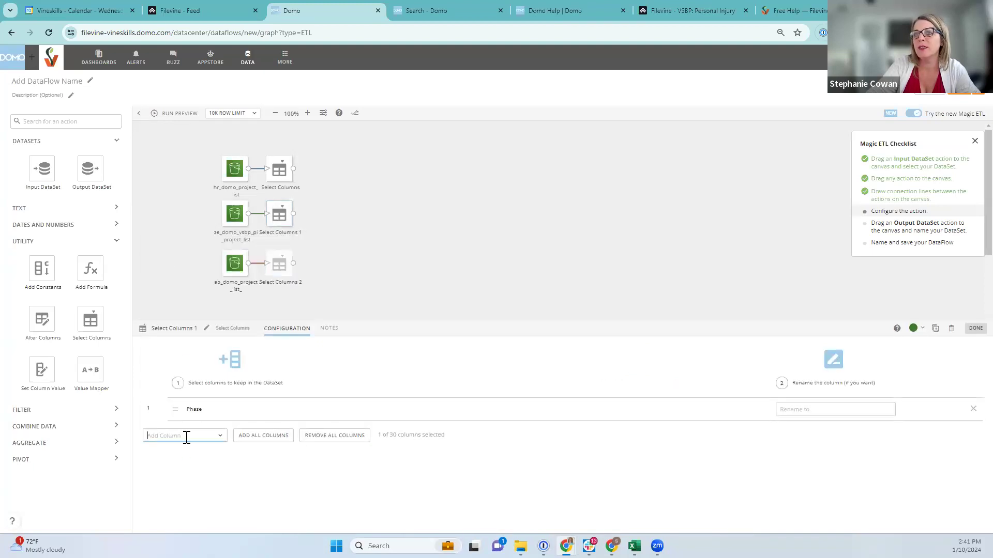
pyautogui.click(279, 170)
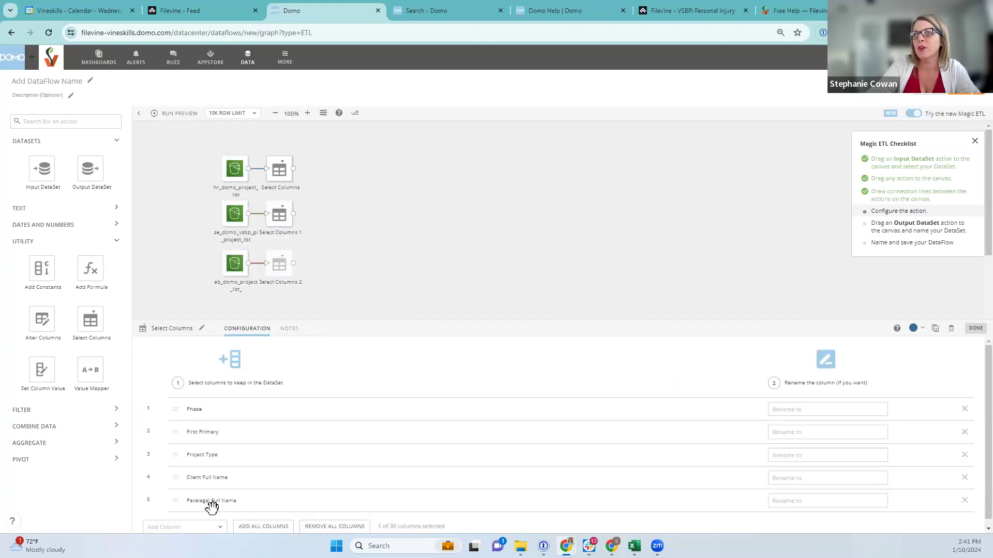
pyautogui.click(267, 214)
pyautogui.click(185, 435)
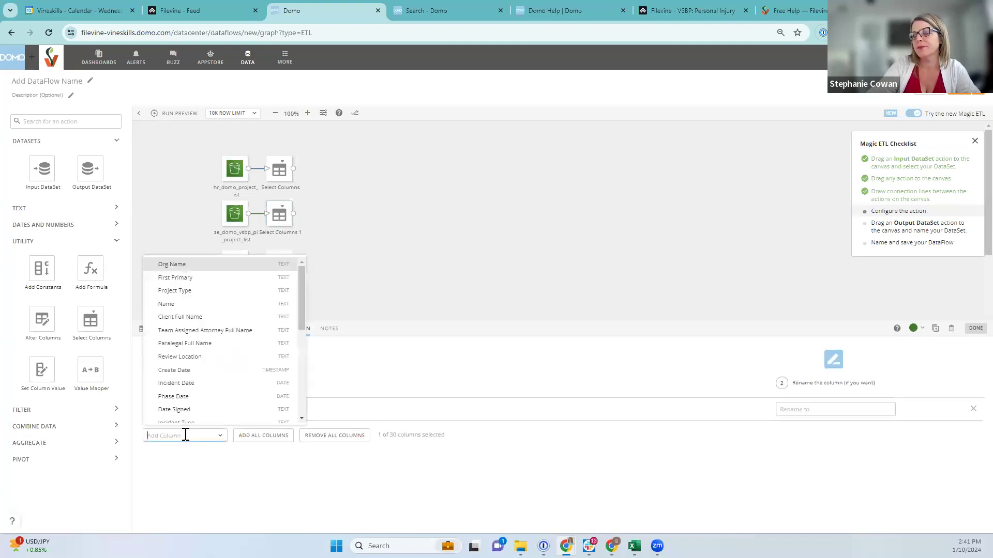
pyautogui.click(176, 278)
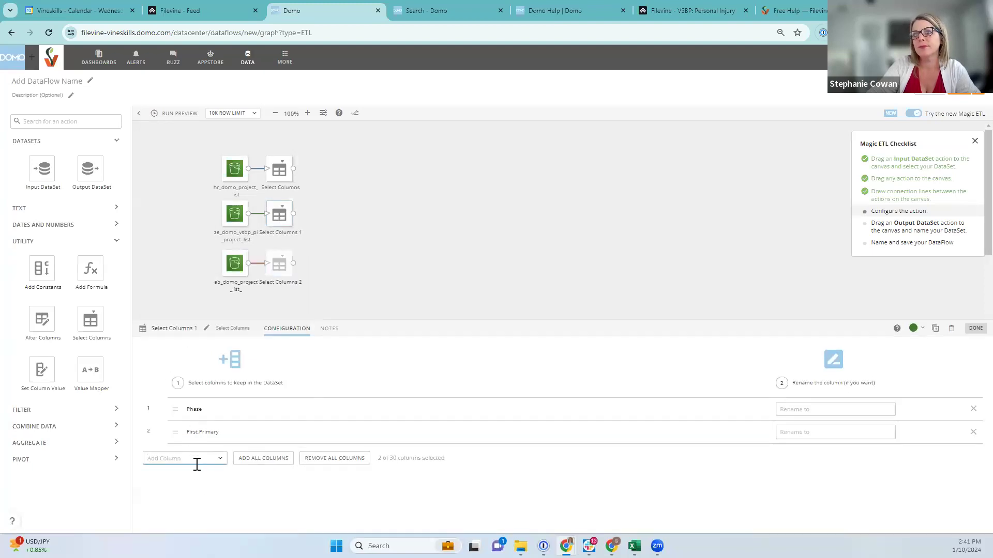
pyautogui.click(195, 459)
pyautogui.click(179, 301)
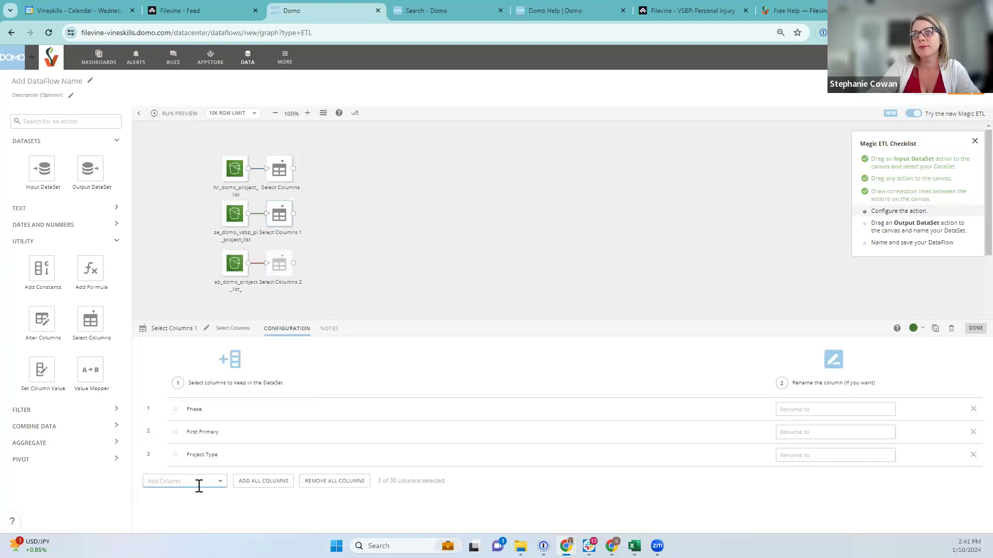
pyautogui.click(198, 481)
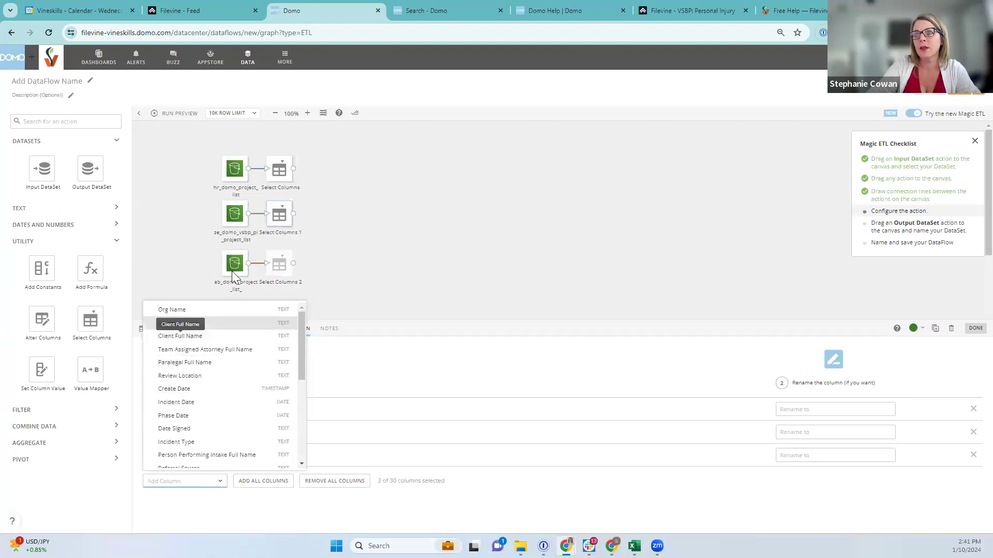
pyautogui.click(181, 336)
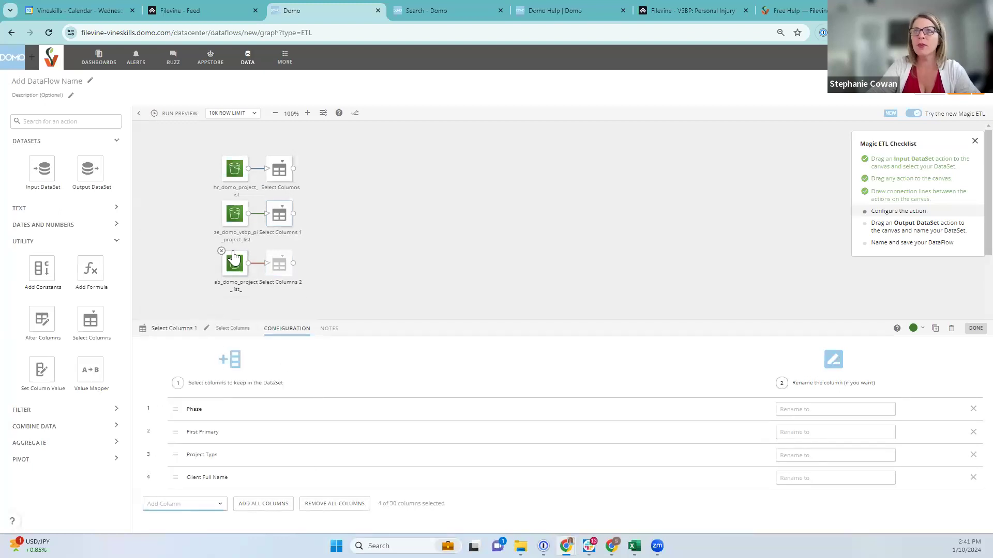
pyautogui.click(273, 170)
pyautogui.click(280, 213)
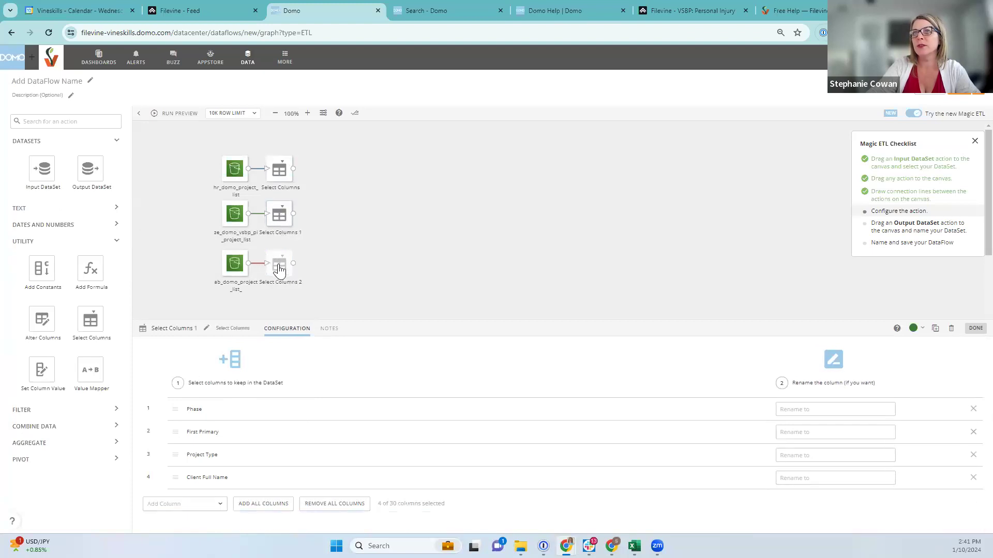
# Delete the third Select Columns and ab_domo_project_list input, and add Paralegal Full Name to the second
pyautogui.click(266, 252)
pyautogui.click(221, 251)
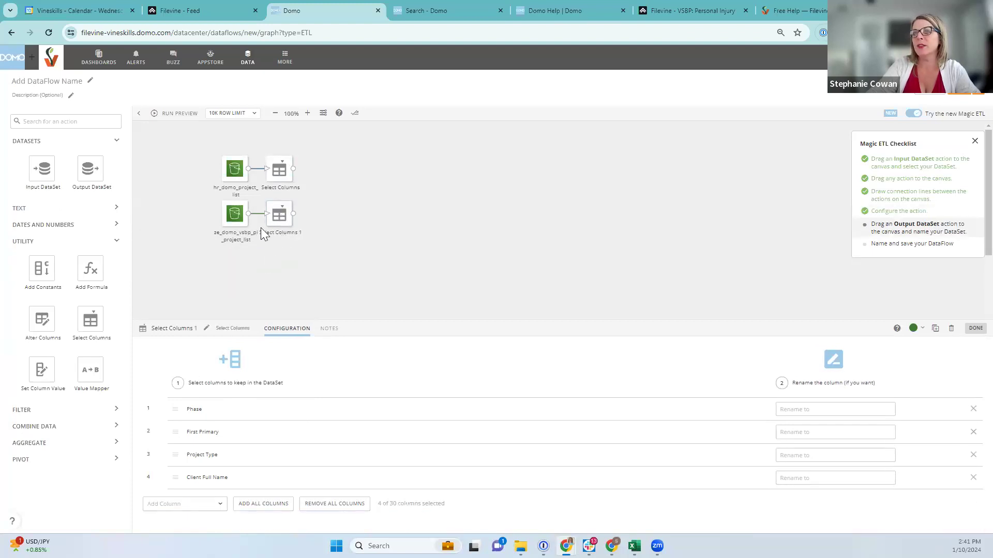
pyautogui.click(180, 504)
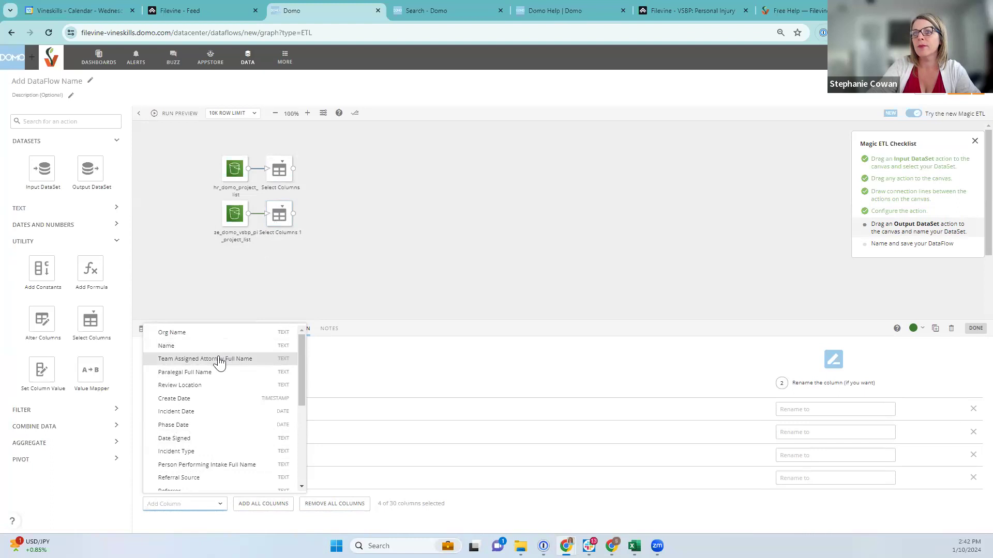
pyautogui.scroll(-5, 222, 406)
pyautogui.scroll(-1, 232, 479)
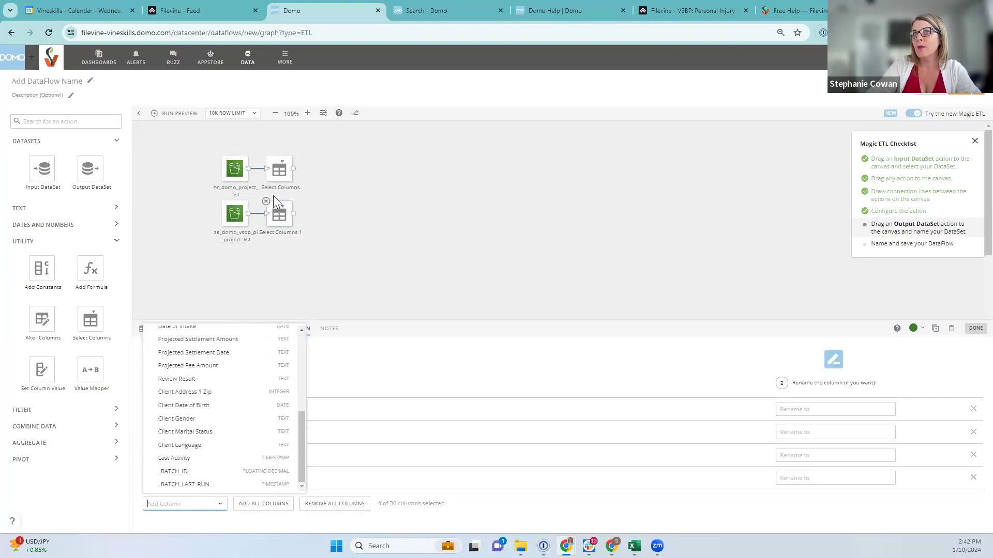
pyautogui.click(279, 170)
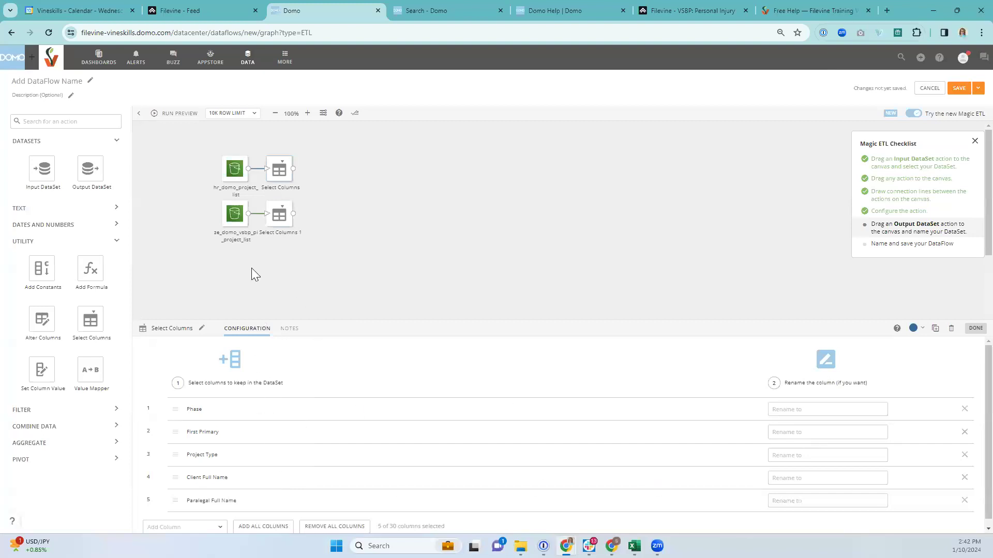
pyautogui.click(279, 215)
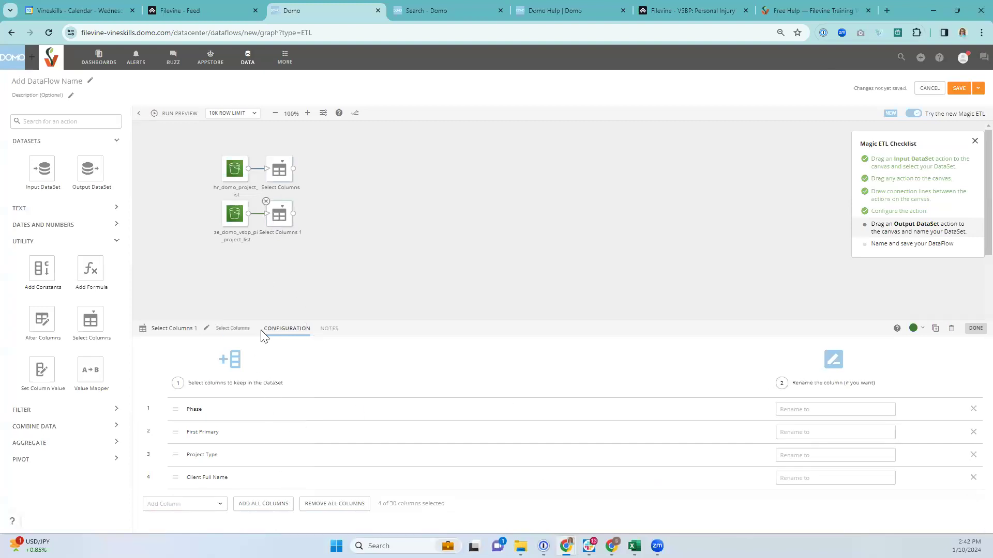
pyautogui.click(186, 503)
pyautogui.click(182, 372)
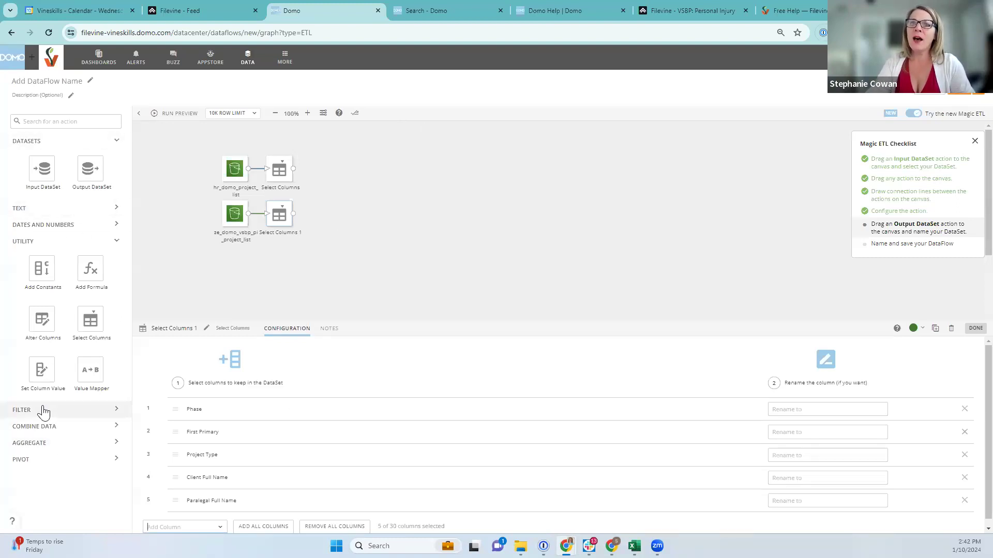
# Add a Join Data step and feed both Select Columns outputs into it
pyautogui.click(114, 242)
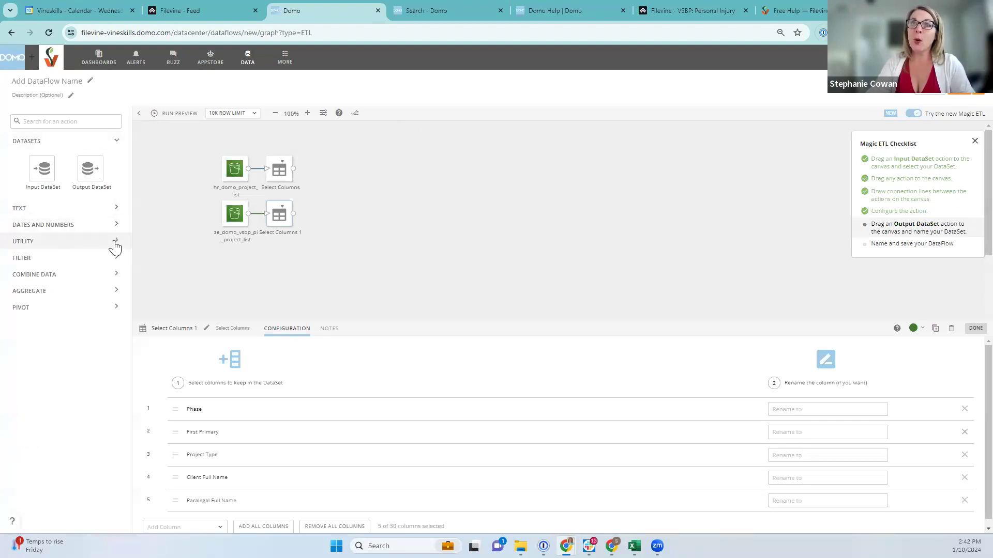
pyautogui.click(111, 276)
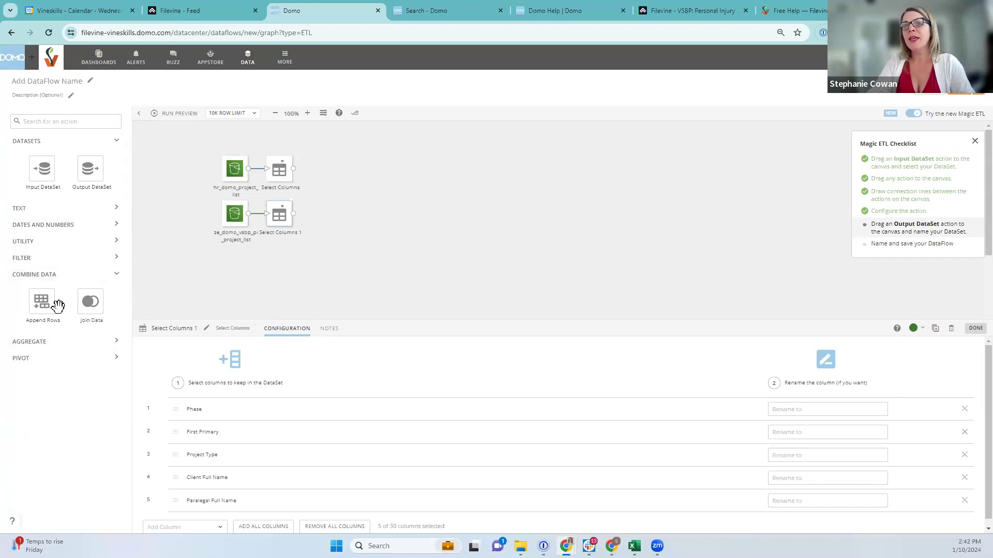
pyautogui.moveTo(91, 309); pyautogui.dragTo(358, 190)
pyautogui.moveTo(295, 169); pyautogui.dragTo(345, 189)
pyautogui.moveTo(293, 215); pyautogui.dragTo(345, 193)
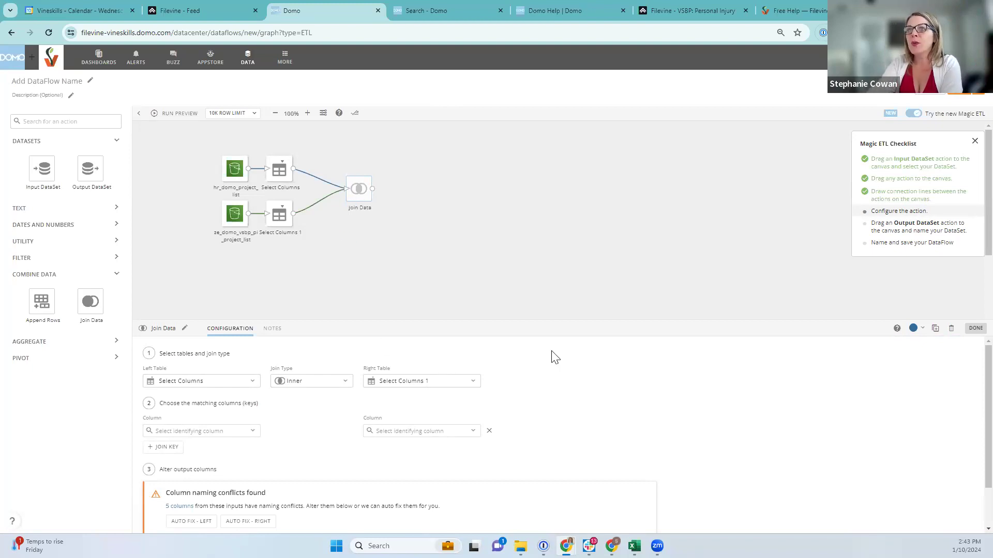
# Keep Select Columns as the join's left table and bring up the Join Type choices
pyautogui.click(184, 384)
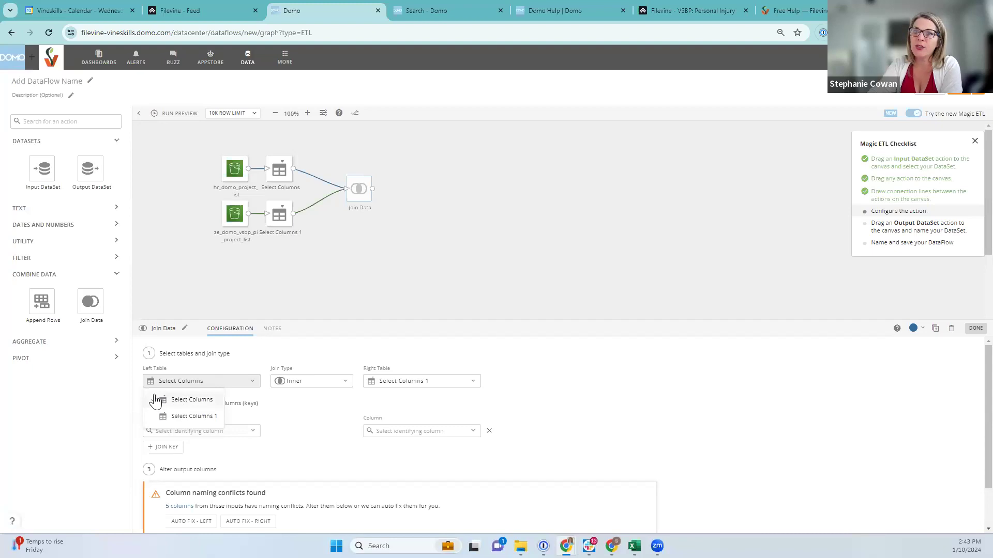
pyautogui.click(177, 385)
pyautogui.click(171, 384)
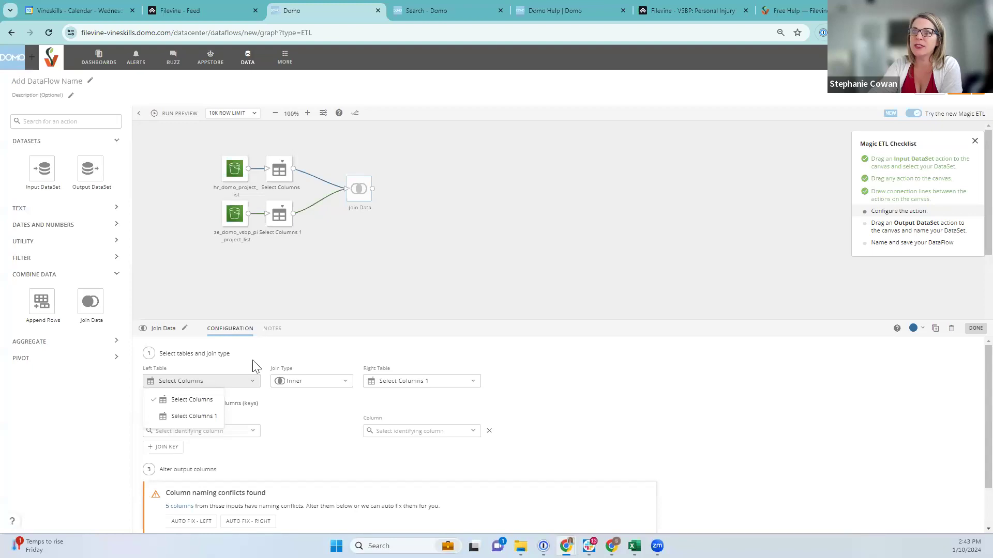
pyautogui.click(365, 366)
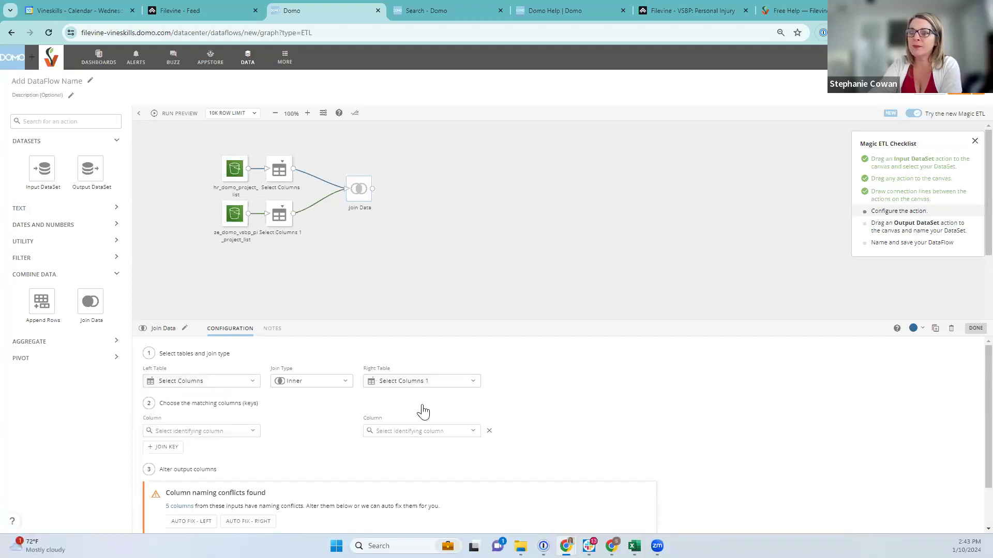
pyautogui.click(324, 383)
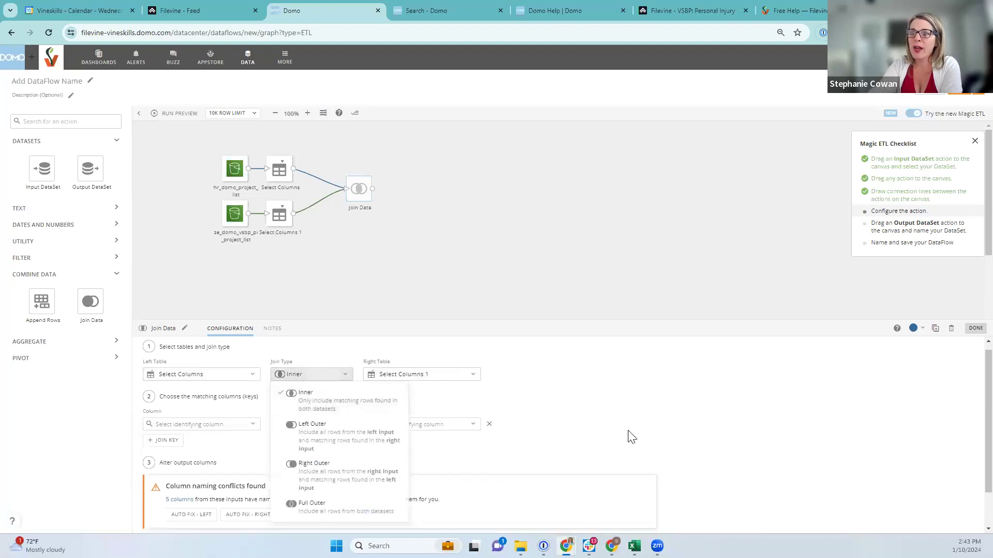
# Set the Join Data step's join type to Full Outer
pyautogui.scroll(-1, 627, 436)
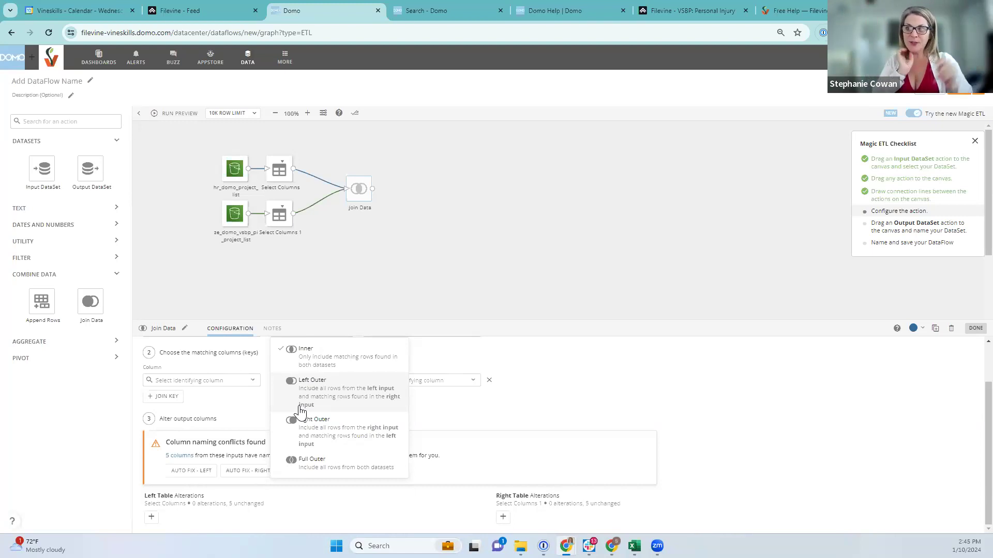
pyautogui.click(303, 468)
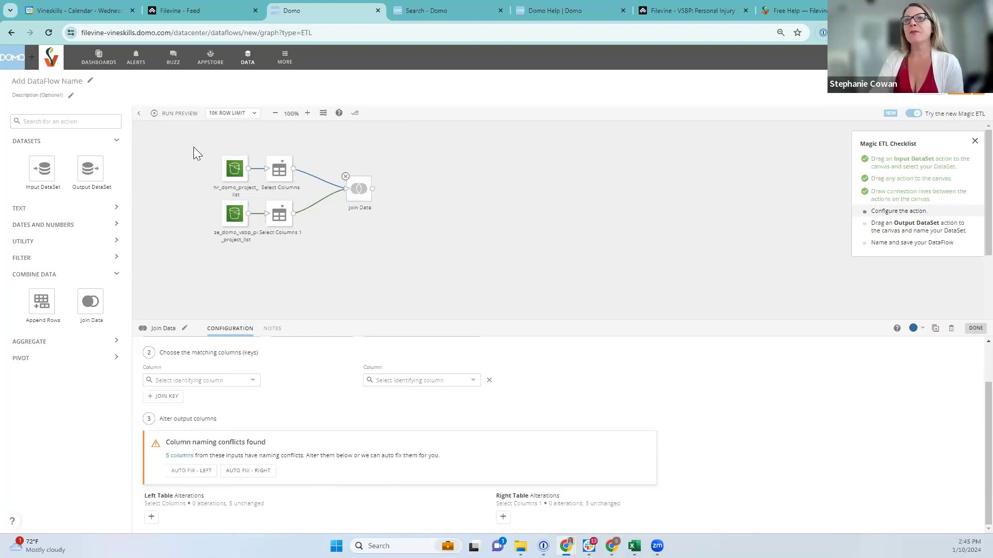
# Add an Output DataSet after Join Data and match both tables on Client Full Name
pyautogui.moveTo(88, 168)
pyautogui.mouseDown()
pyautogui.moveTo(412, 190)
pyautogui.moveTo(404, 187)
pyautogui.mouseUp()
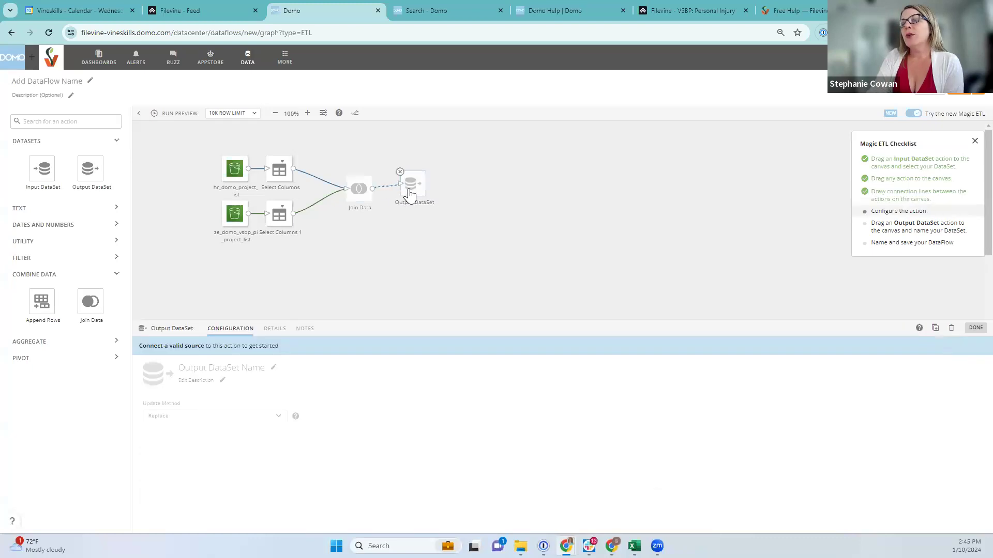
pyautogui.click(358, 190)
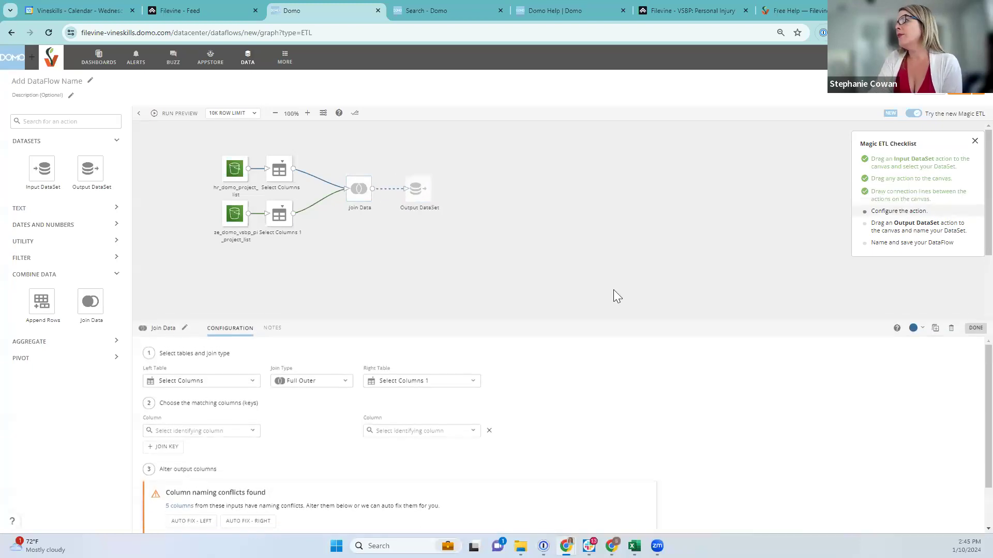
pyautogui.click(173, 437)
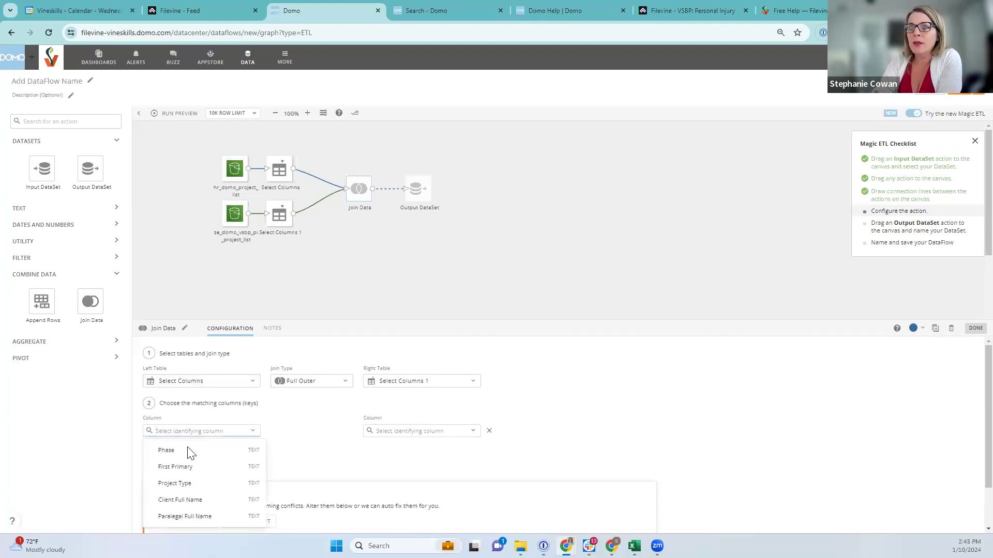
pyautogui.click(178, 501)
pyautogui.click(453, 441)
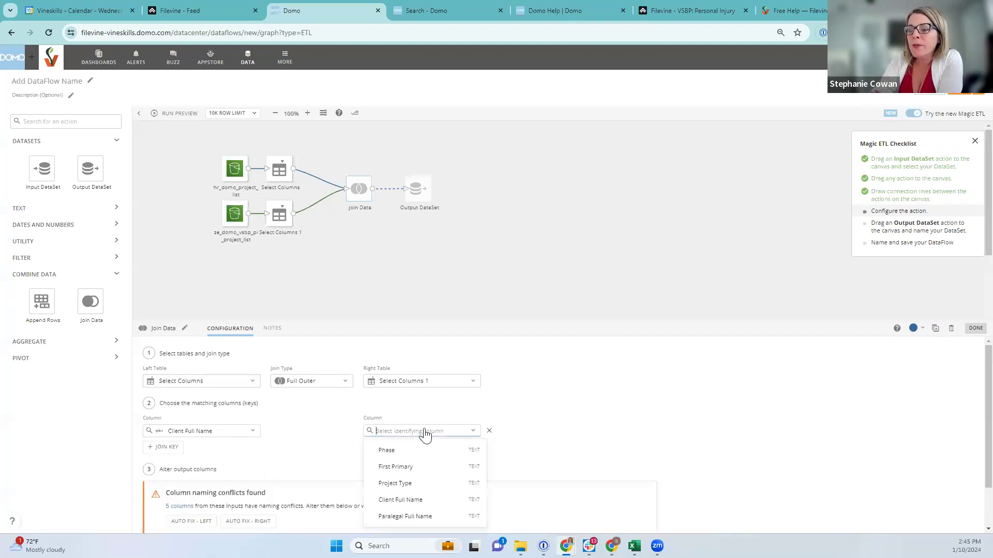
pyautogui.click(406, 501)
# Rename the left table's conflicting columns with Auto Fix – Left, then select the Output DataSet
pyautogui.scroll(-1, 331, 478)
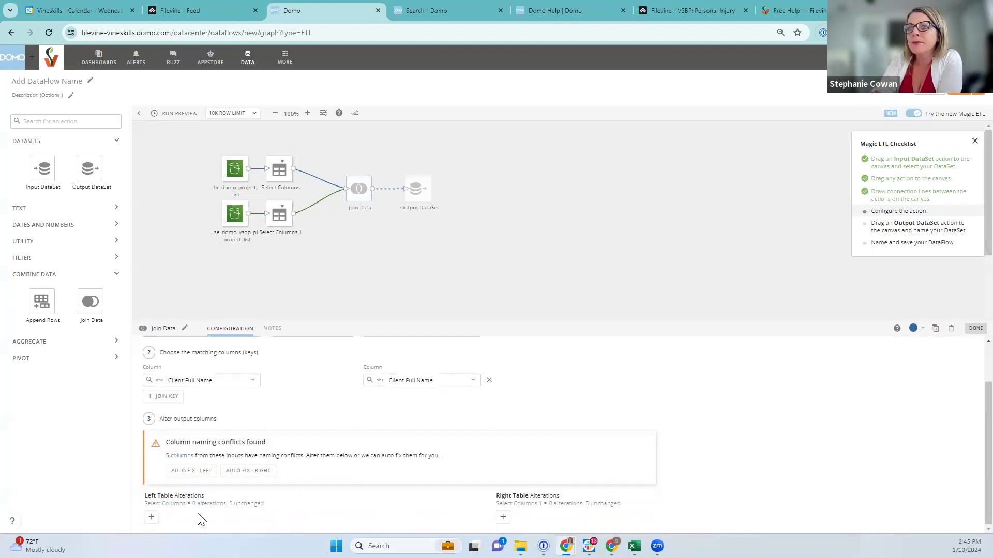
pyautogui.click(190, 470)
pyautogui.scroll(-1, 476, 507)
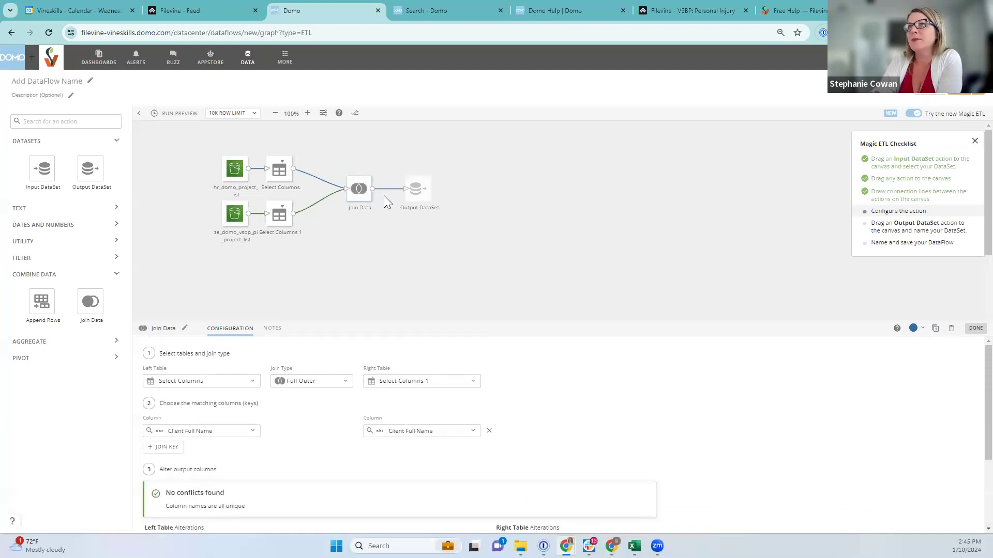
pyautogui.click(410, 189)
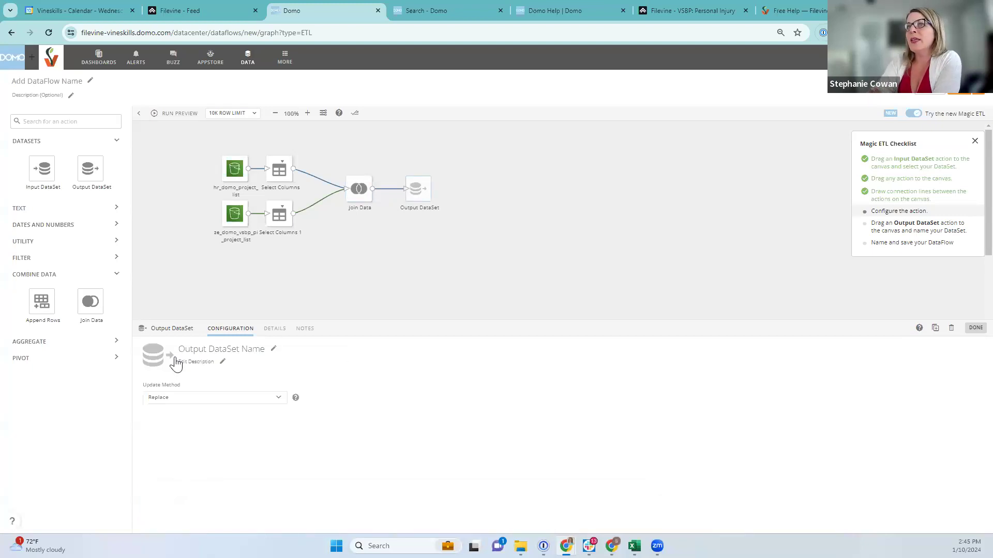
# Rename the output dataset to 'Combined Template Project Info' and open the Save DataFlow dialog
pyautogui.click(273, 349)
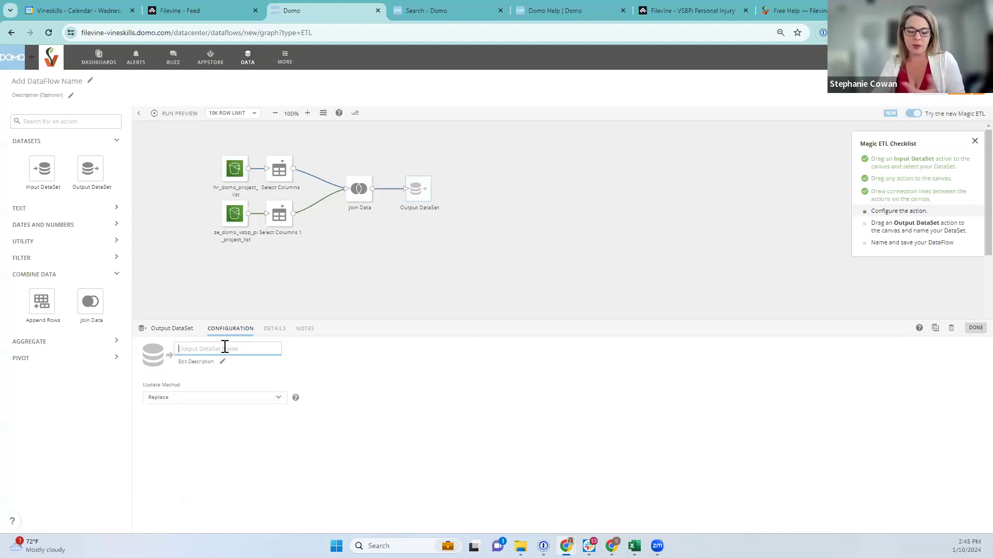
pyautogui.write('Combined Templat')
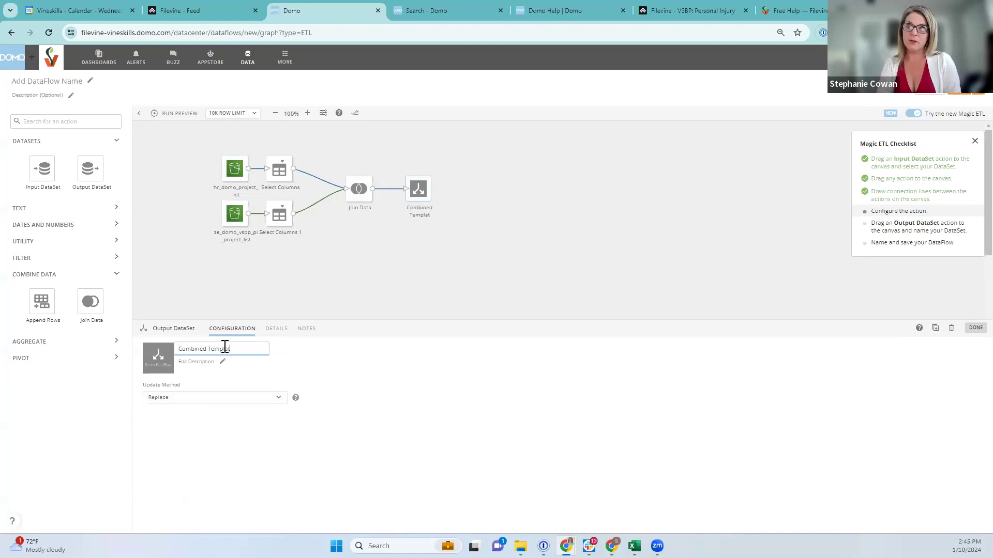
pyautogui.write('e P')
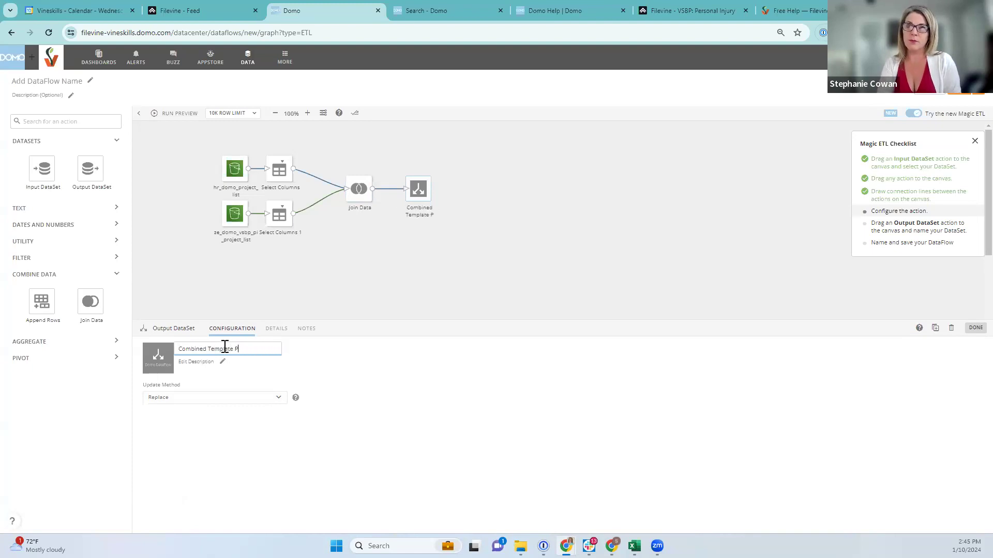
pyautogui.write('Roje')
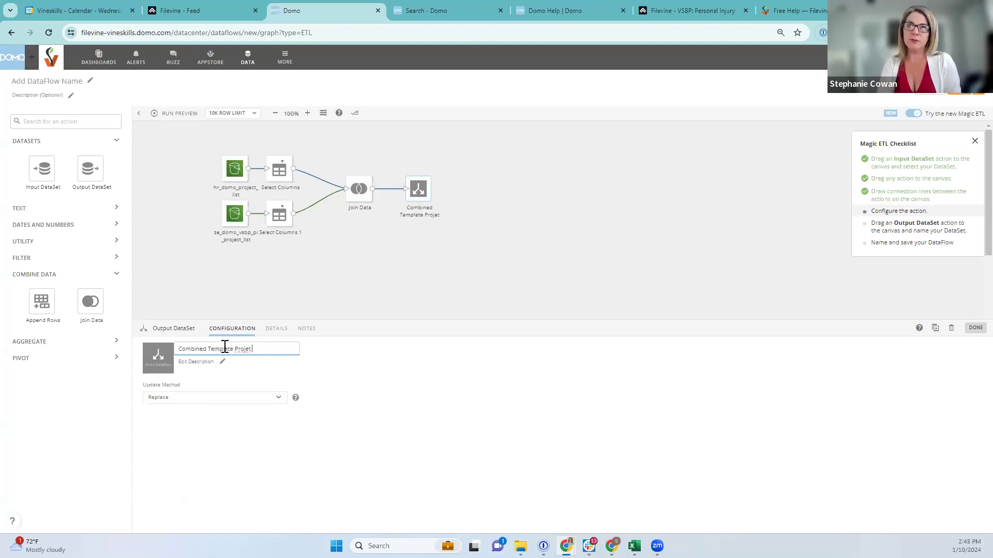
pyautogui.write('ct Info')
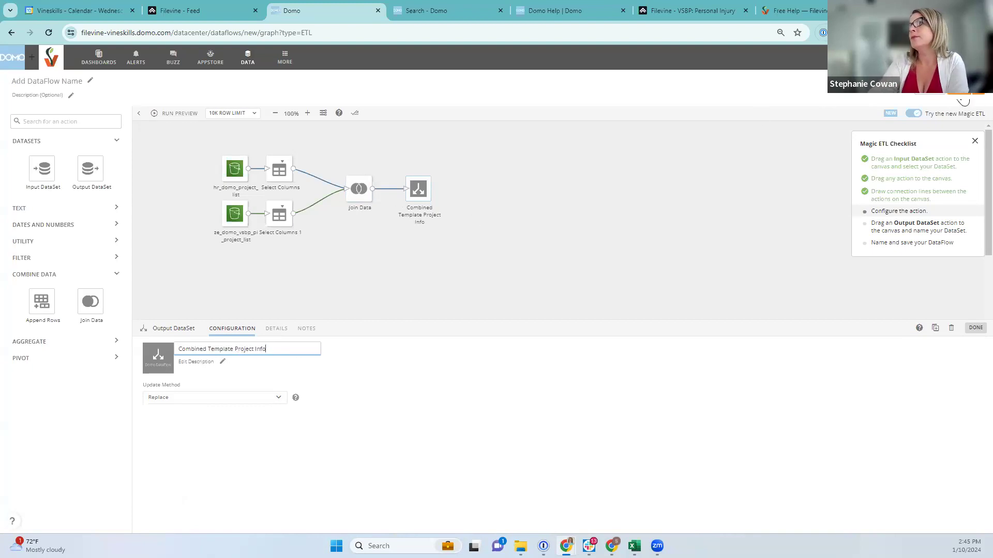
pyautogui.click(961, 101)
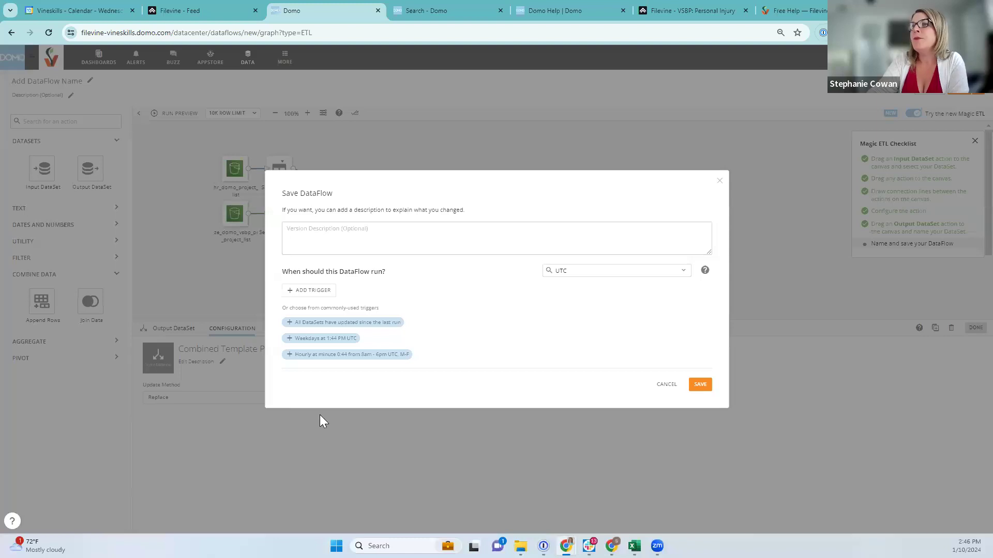
# Add a trigger on both project list datasets, save the dataflow, and run it
pyautogui.click(302, 290)
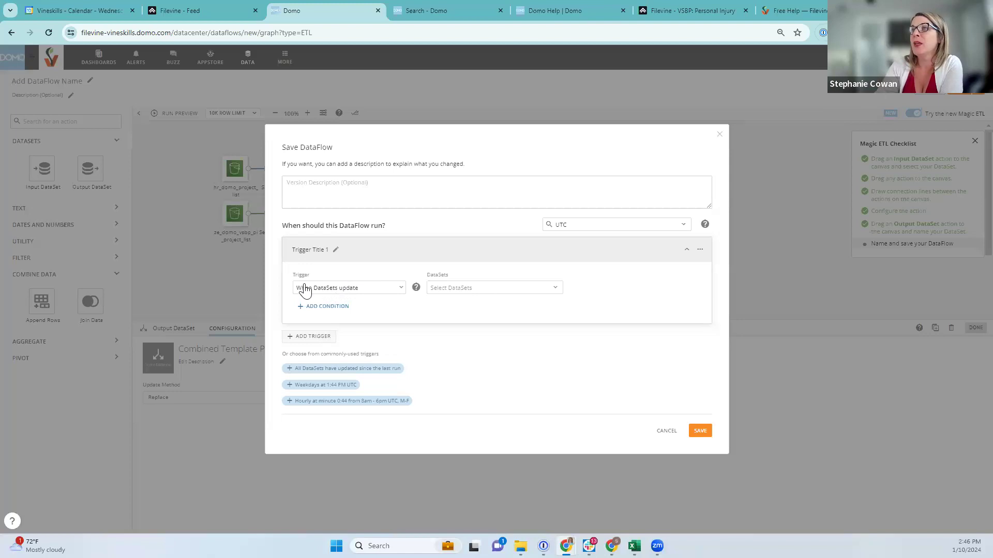
pyautogui.click(464, 289)
pyautogui.click(463, 318)
pyautogui.click(465, 331)
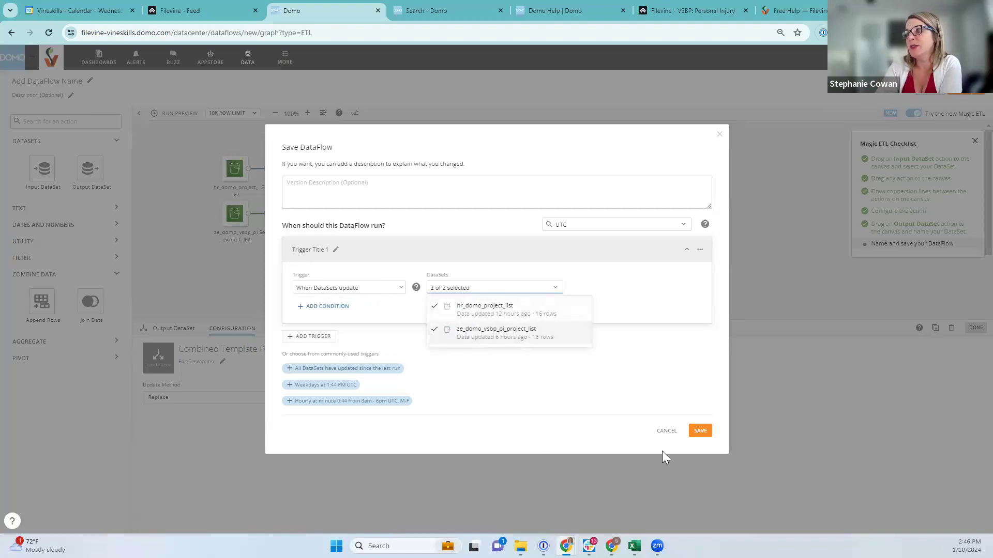
pyautogui.click(706, 435)
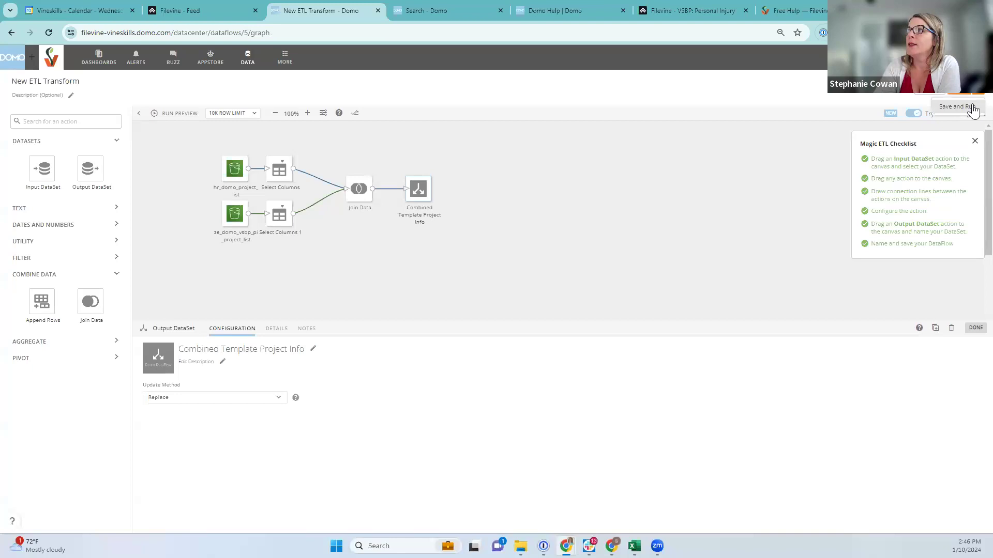
pyautogui.click(969, 108)
pyautogui.click(682, 402)
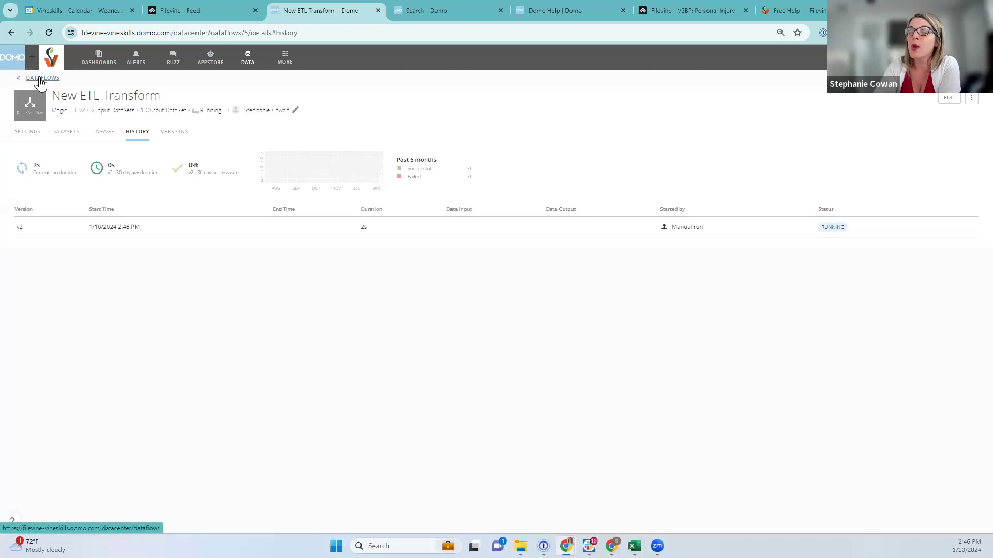
# Open the Active Inventory/Case Loads dashboard and the Cases per Paralegal card's options
pyautogui.click(101, 65)
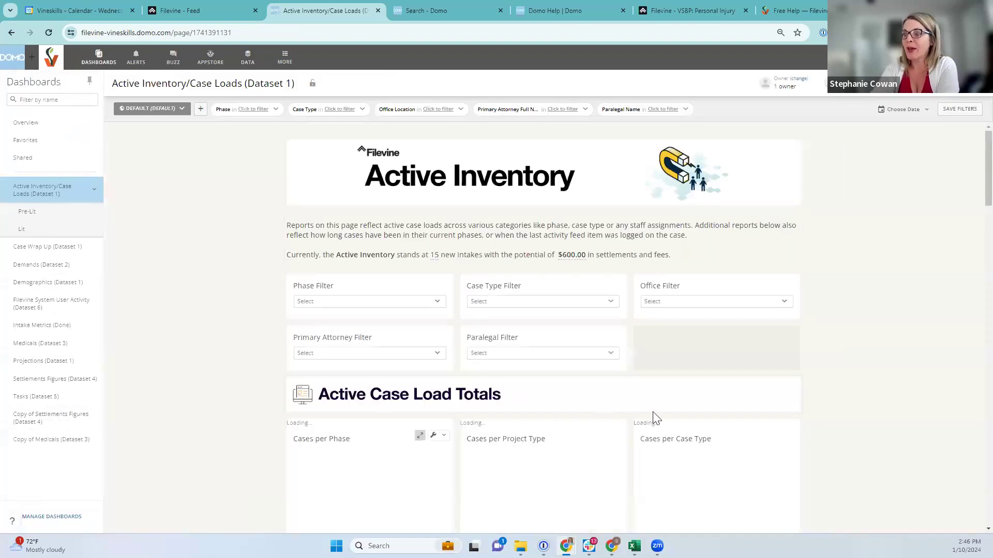
pyautogui.scroll(-8, 694, 418)
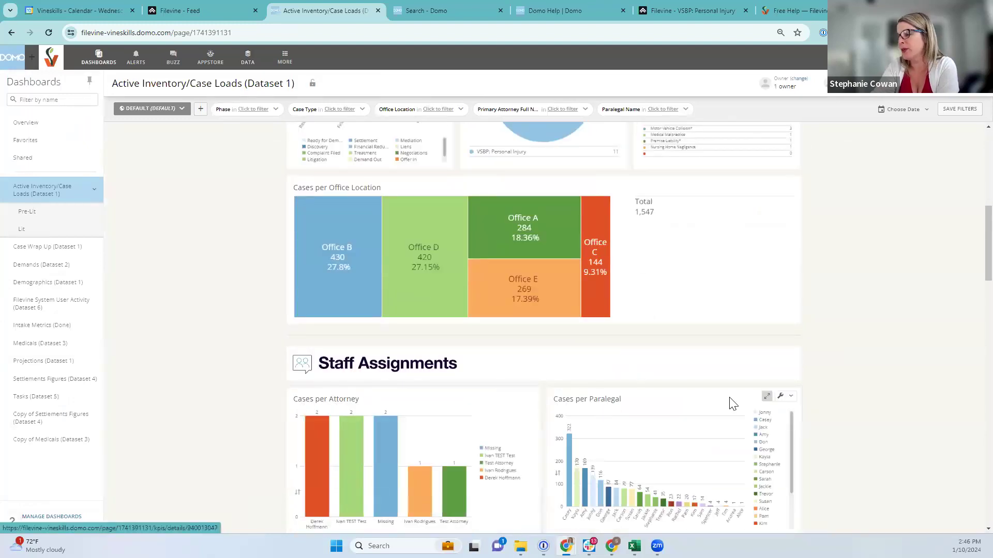
pyautogui.click(786, 402)
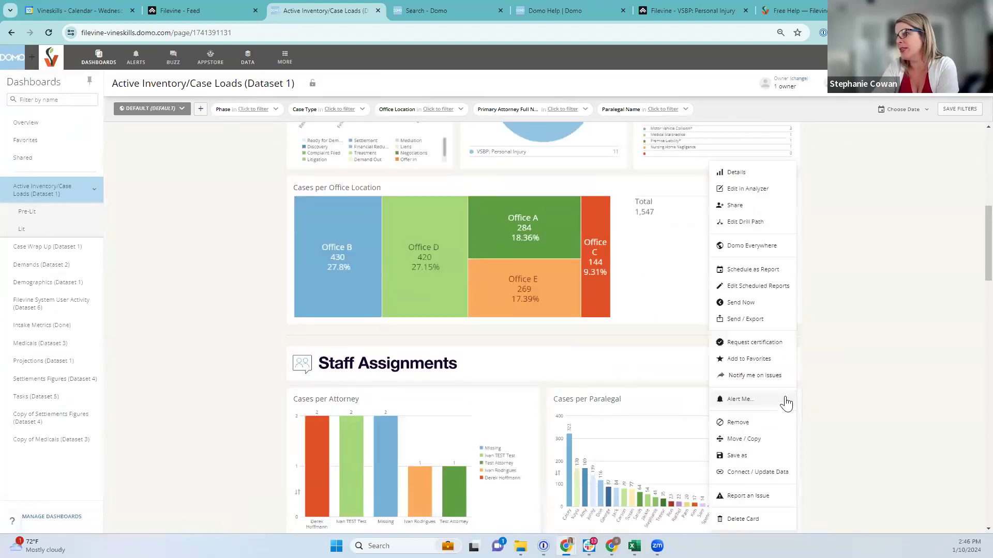
pyautogui.click(738, 189)
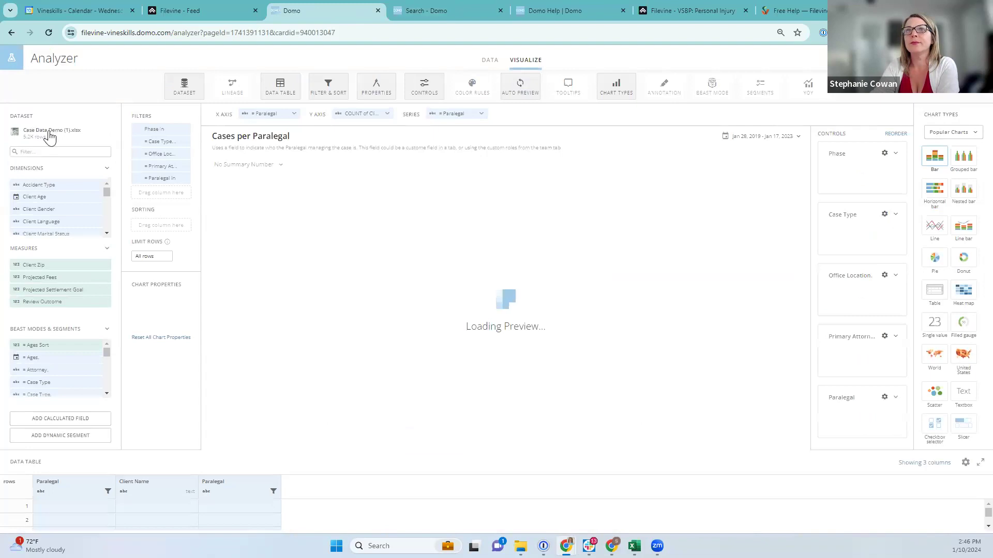
pyautogui.click(31, 135)
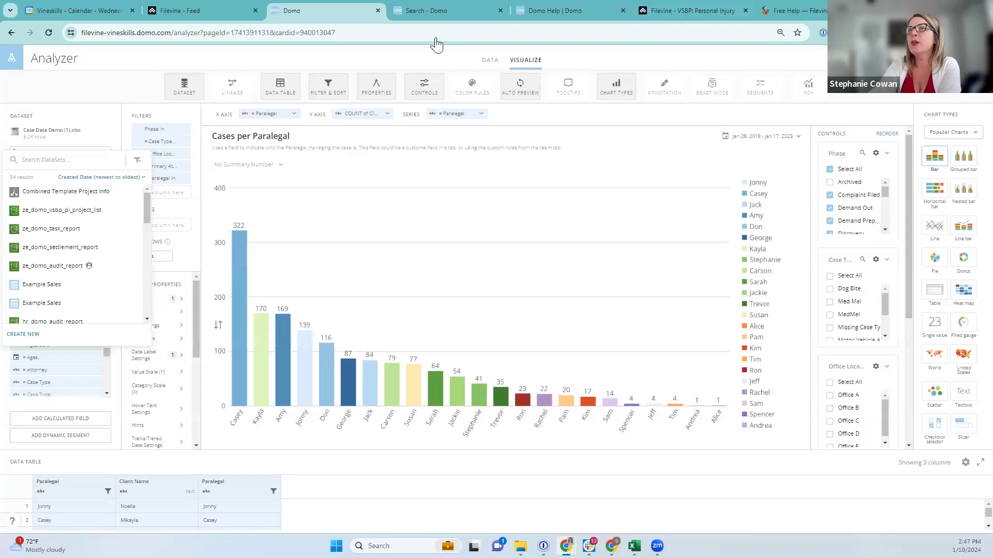
pyautogui.click(402, 13)
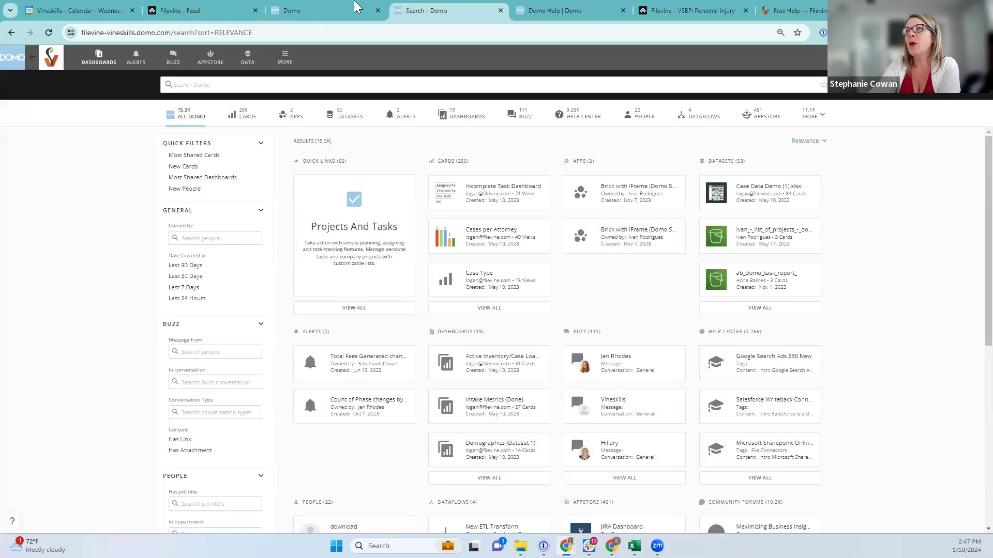
pyautogui.click(310, 12)
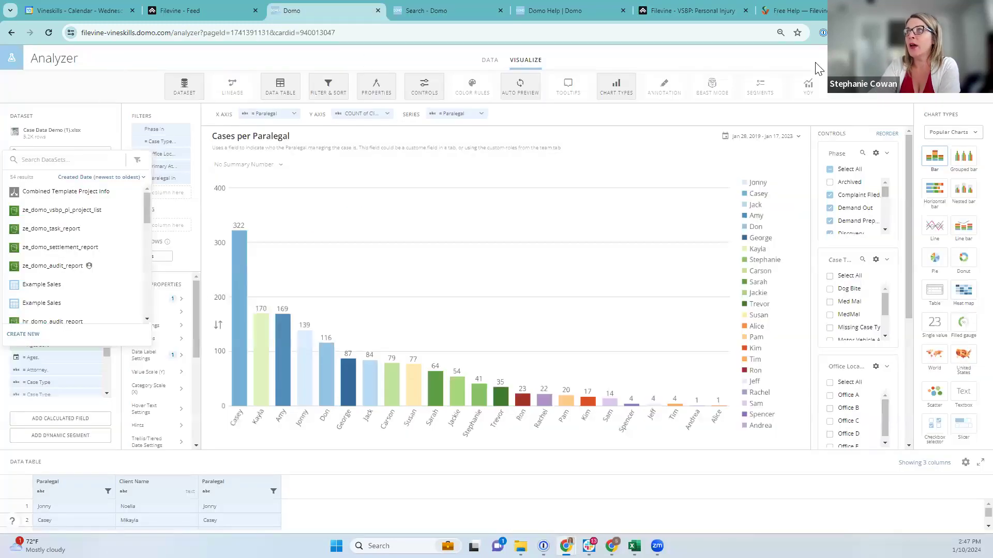
pyautogui.click(976, 58)
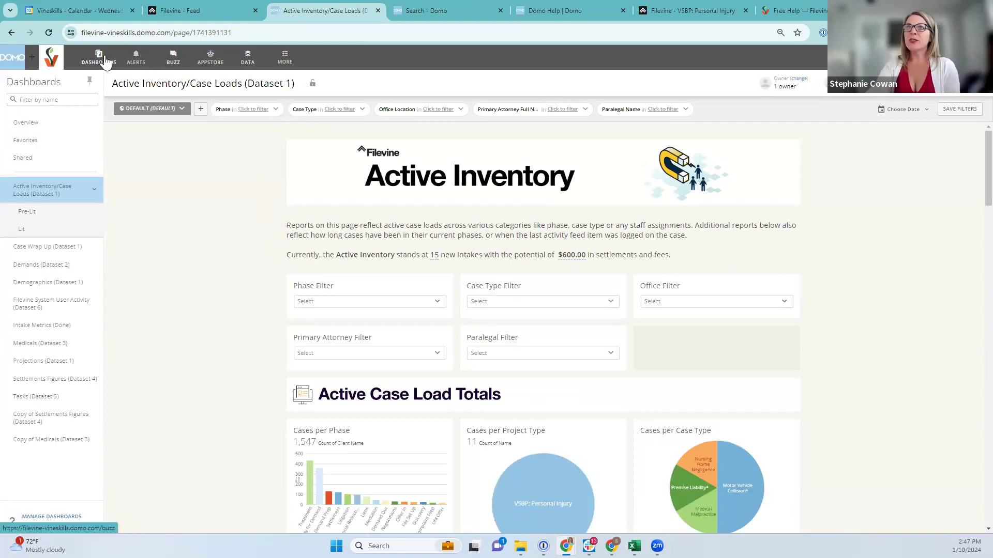
pyautogui.click(246, 59)
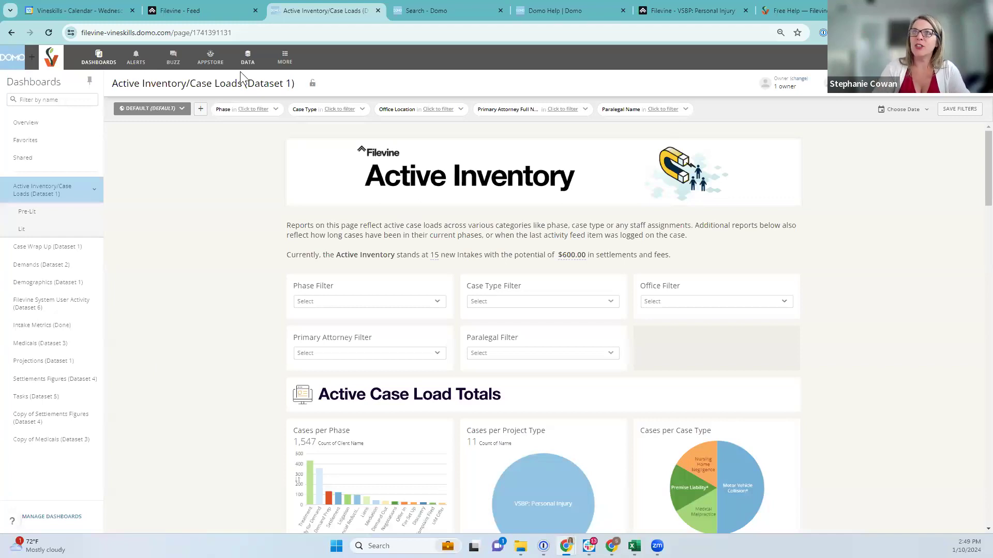
# View the DataSets list, return to the Active Inventory dashboard, and open a new browser tab
pyautogui.click(246, 57)
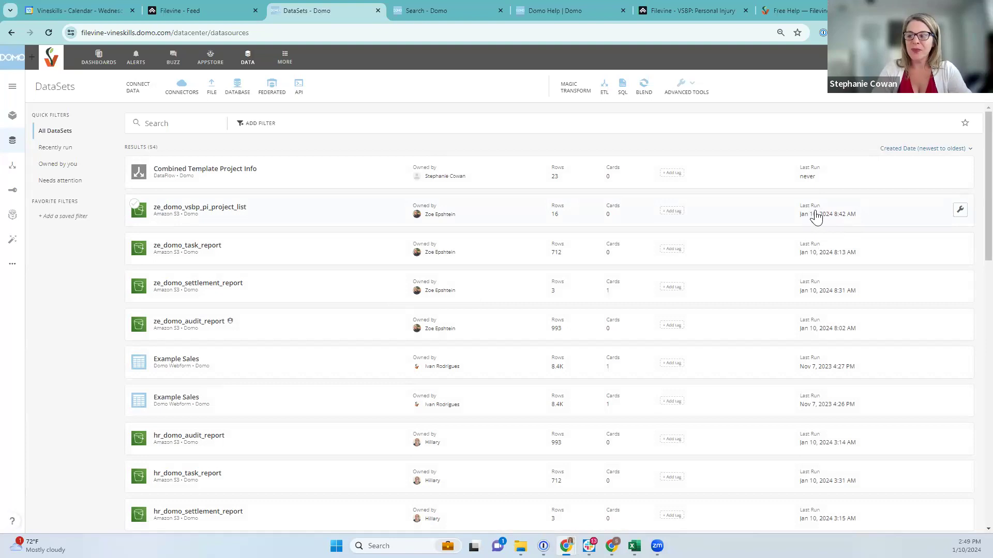
pyautogui.click(103, 63)
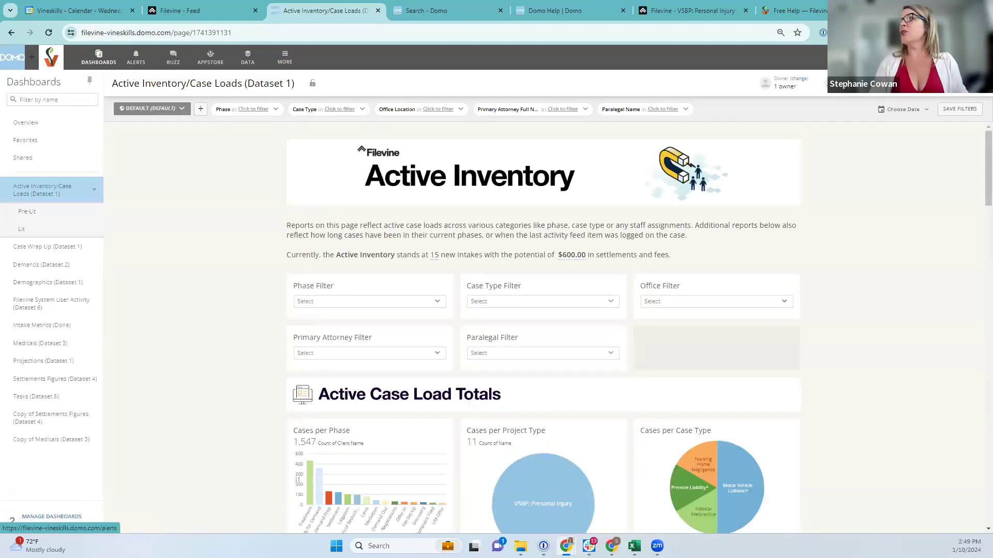
pyautogui.hotkey('ctrl', 't')
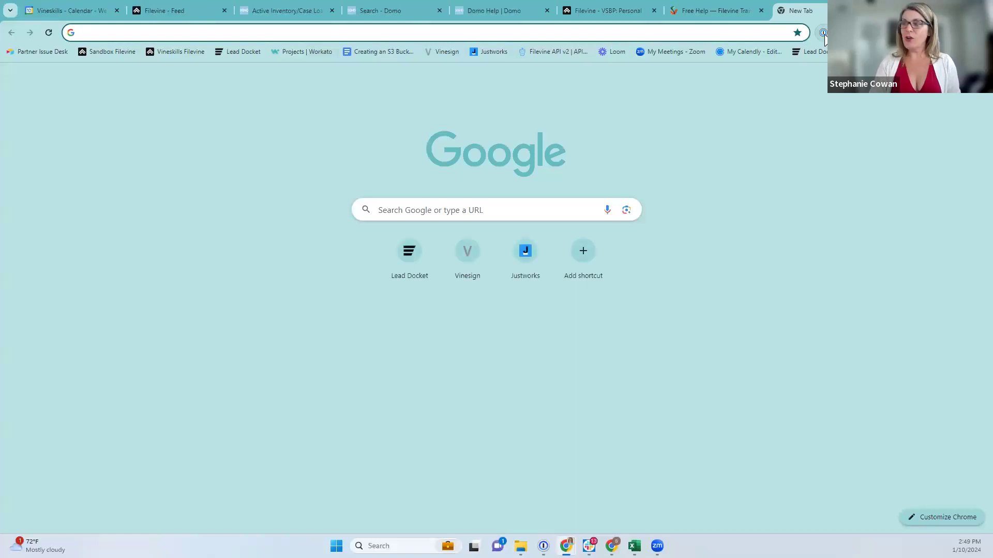
# Search 1Password for 'aws' and open the AWS sign-in page with the saved login
pyautogui.click(823, 33)
pyautogui.write('s3')
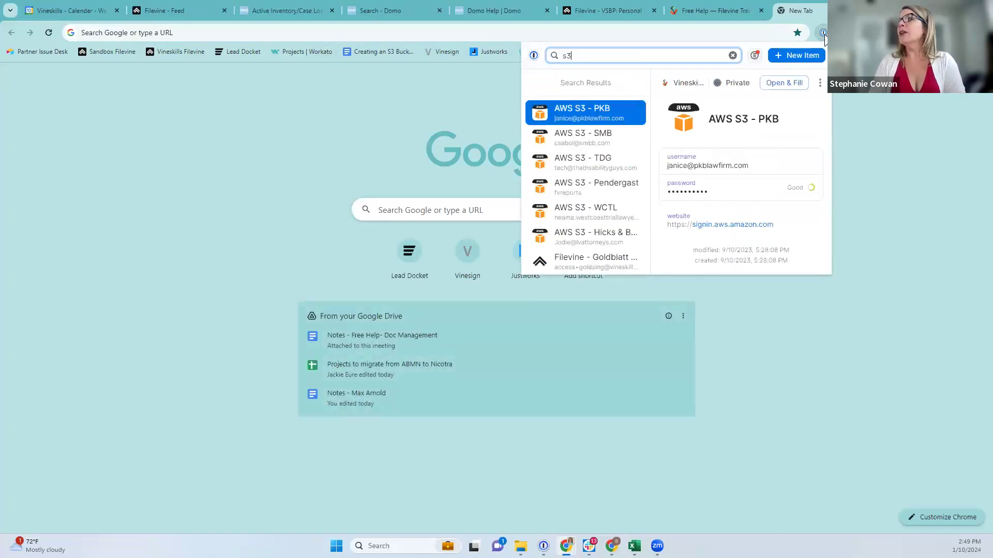
pyautogui.scroll(-1, 605, 170)
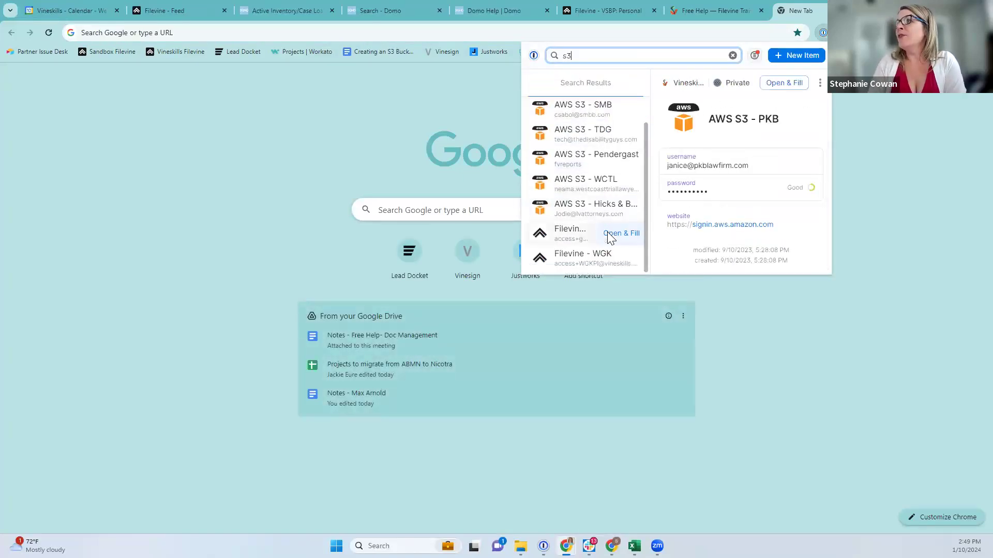
pyautogui.scroll(1, 608, 208)
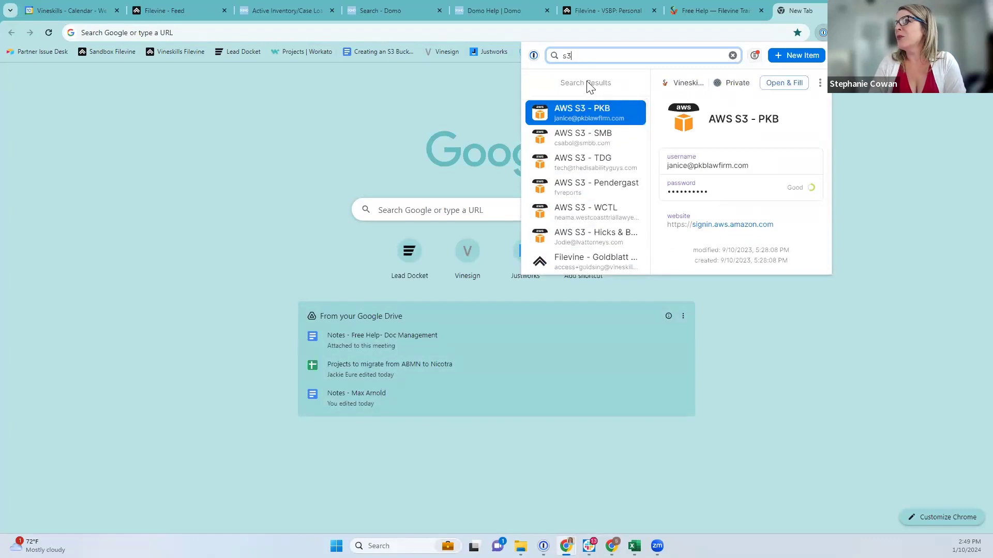
pyautogui.press('BackSpace')
pyautogui.press('BackSpace')
pyautogui.write('aws')
pyautogui.scroll(-2, 609, 222)
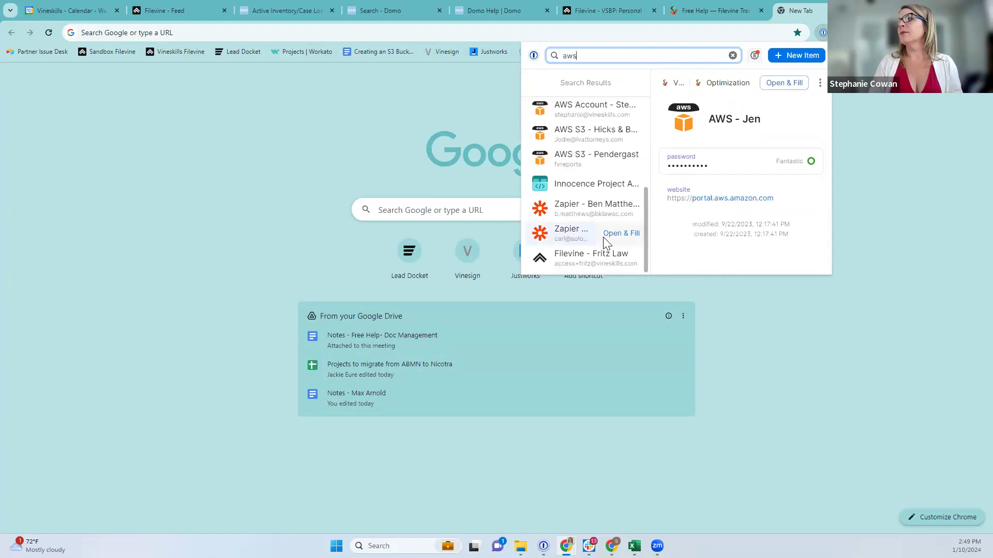
pyautogui.scroll(2, 595, 253)
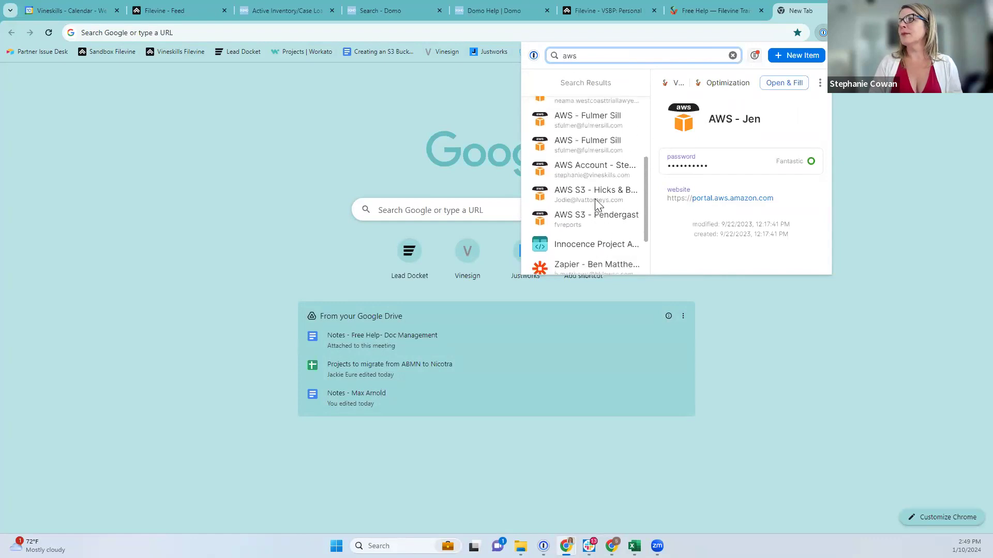
pyautogui.click(620, 161)
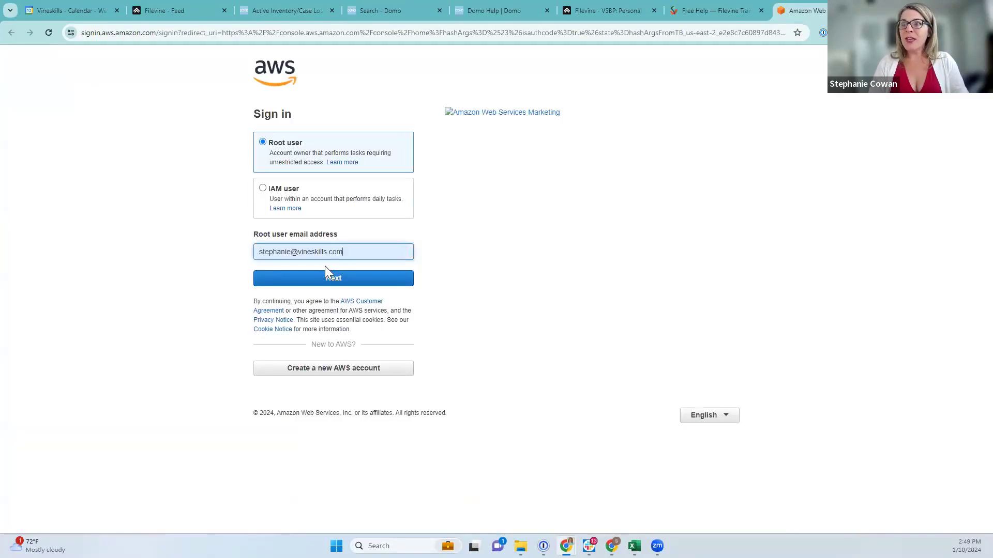
# Sign in to AWS as the root user with the saved password and MFA code
pyautogui.click(327, 274)
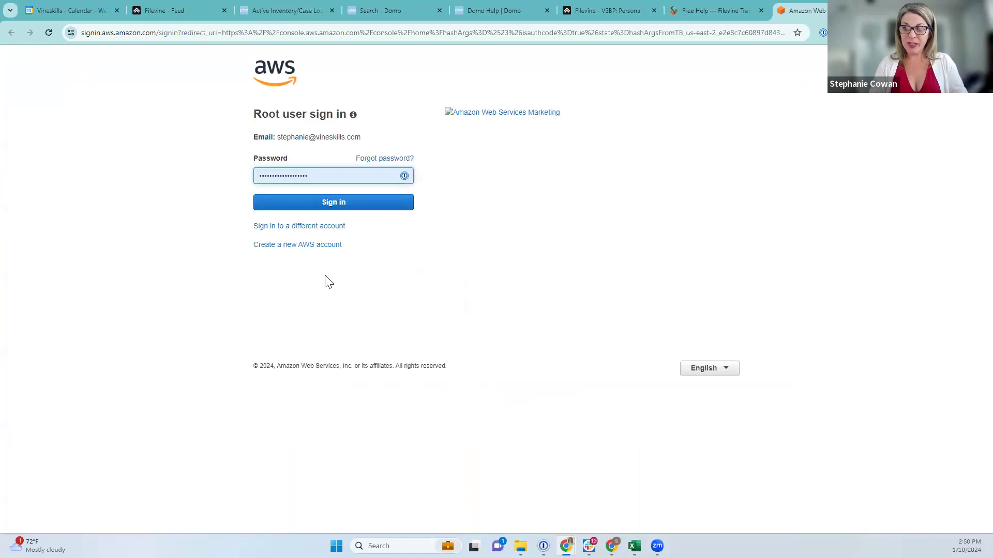
pyautogui.click(315, 204)
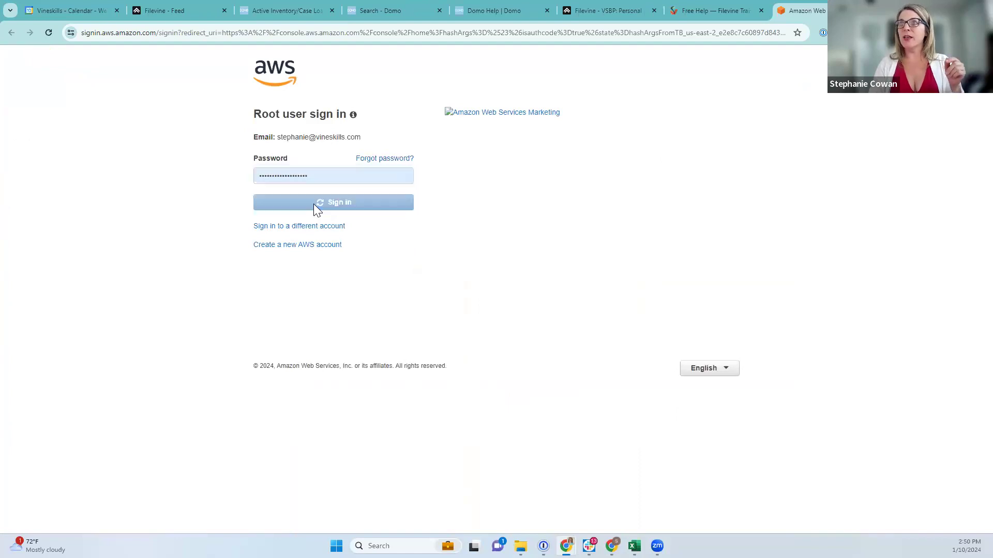
pyautogui.click(312, 266)
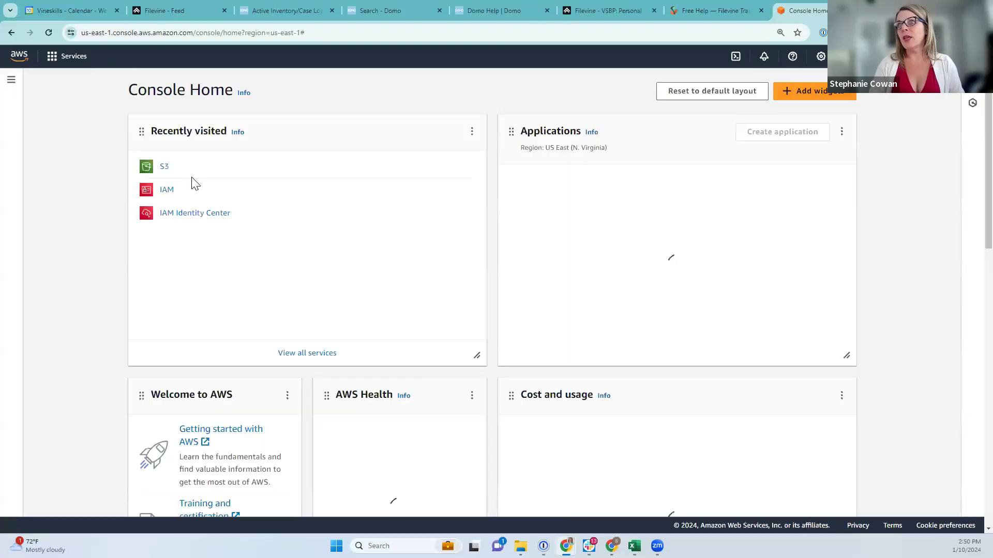
# Open S3, dismiss the feature tips, and reload the general purpose buckets list
pyautogui.click(163, 167)
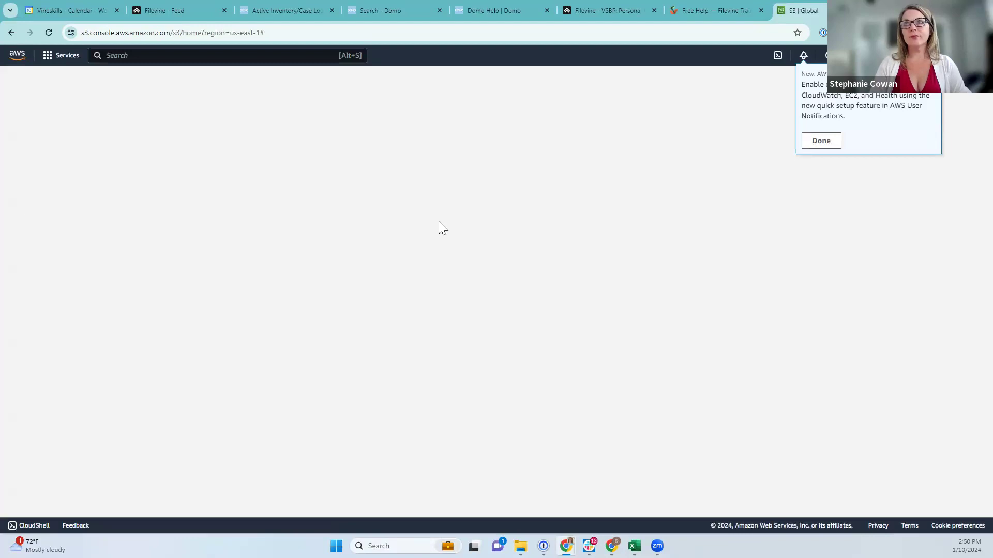
pyautogui.click(822, 141)
pyautogui.click(866, 172)
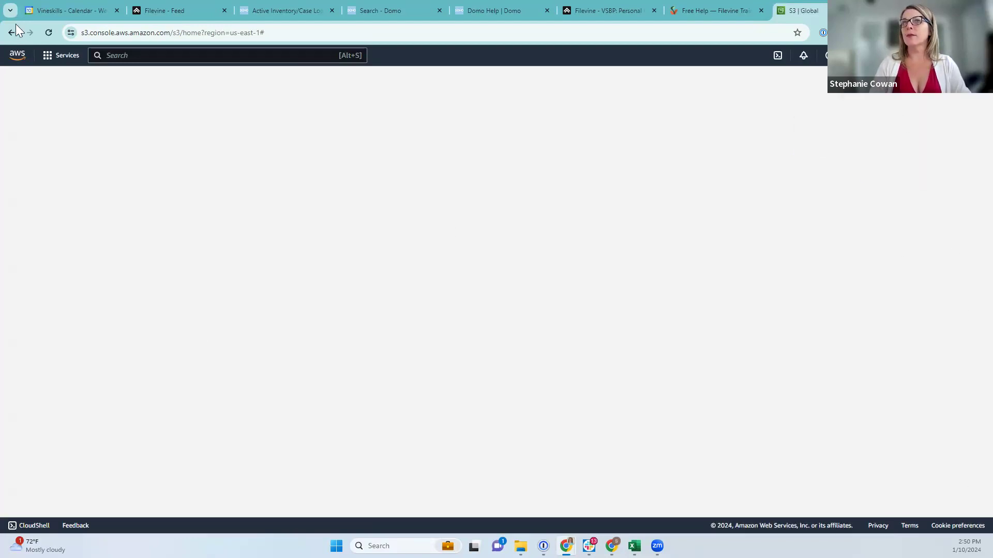
pyautogui.click(48, 33)
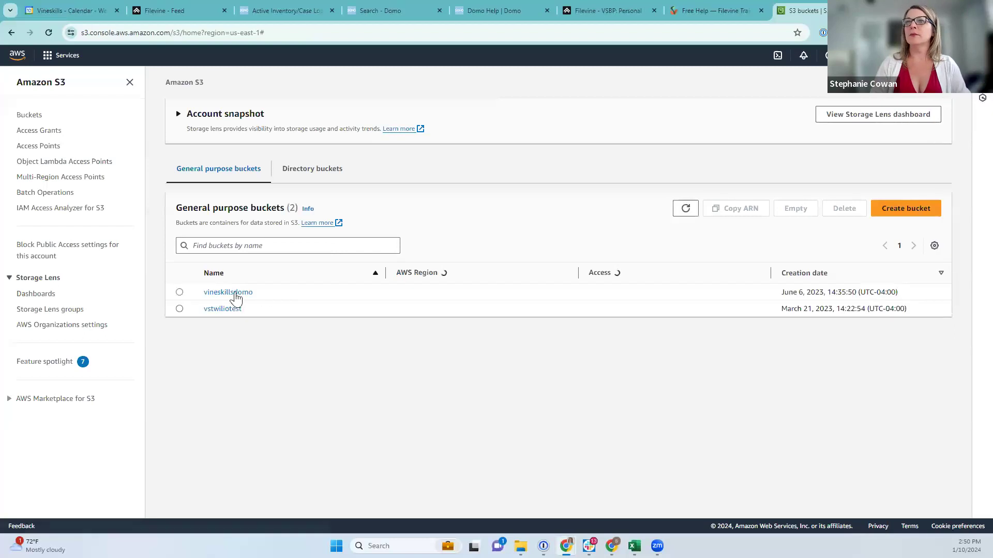
# Go from the vineskillsdomo bucket to vstwiliotest's 990010497/ folder and scroll to the newest text_automation_report CSVs
pyautogui.click(217, 293)
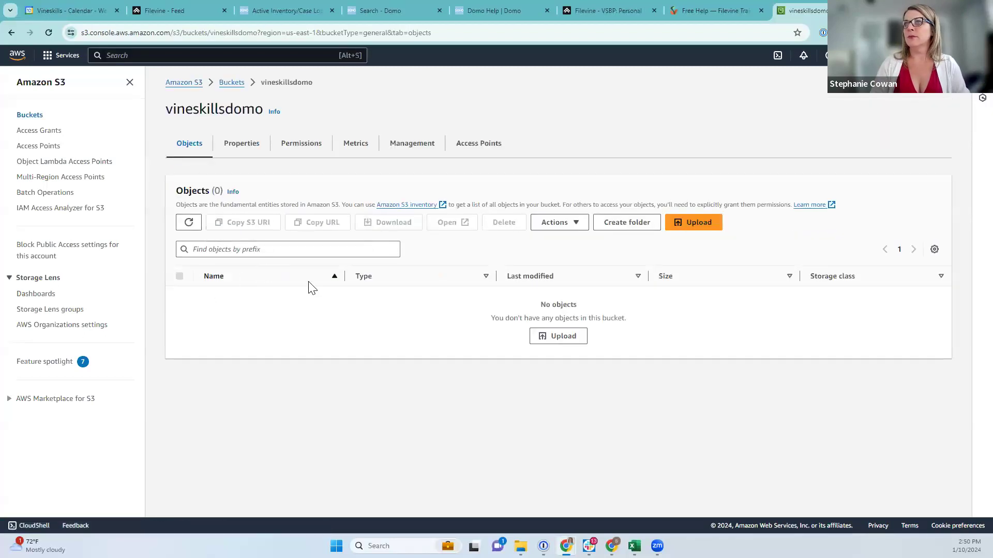
pyautogui.click(231, 83)
pyautogui.click(226, 308)
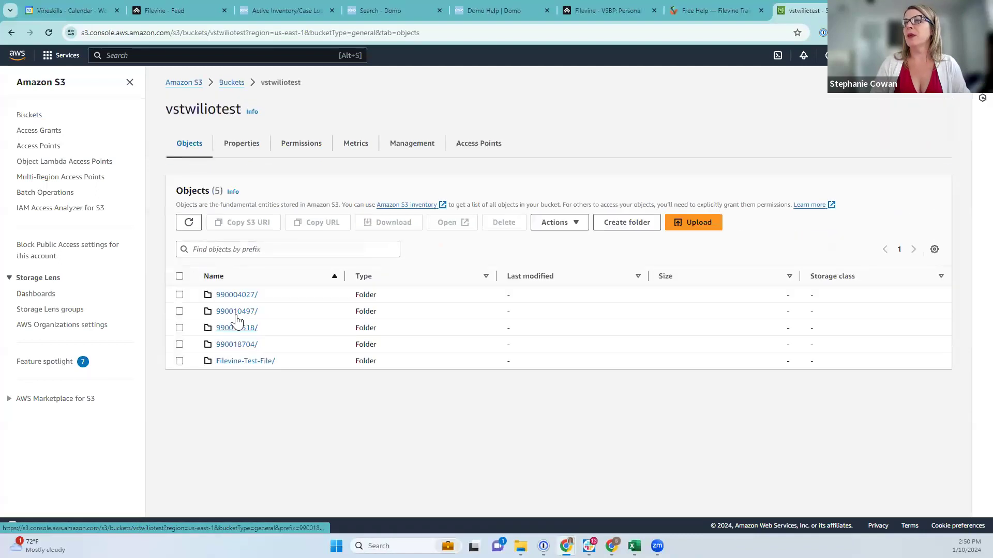
pyautogui.click(228, 324)
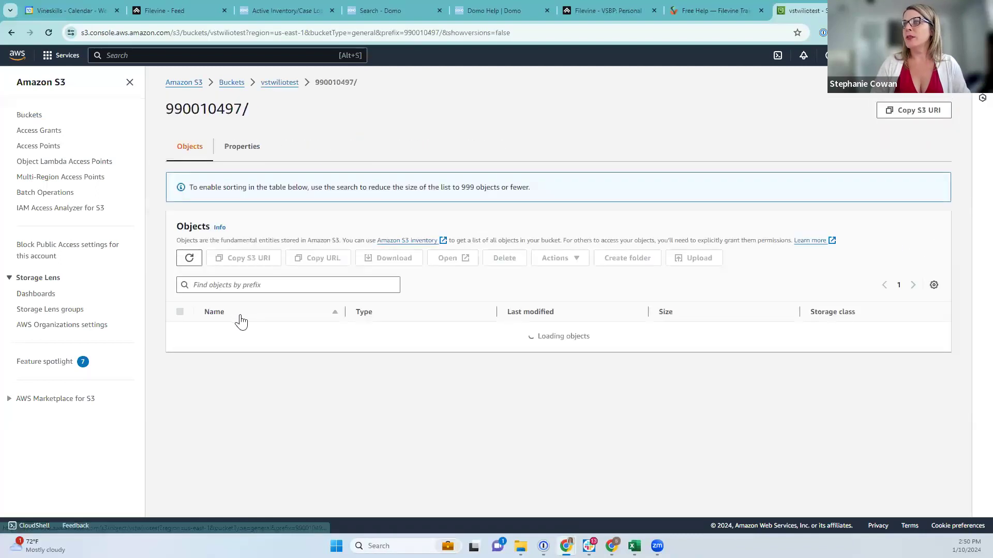
pyautogui.scroll(-20, 406, 502)
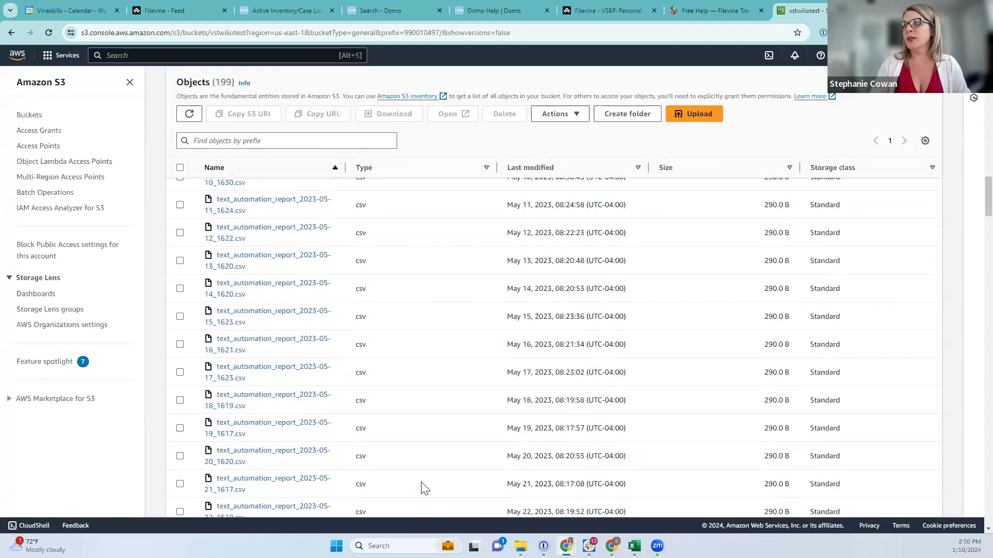
pyautogui.scroll(-20, 441, 483)
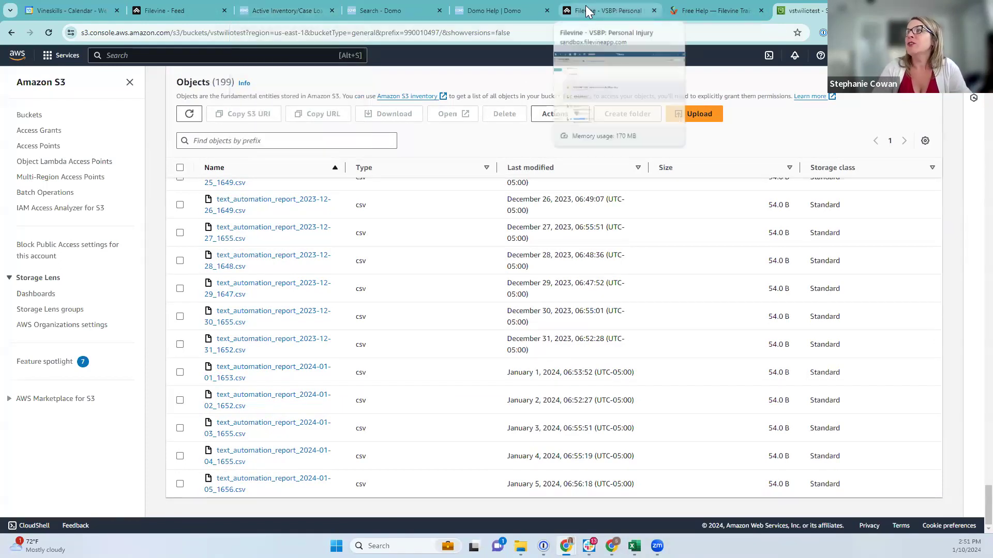
pyautogui.click(608, 10)
# In Filevine's Report Builder, look at the AB DOMO Project List report, then run the AB DOMO Audit Report
pyautogui.click(16, 61)
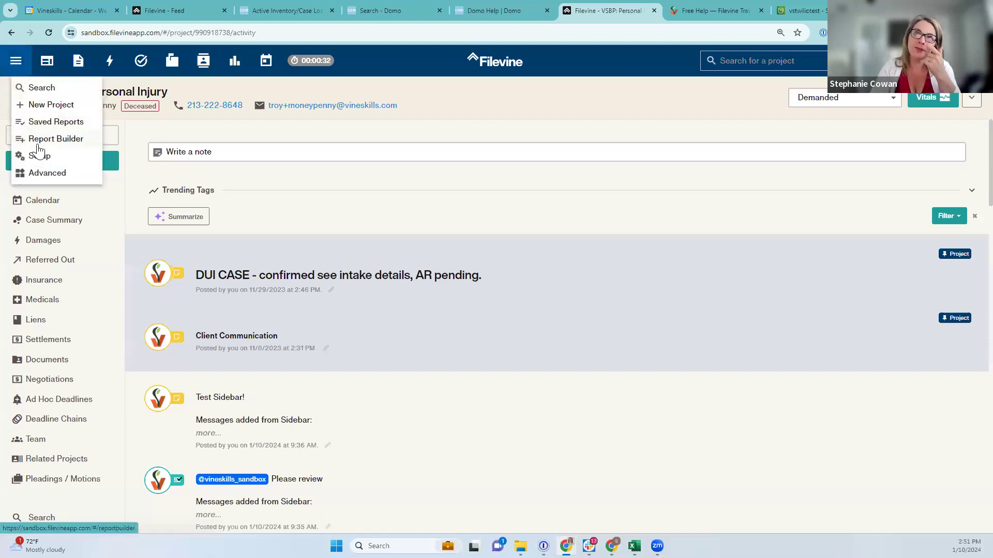
pyautogui.click(55, 138)
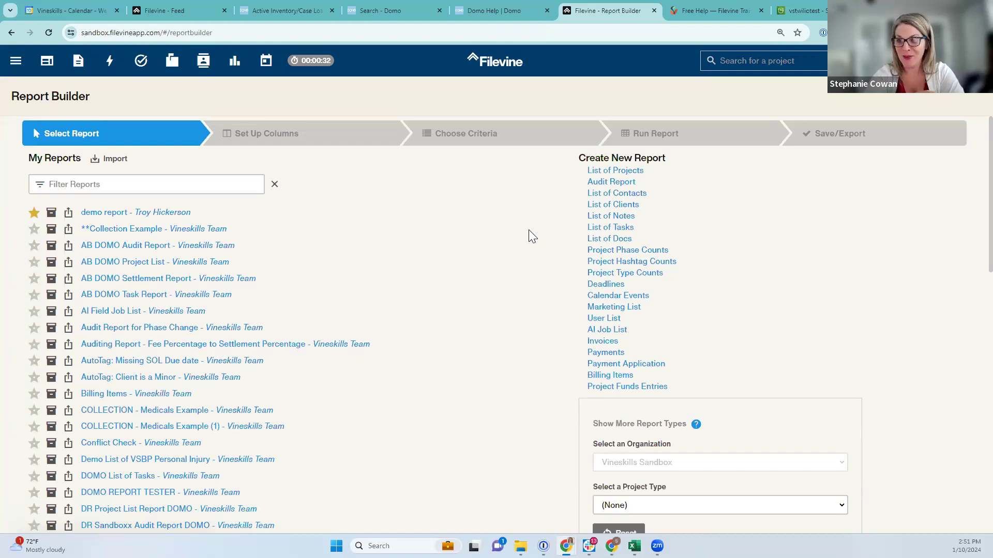
pyautogui.click(169, 266)
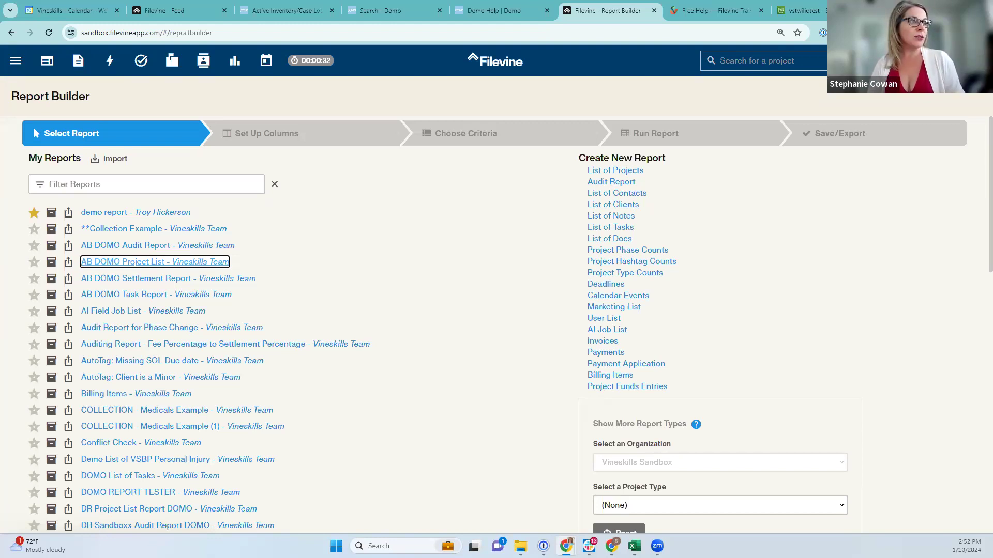
pyautogui.hotkey('alt', 'Tab')
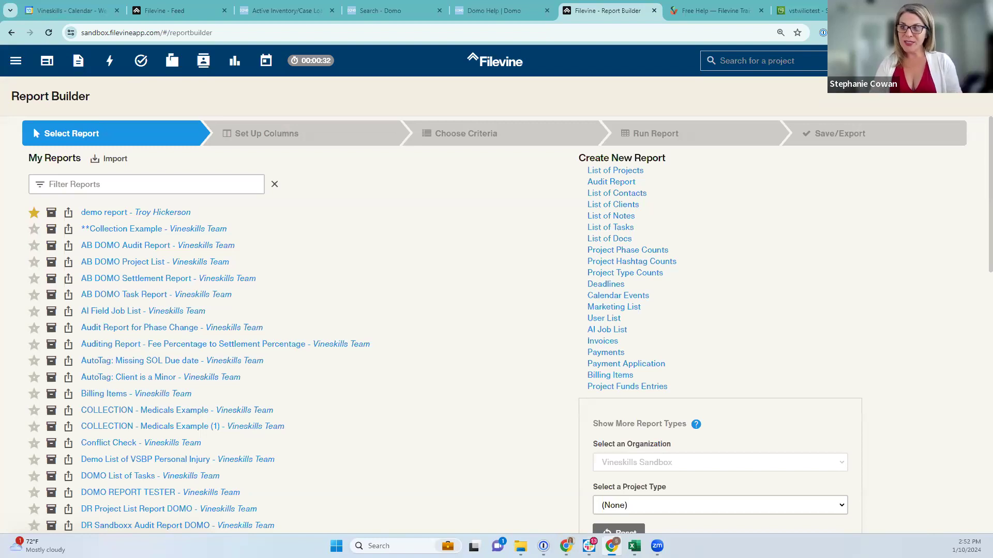
pyautogui.click(148, 248)
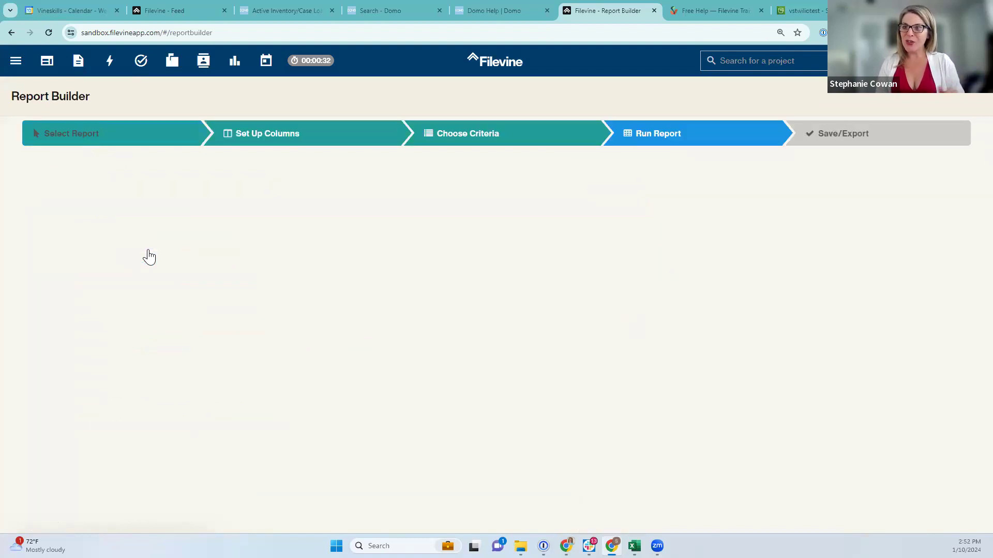